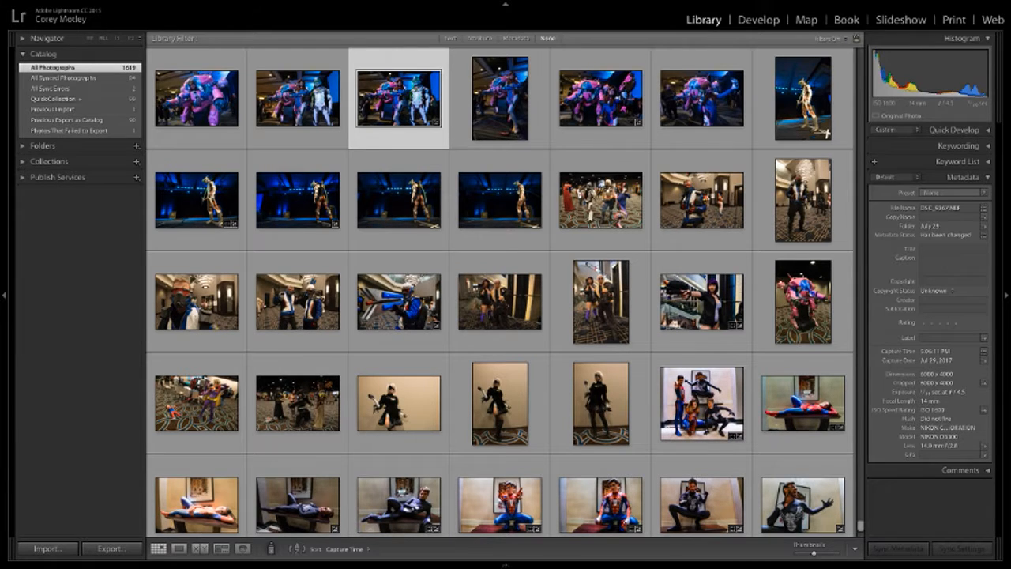
pyautogui.hotkey('ctrl', 'Up')
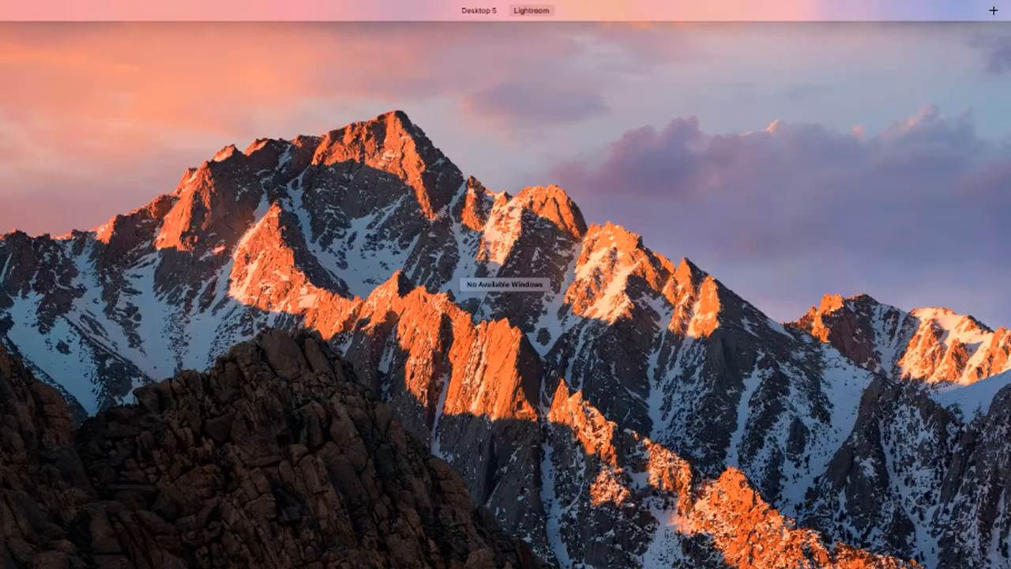
pyautogui.hotkey('ctrl', 'Up')
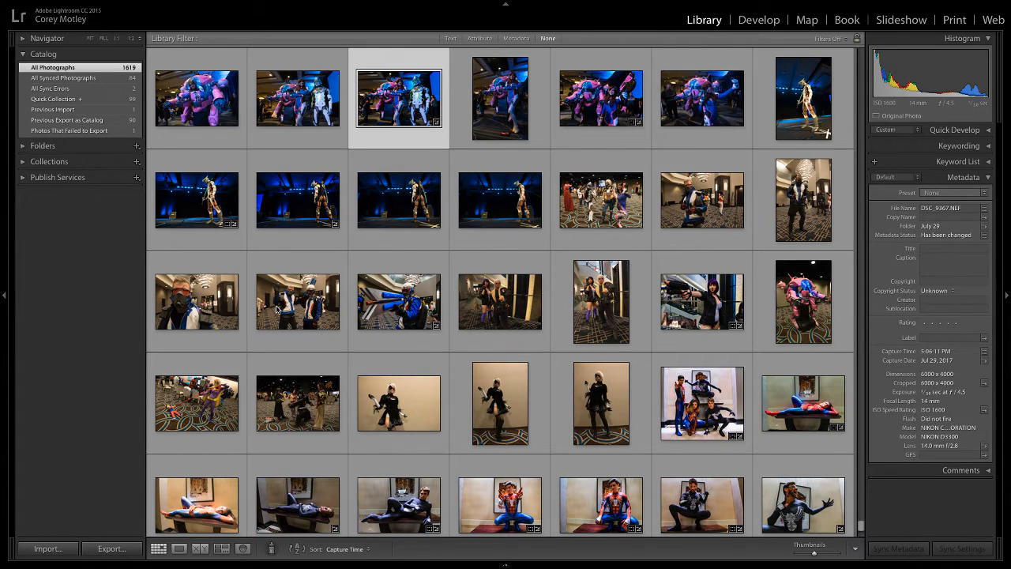
pyautogui.scroll(-2, 276, 310)
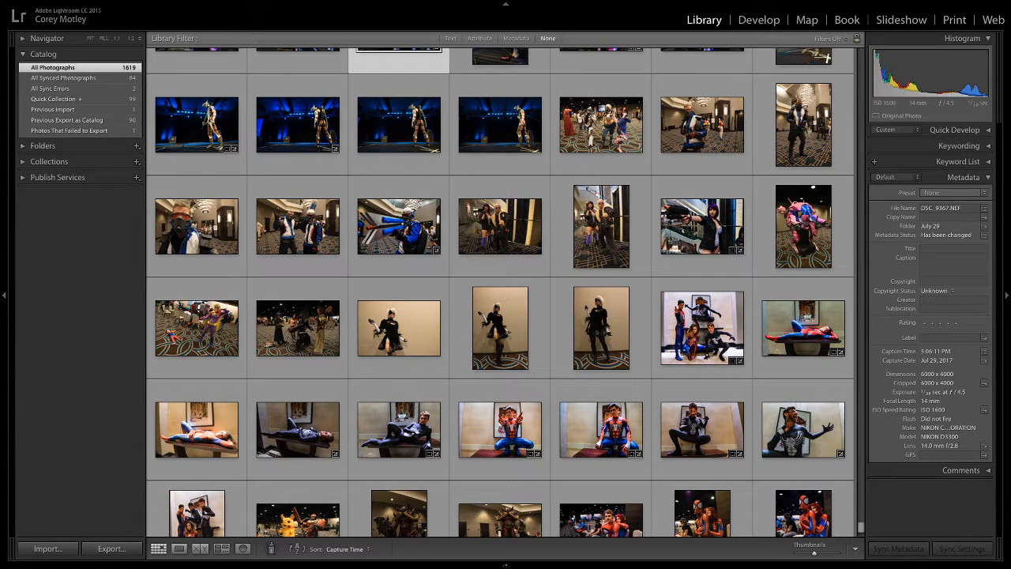
pyautogui.hotkey('ctrl', 'Up')
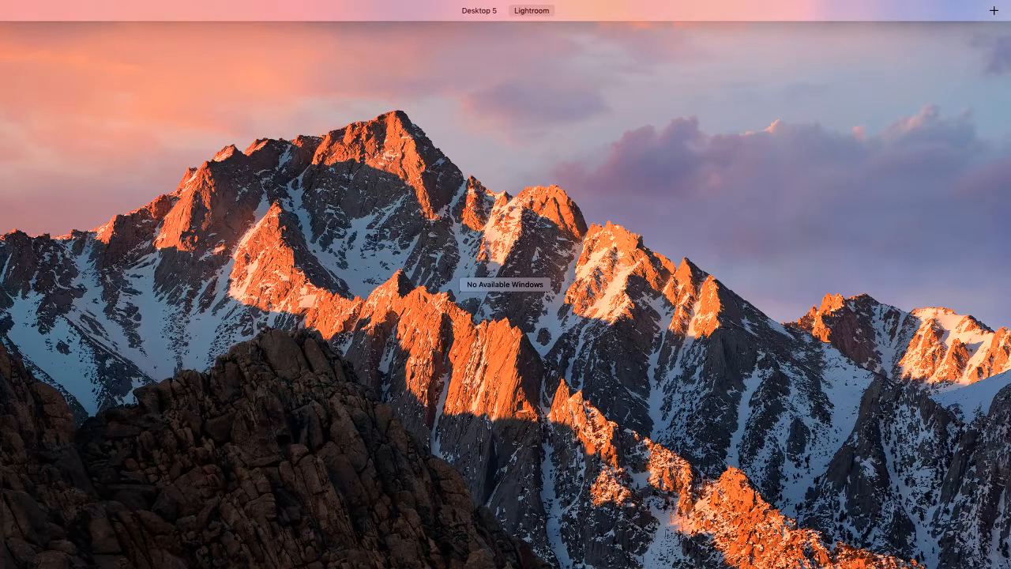
pyautogui.hotkey('ctrl', 'Up')
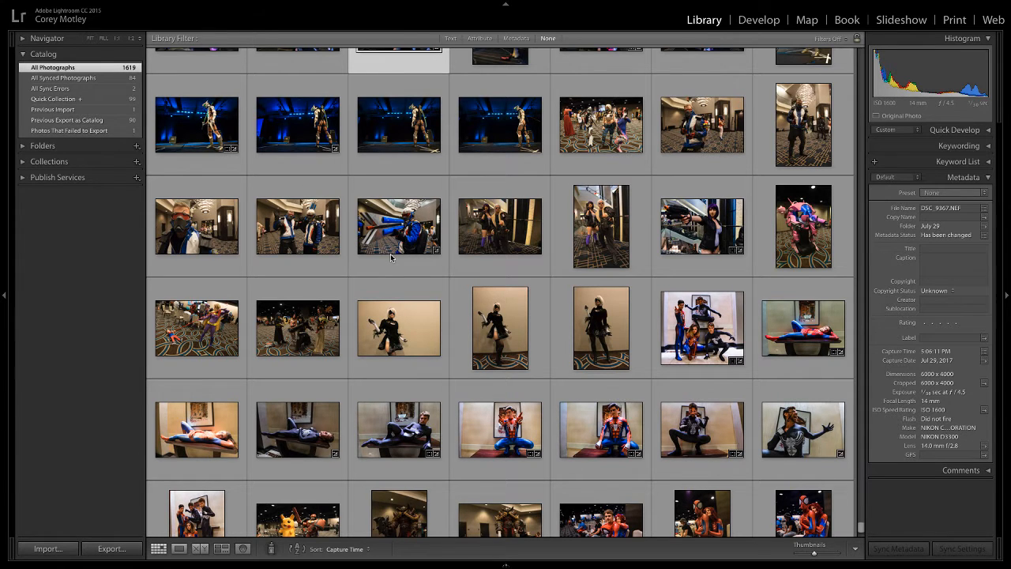
# Step: Look back through the earlier convention cosplay photos in the All Photographs grid, up to the Captain America portraits
pyautogui.scroll(1, 391, 257)
pyautogui.scroll(3, 392, 257)
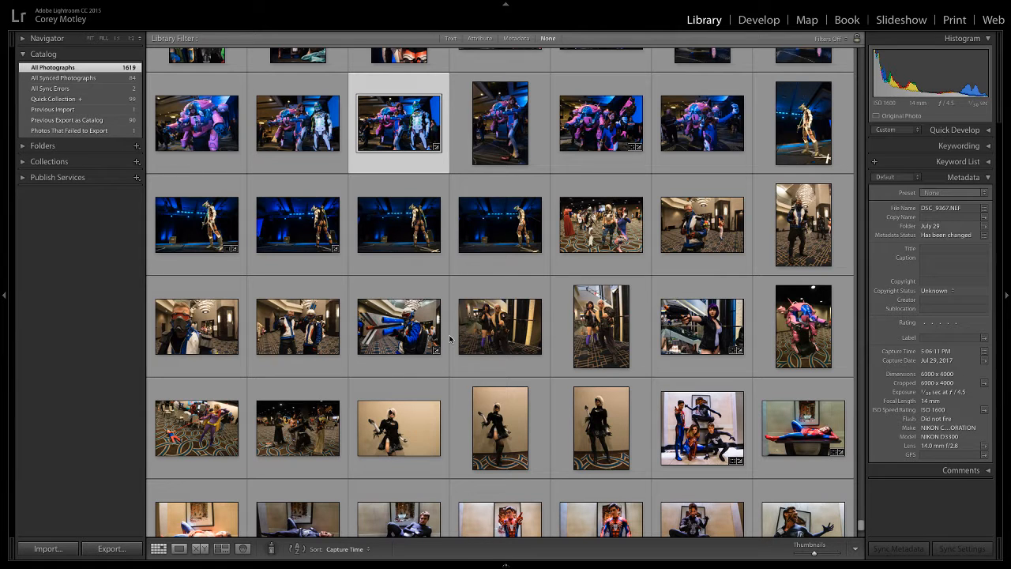
pyautogui.scroll(2, 405, 317)
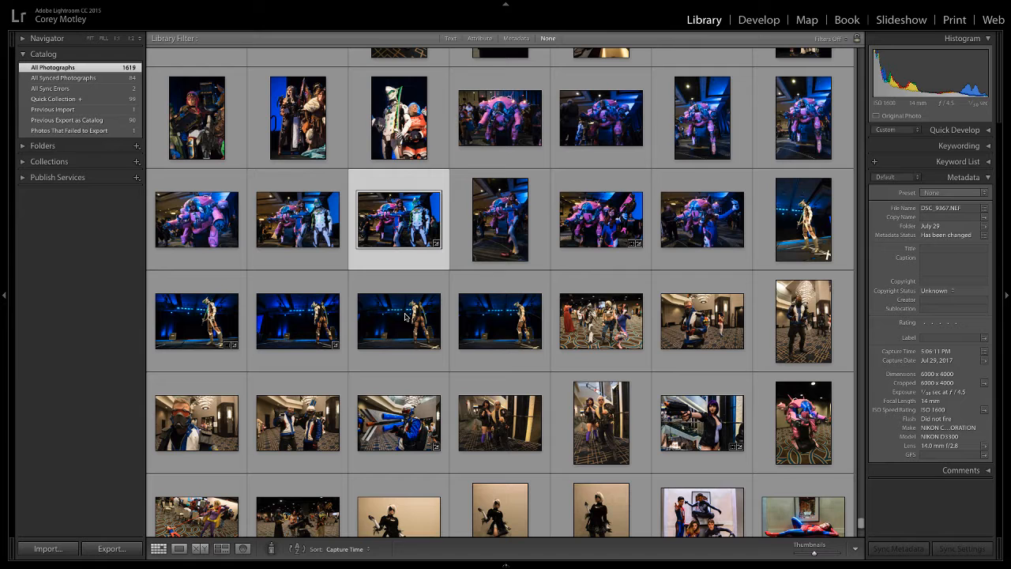
pyautogui.scroll(1, 404, 316)
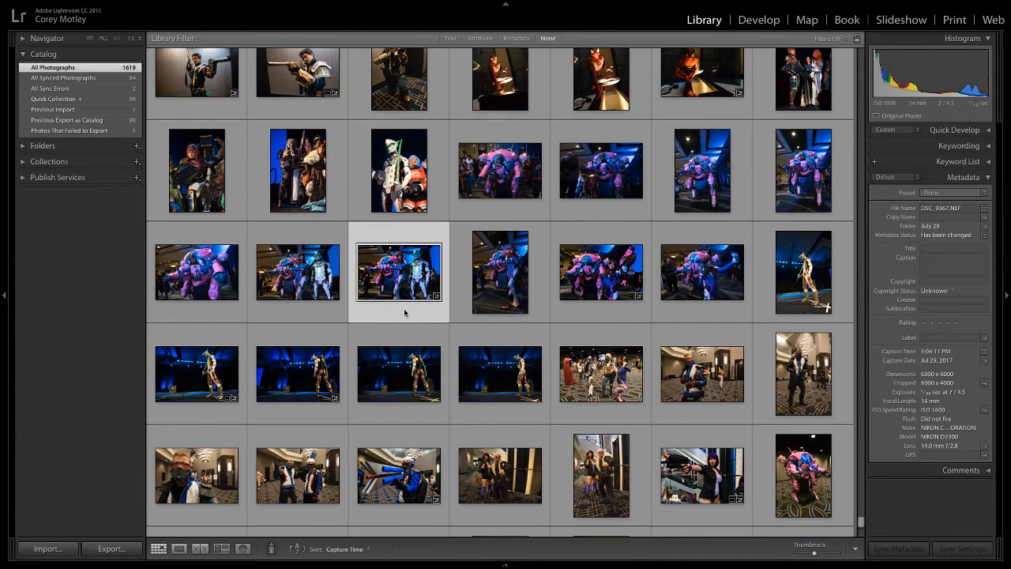
pyautogui.scroll(4, 403, 307)
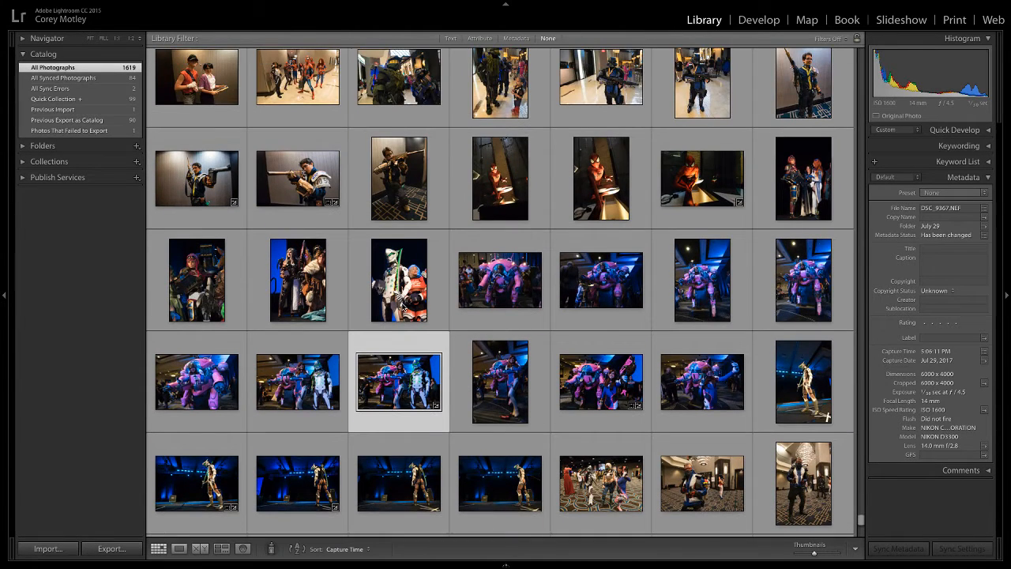
pyautogui.scroll(2, 403, 306)
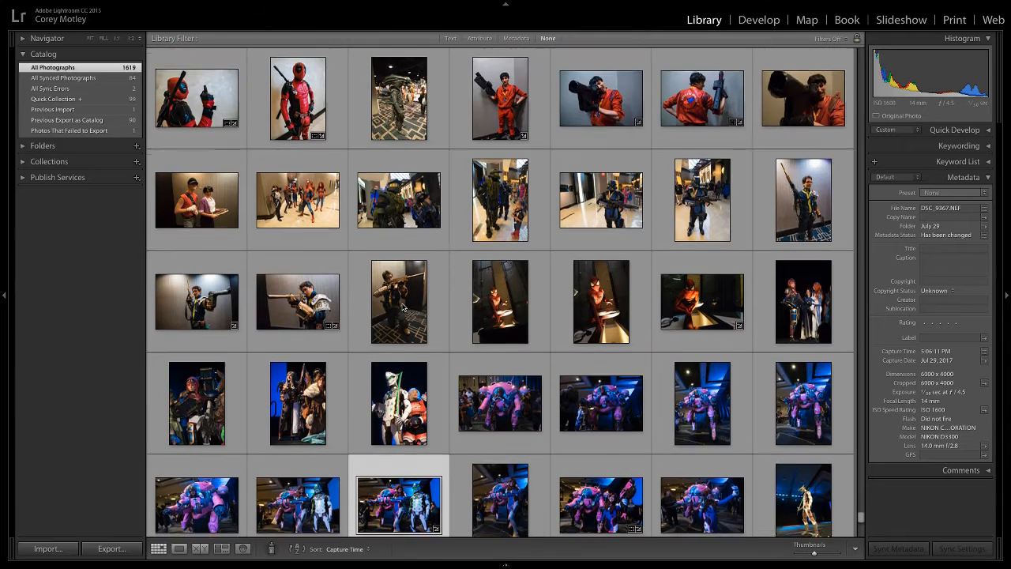
pyautogui.scroll(1, 403, 306)
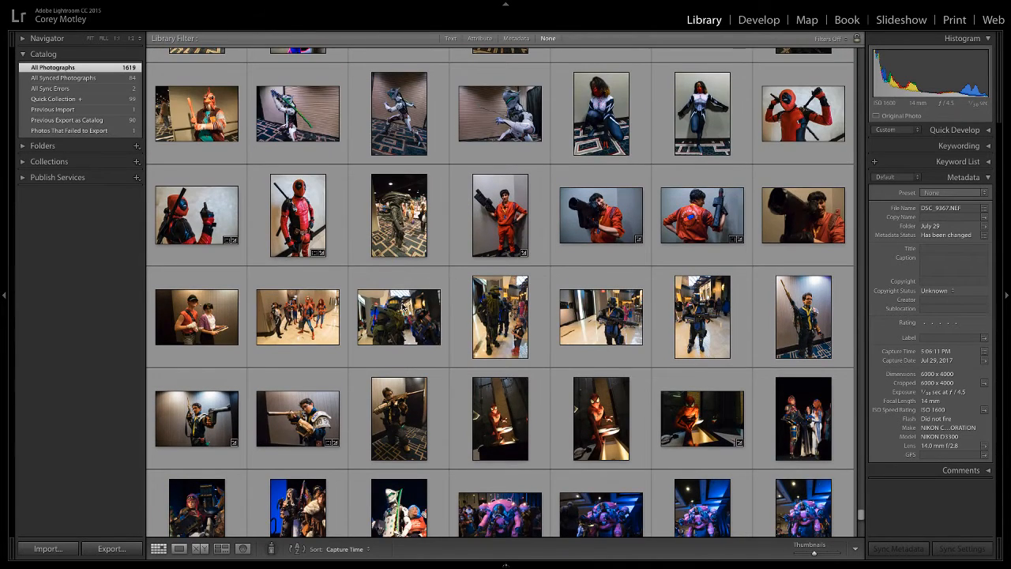
pyautogui.scroll(2, 403, 277)
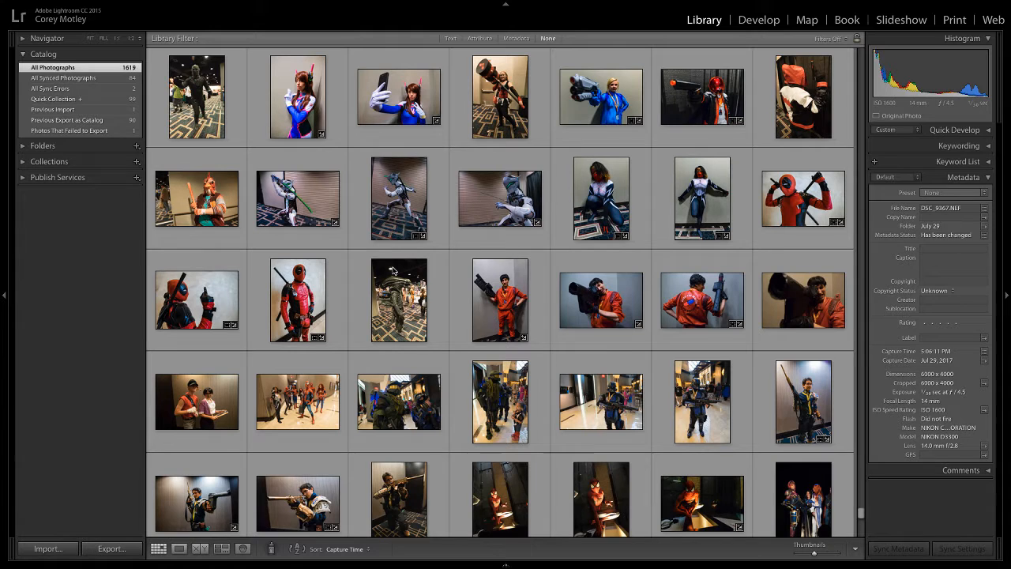
pyautogui.scroll(1, 393, 272)
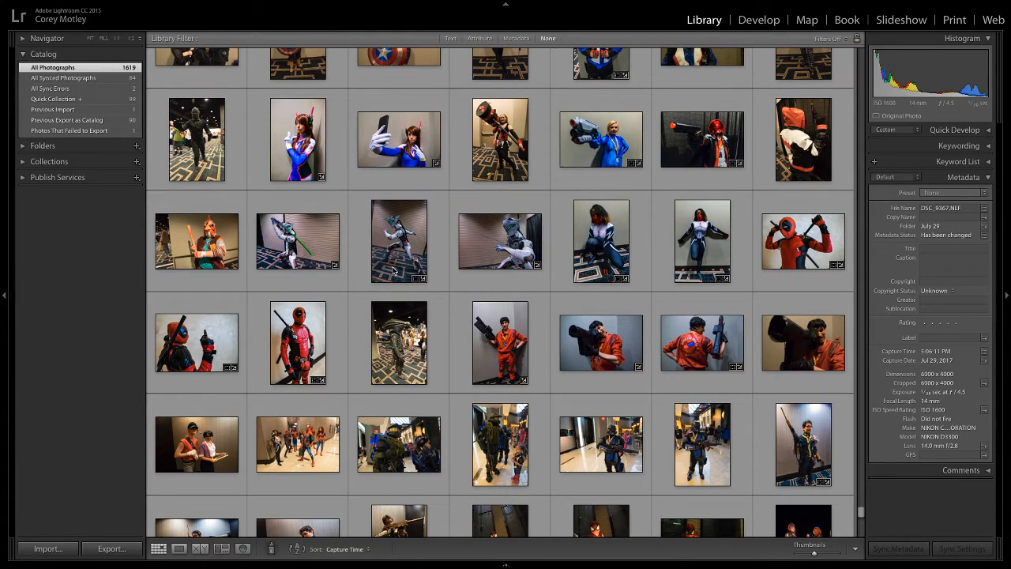
pyautogui.scroll(1, 392, 271)
pyautogui.scroll(1, 392, 271)
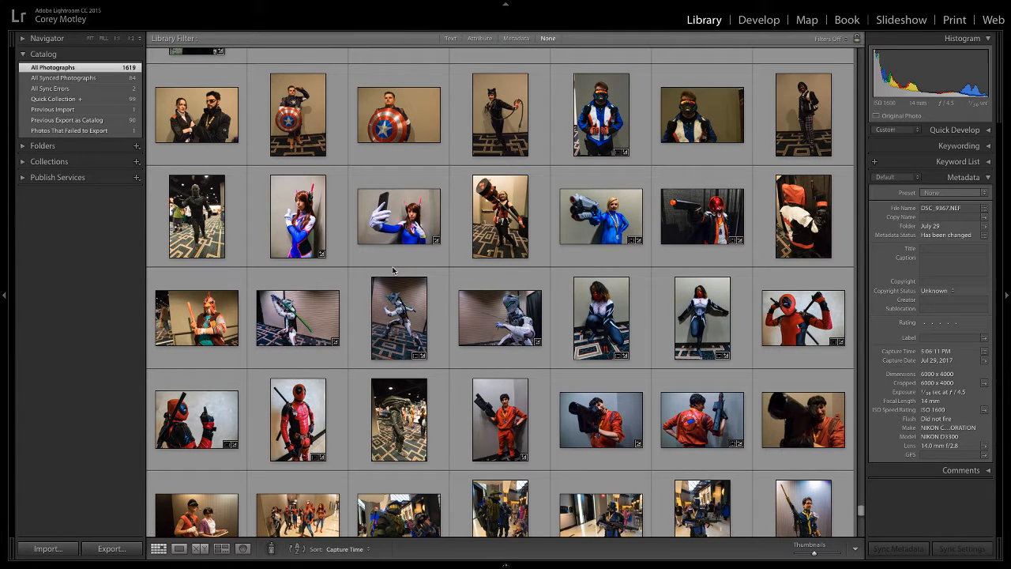
pyautogui.scroll(1, 393, 271)
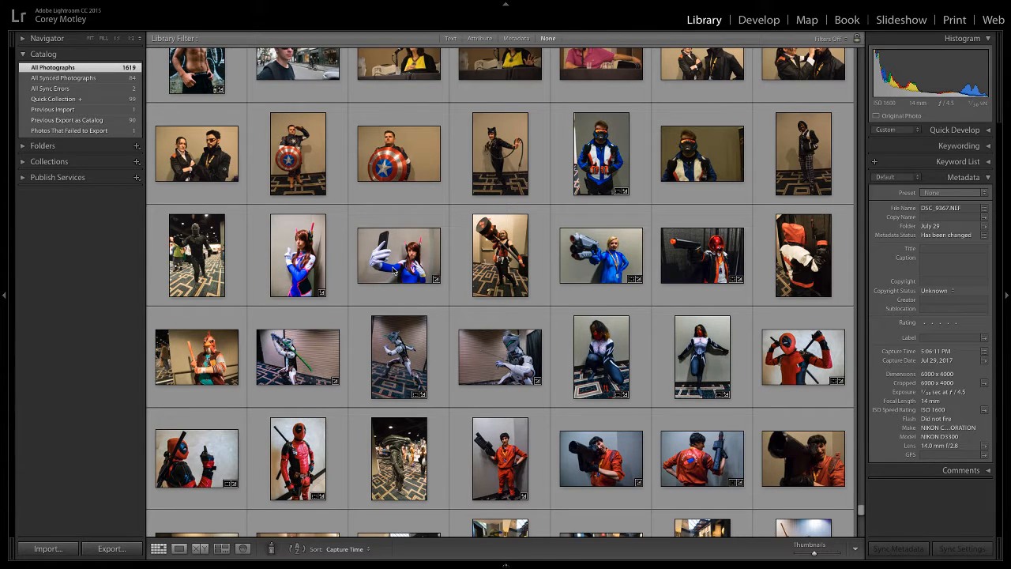
pyautogui.scroll(-2, 397, 263)
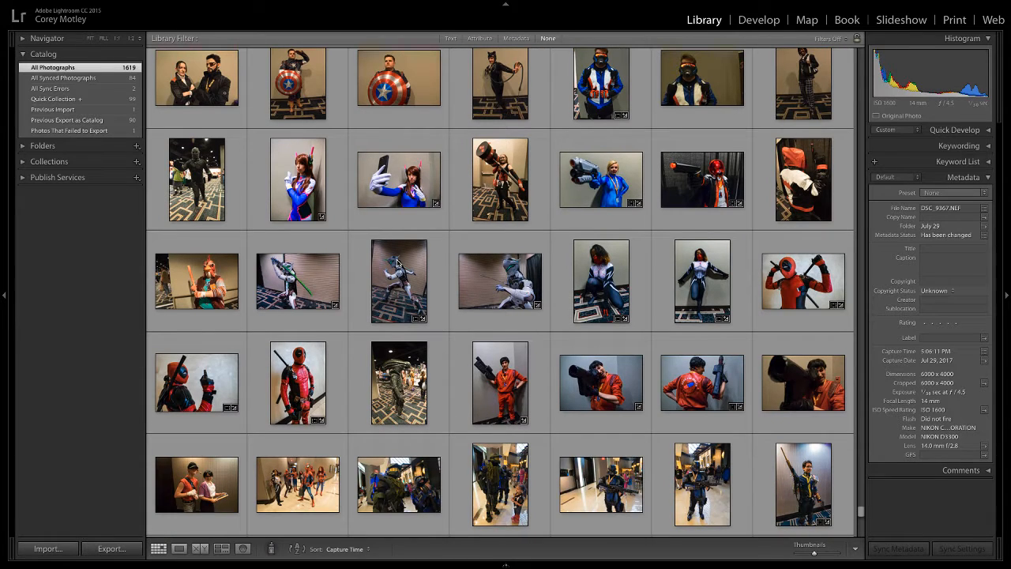
# Step: Examine the outdoor parkour shots and graffiti-wall portraits that precede the convention photos in the grid
pyautogui.scroll(6, 397, 263)
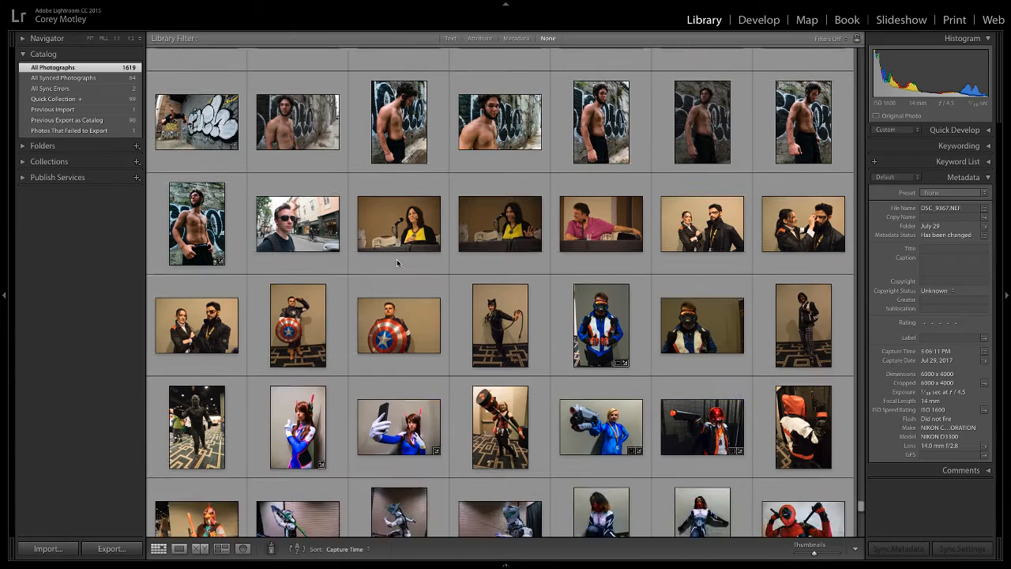
pyautogui.scroll(4, 398, 263)
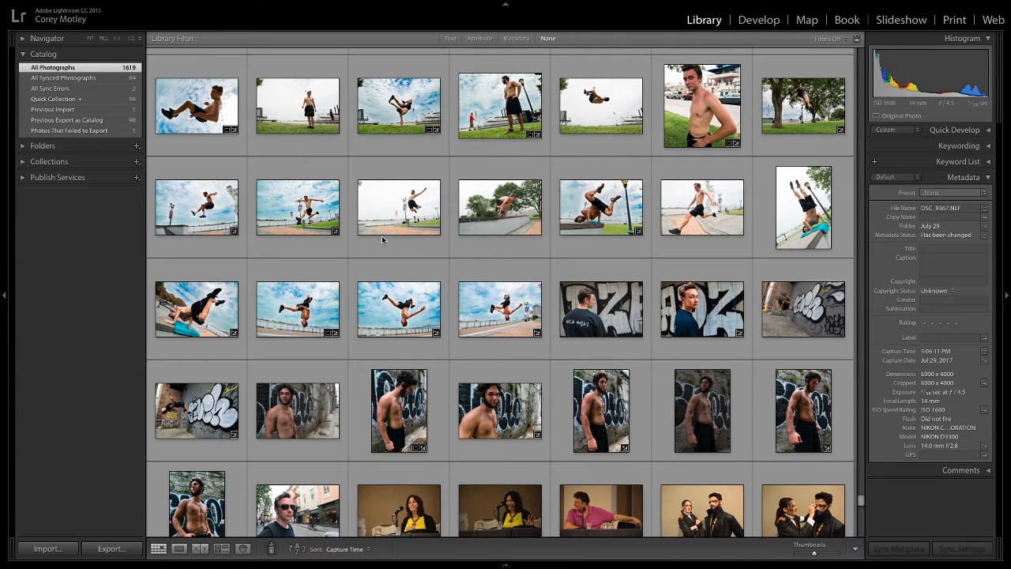
pyautogui.scroll(2, 403, 225)
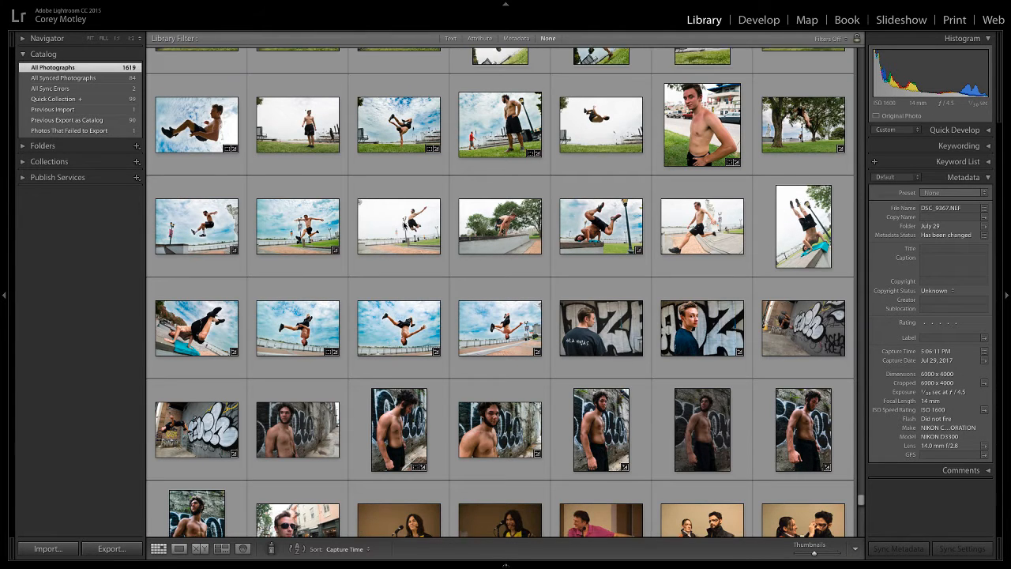
pyautogui.scroll(2, 403, 225)
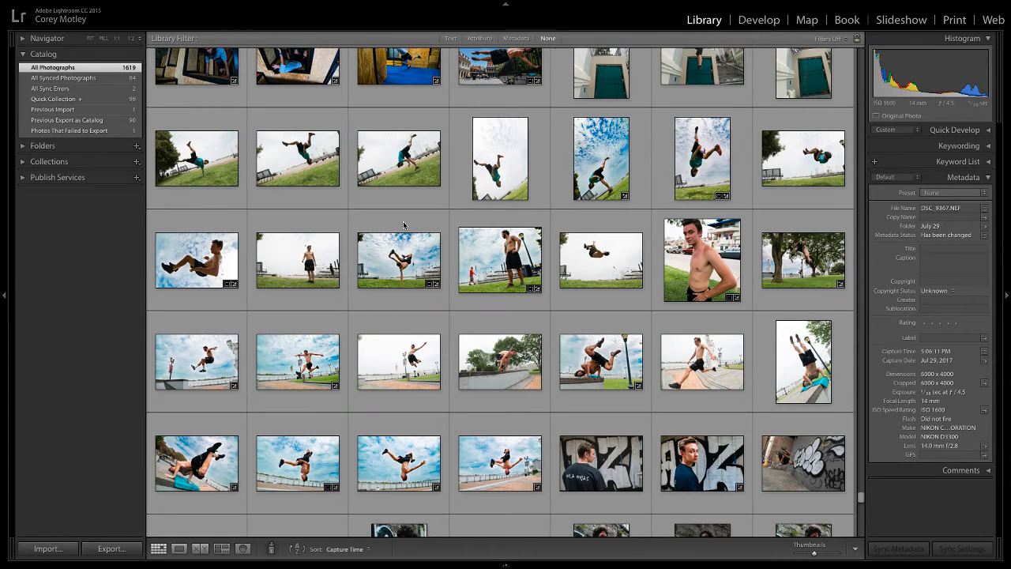
pyautogui.scroll(1, 403, 225)
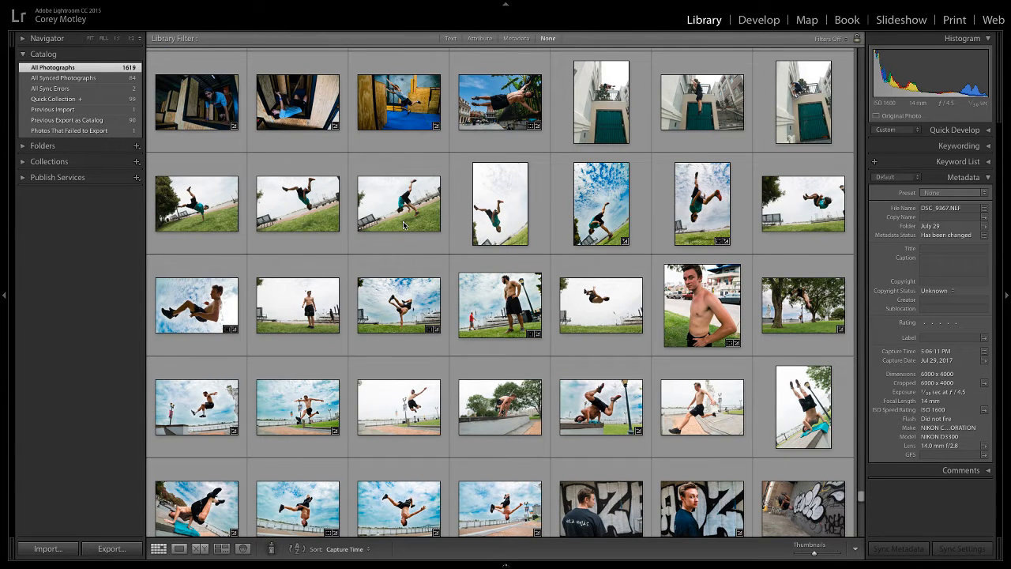
pyautogui.scroll(-2, 403, 225)
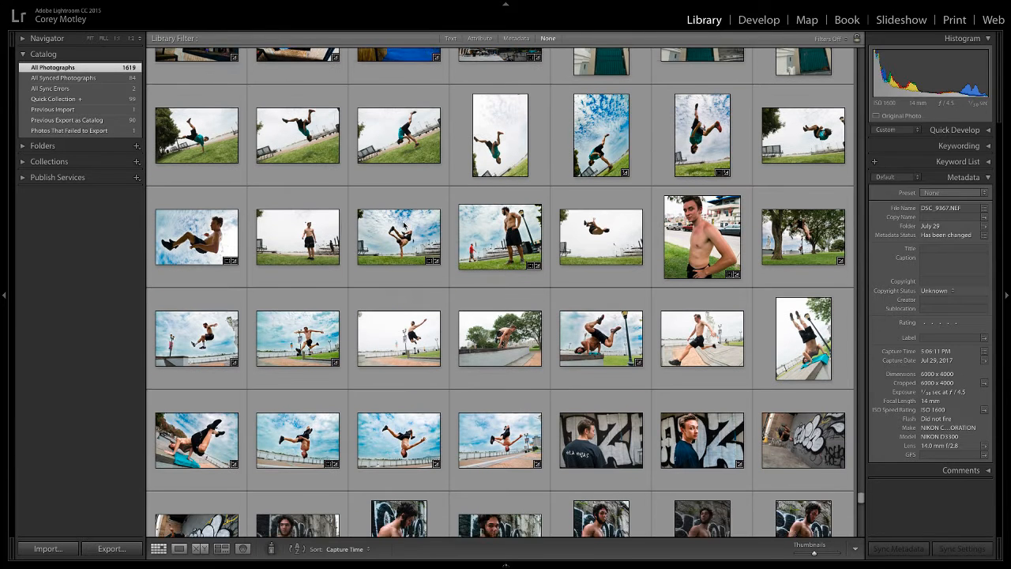
pyautogui.scroll(-1, 404, 227)
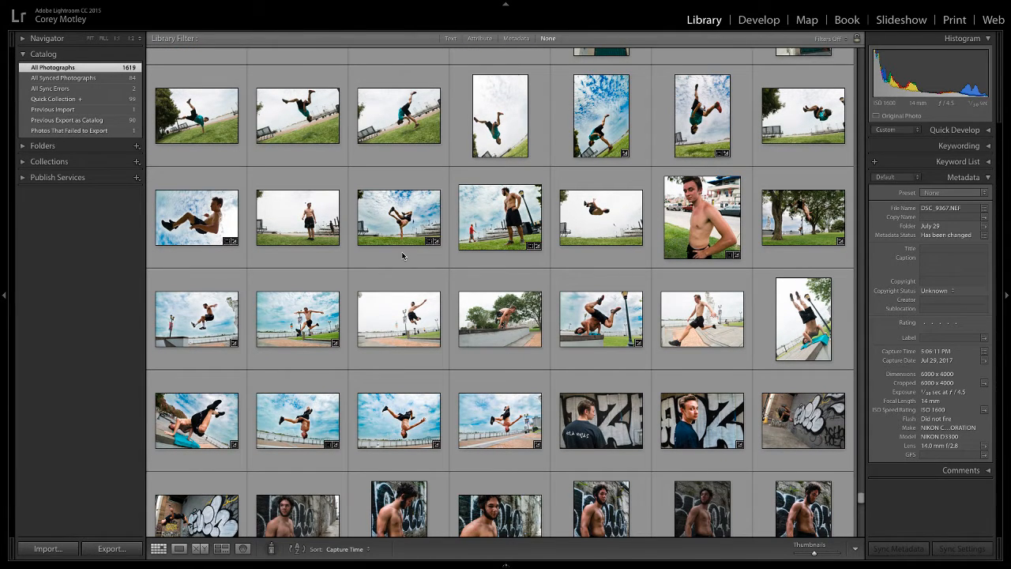
pyautogui.scroll(-2, 405, 255)
pyautogui.scroll(-1, 402, 254)
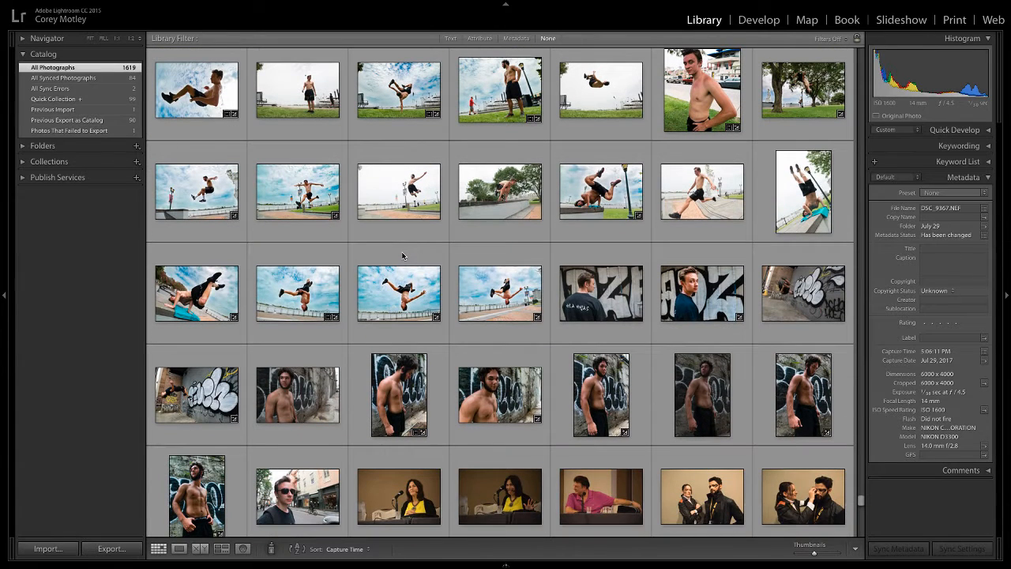
# Step: Review the convention cosplay photos in capture order, from the panel speakers to the blue-lit pink mech shots
pyautogui.scroll(-3, 402, 255)
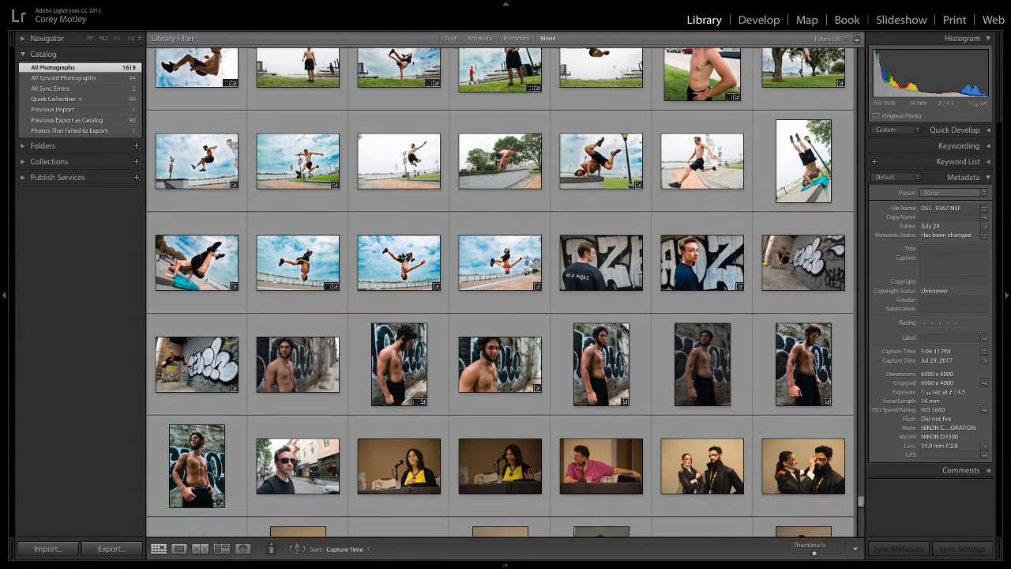
pyautogui.scroll(-2, 403, 257)
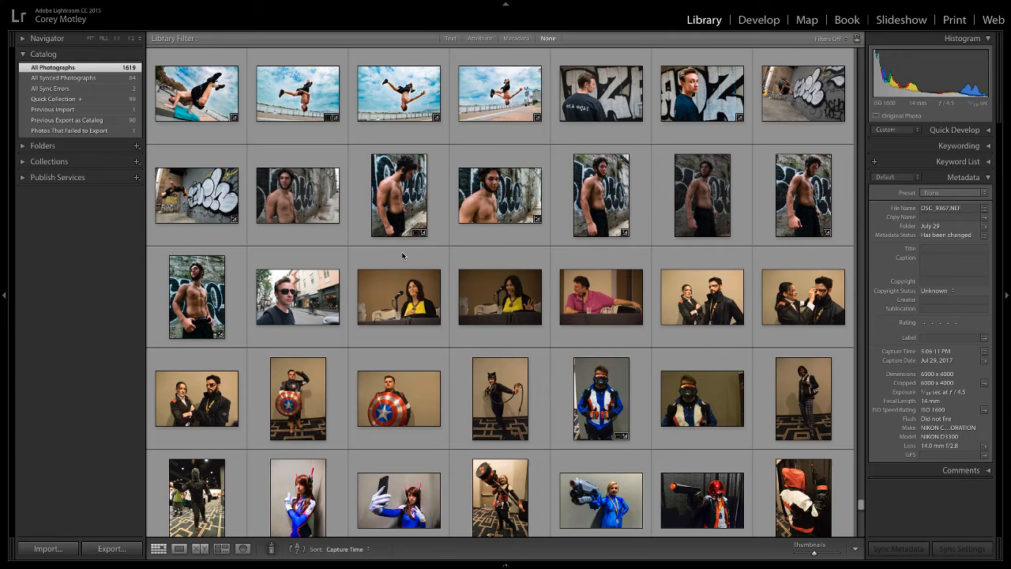
pyautogui.scroll(-2, 402, 255)
pyautogui.scroll(-2, 402, 255)
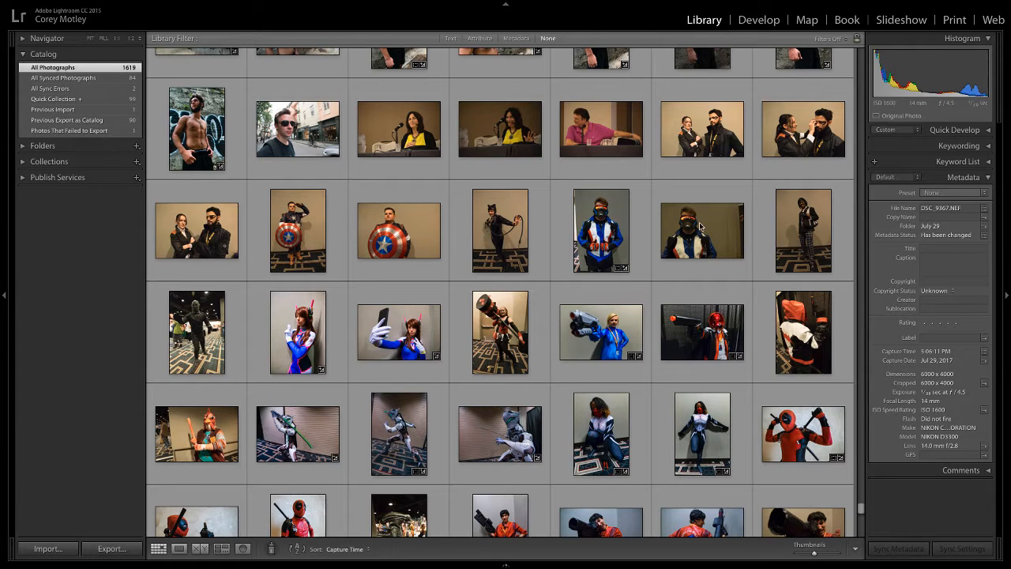
pyautogui.scroll(-1, 621, 229)
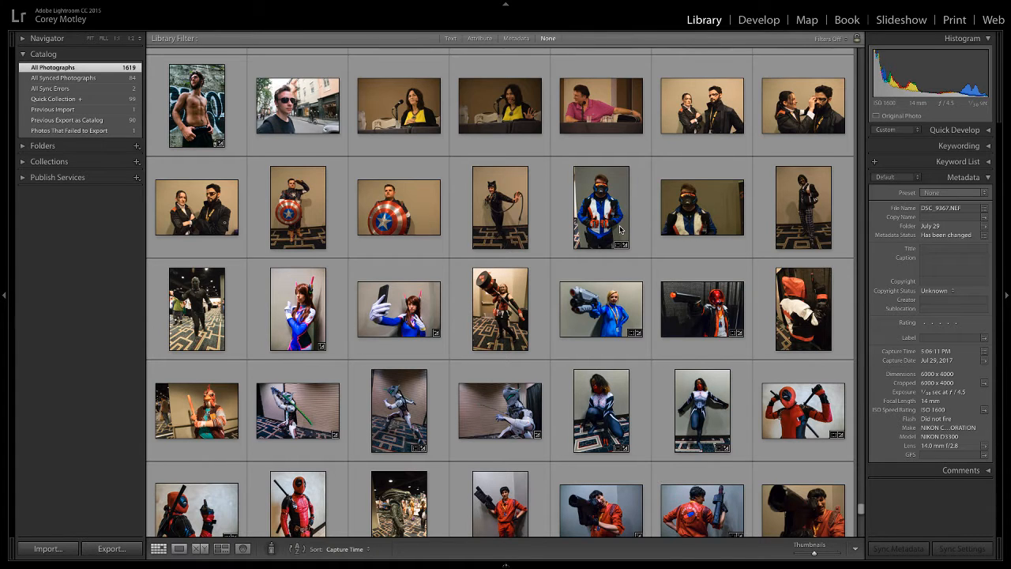
pyautogui.scroll(-2, 620, 229)
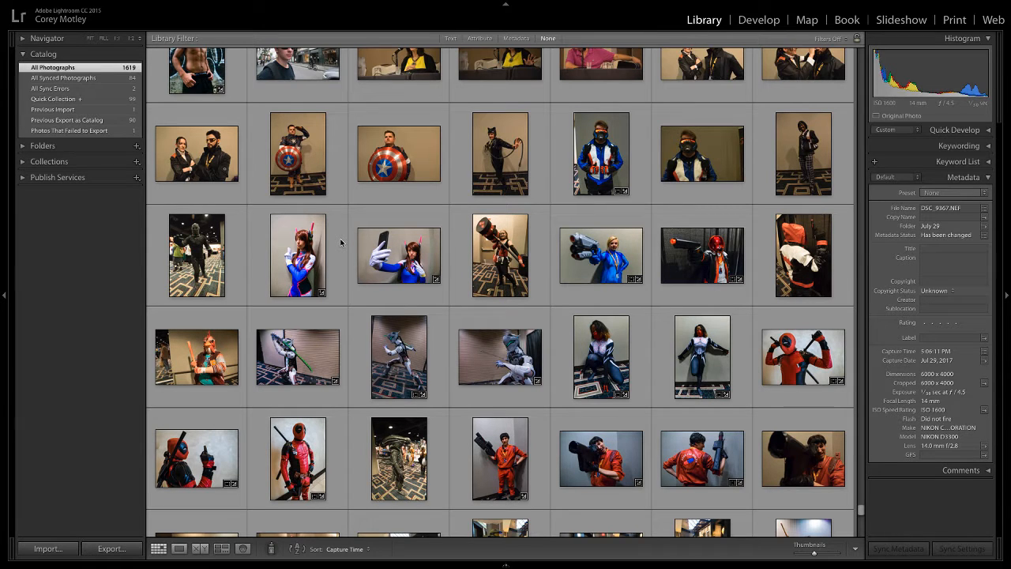
pyautogui.scroll(-1, 255, 210)
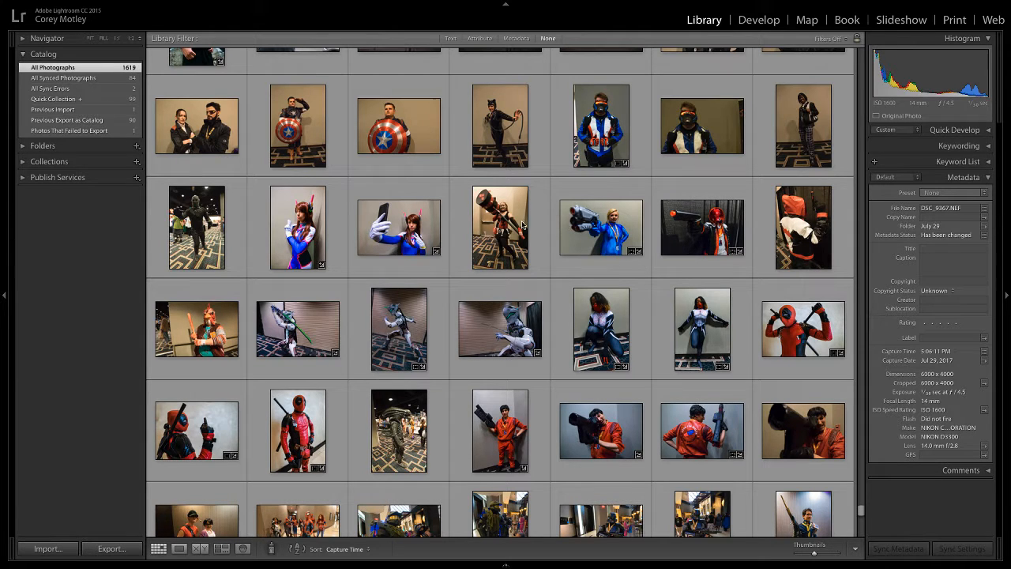
pyautogui.scroll(-2, 240, 246)
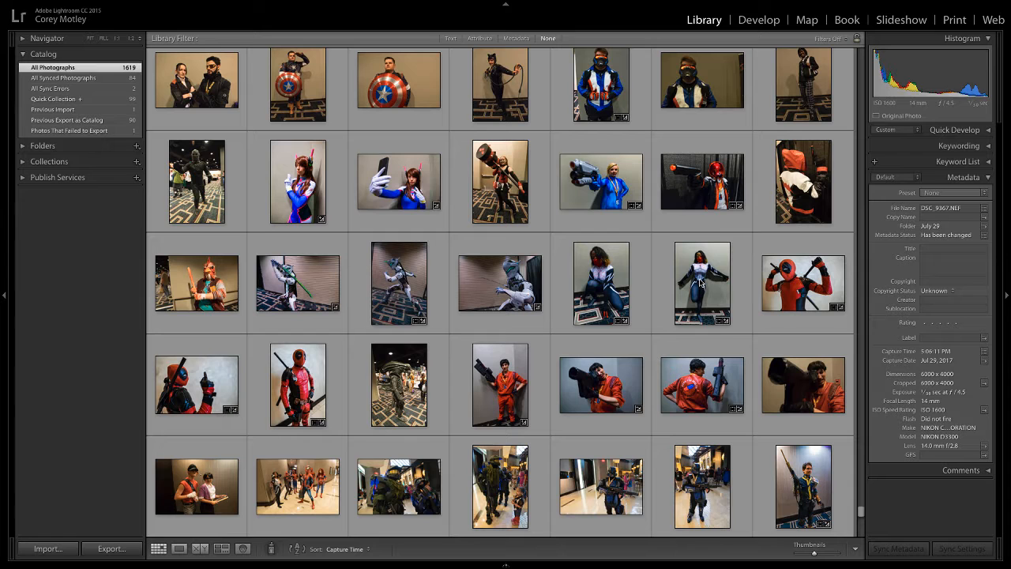
pyautogui.scroll(-1, 411, 326)
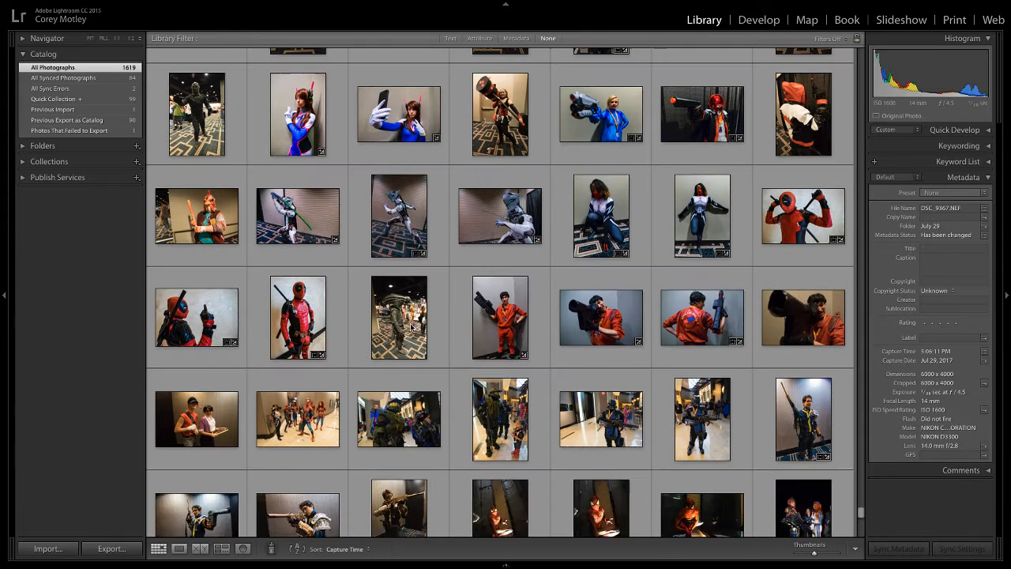
pyautogui.scroll(-1, 411, 326)
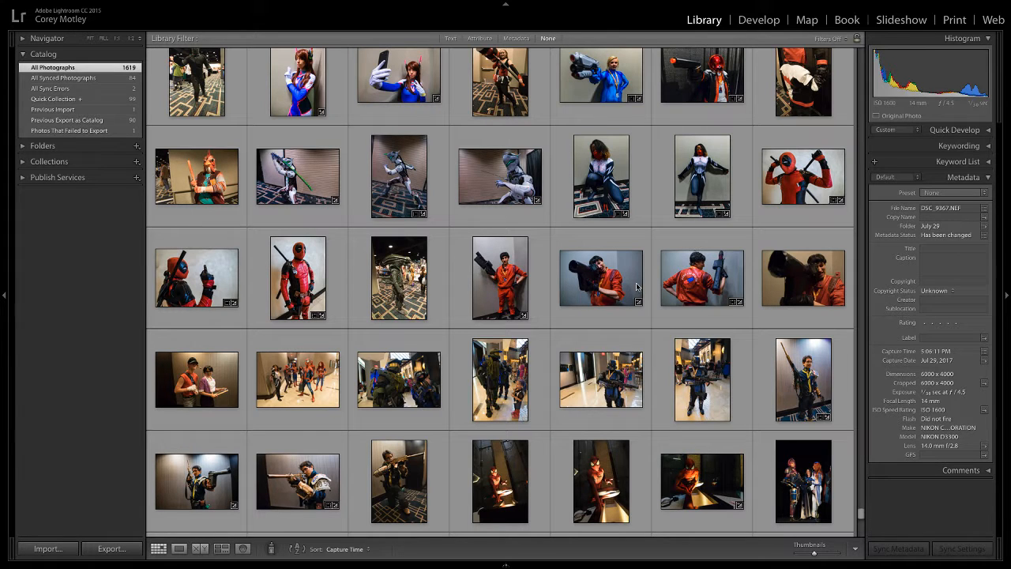
pyautogui.scroll(-3, 443, 278)
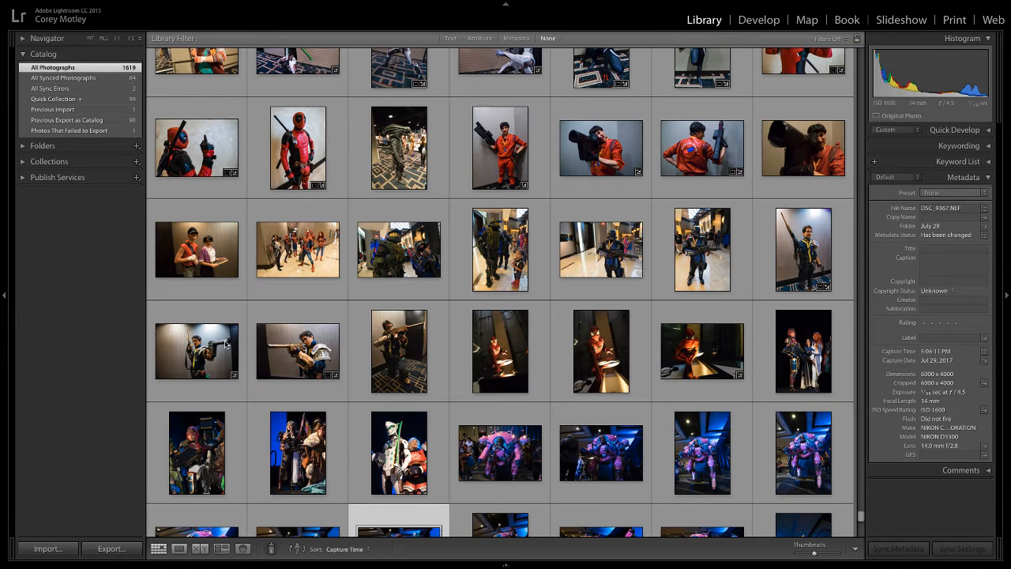
pyautogui.scroll(-3, 404, 341)
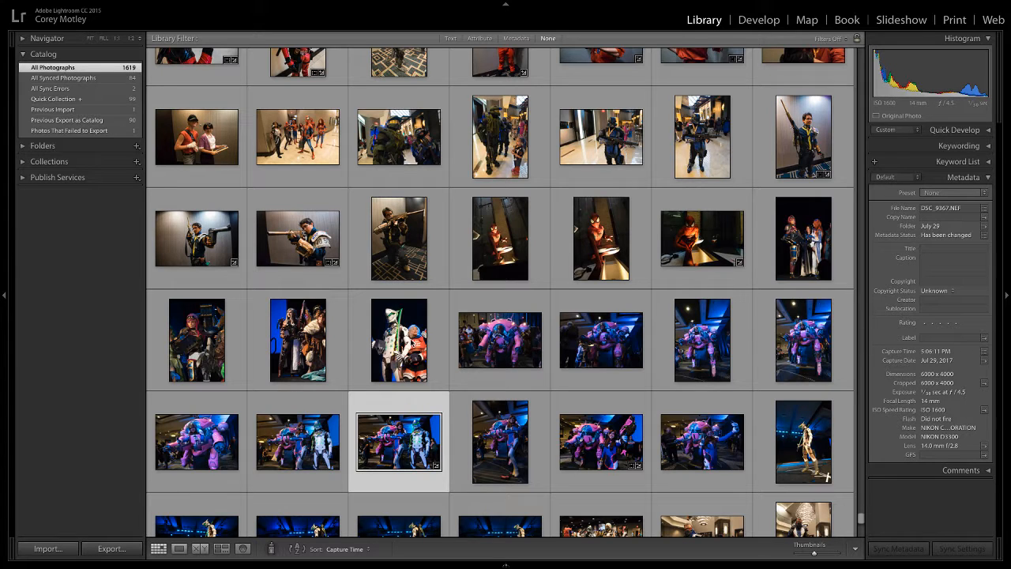
# Step: Look through the remaining convention cosplay photos, from the blue-lit stage shots to the Spider-Man group pictures at the catalogue's end
pyautogui.scroll(-2, 524, 340)
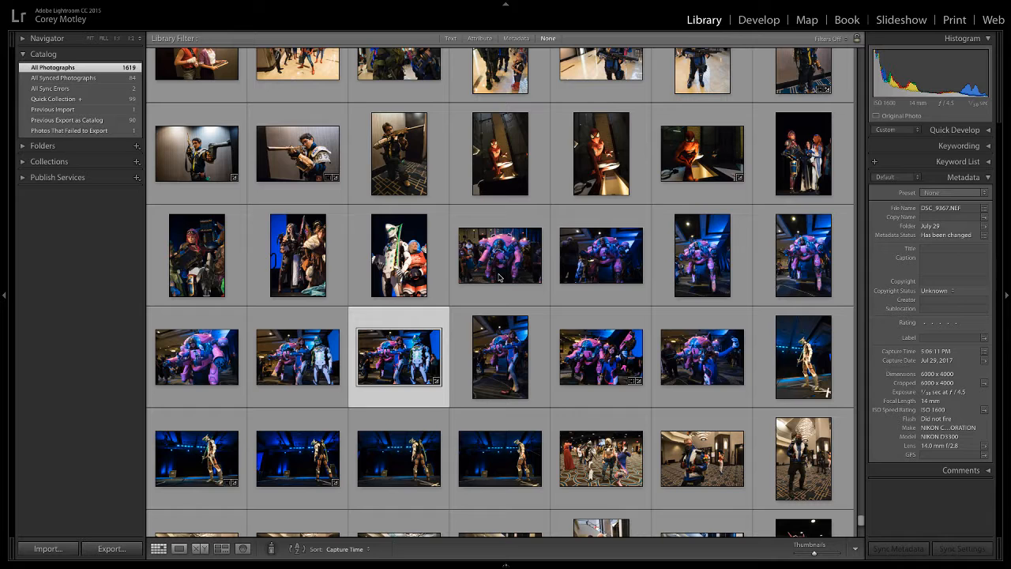
pyautogui.scroll(-2, 496, 280)
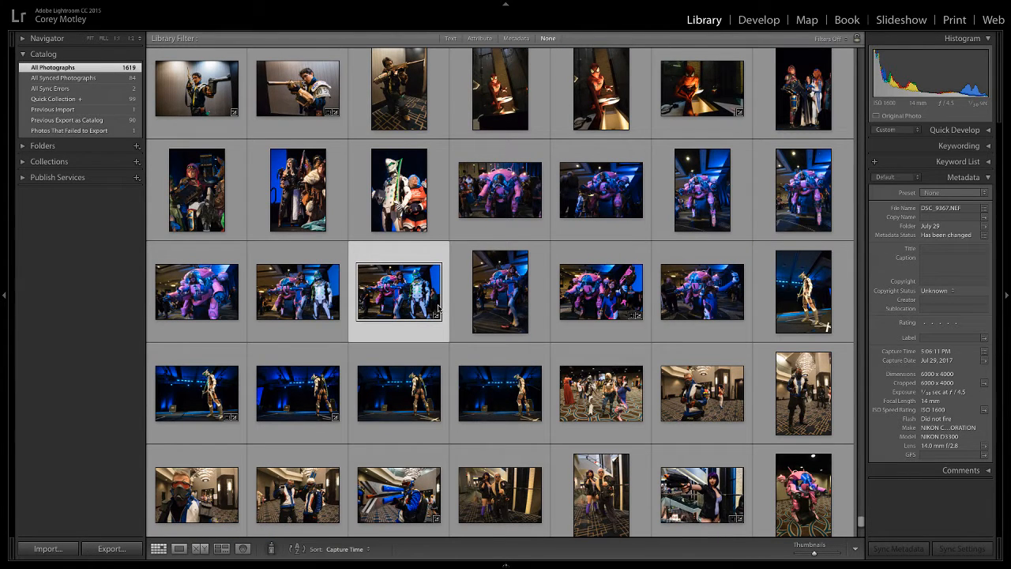
pyautogui.scroll(-1, 432, 310)
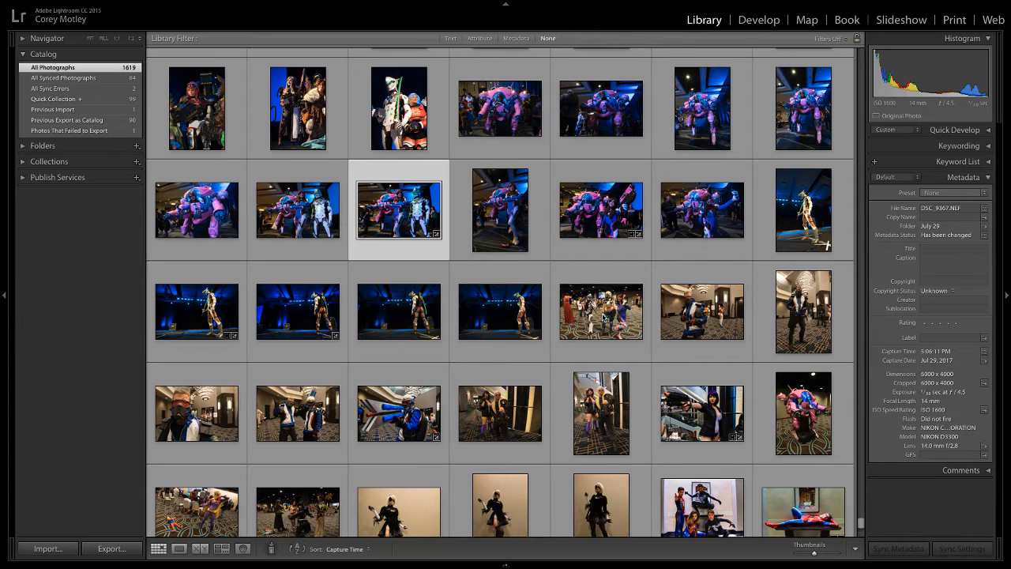
pyautogui.scroll(-1, 603, 316)
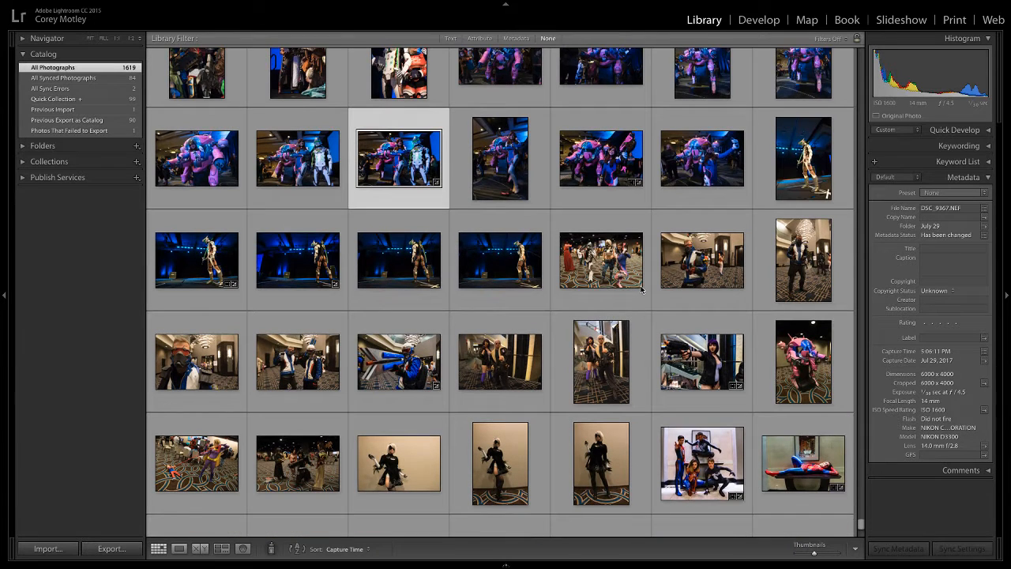
pyautogui.scroll(-2, 641, 290)
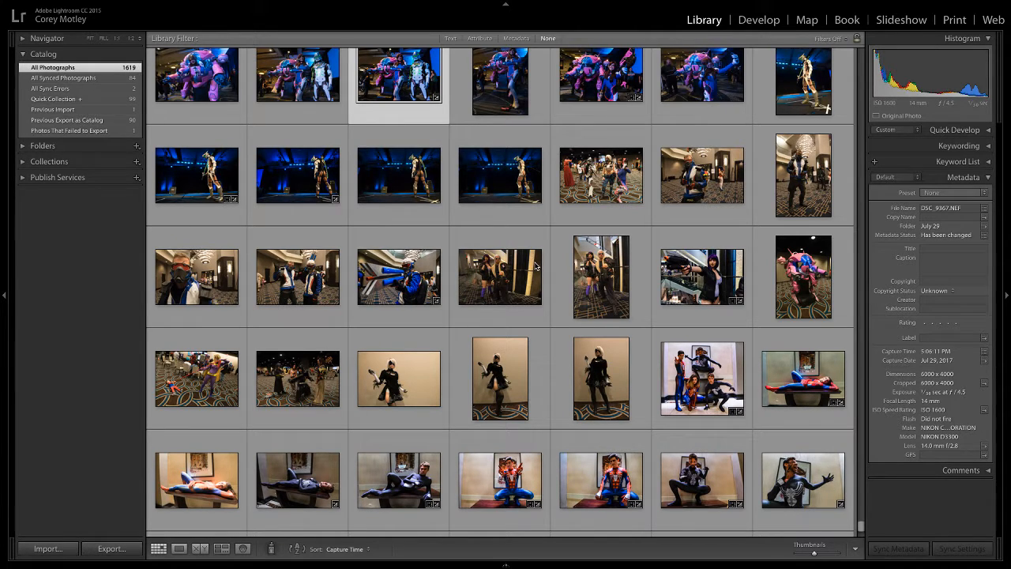
pyautogui.scroll(-1, 535, 267)
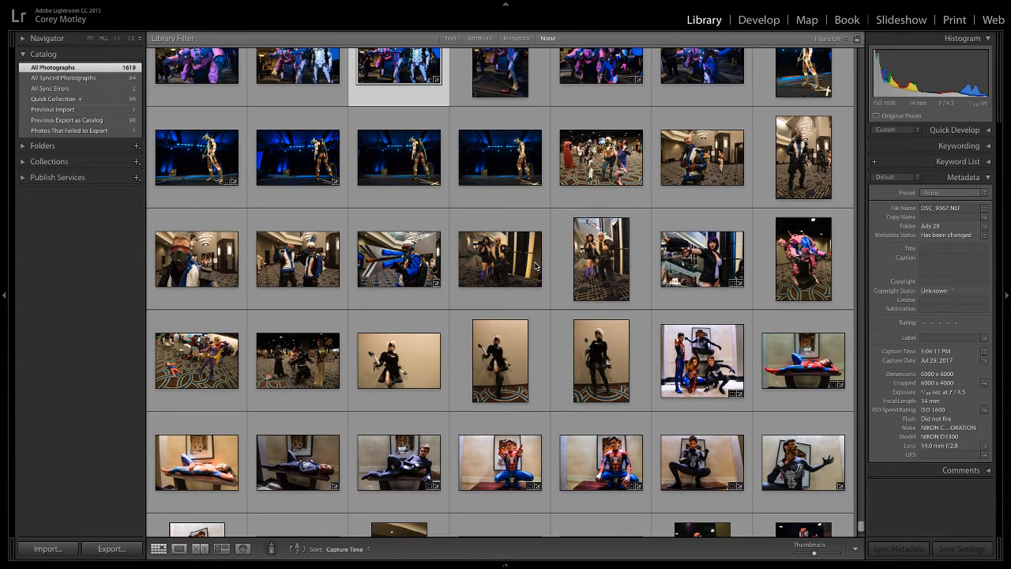
pyautogui.scroll(-3, 535, 267)
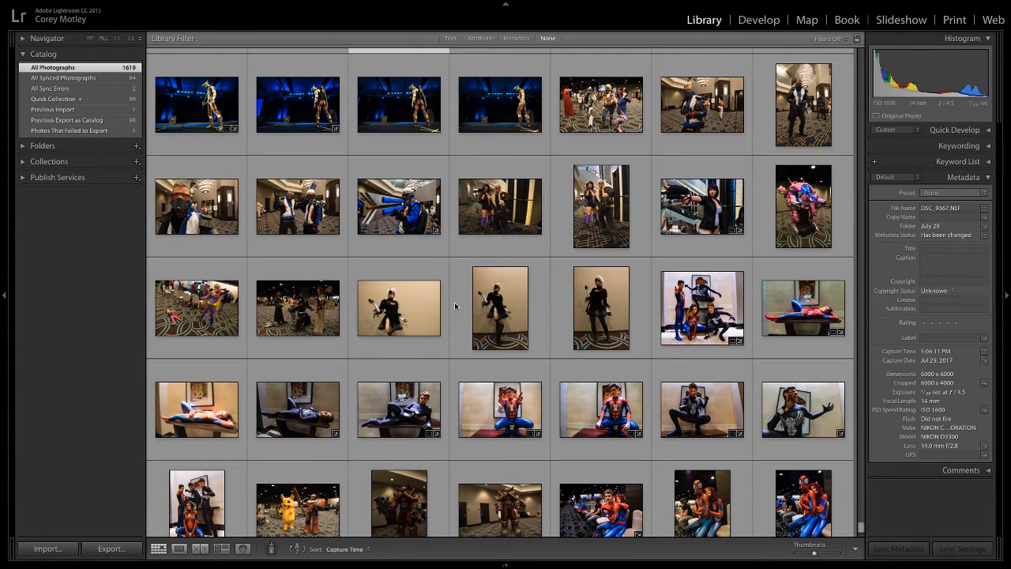
pyautogui.scroll(-1, 564, 306)
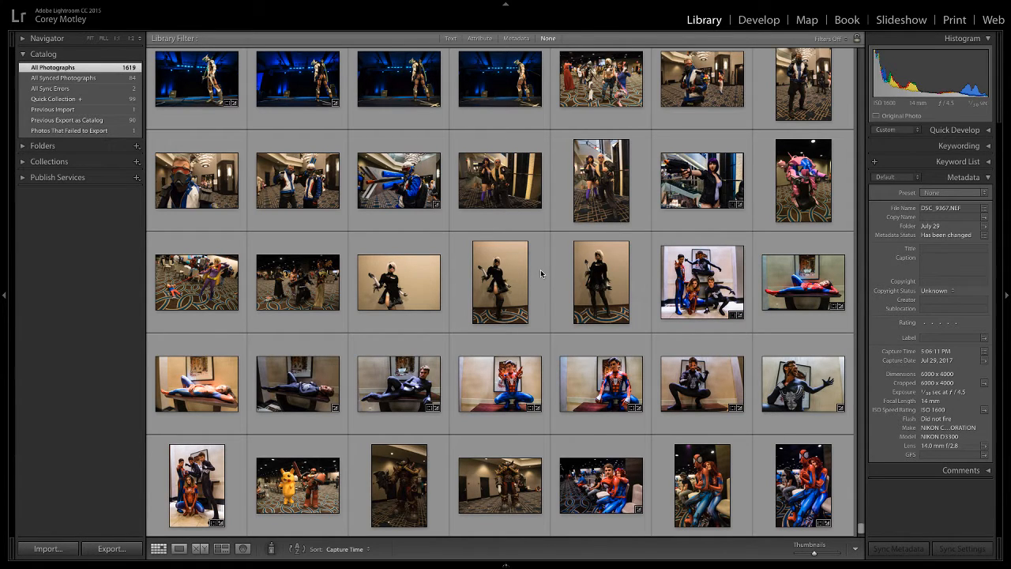
pyautogui.scroll(-2, 673, 290)
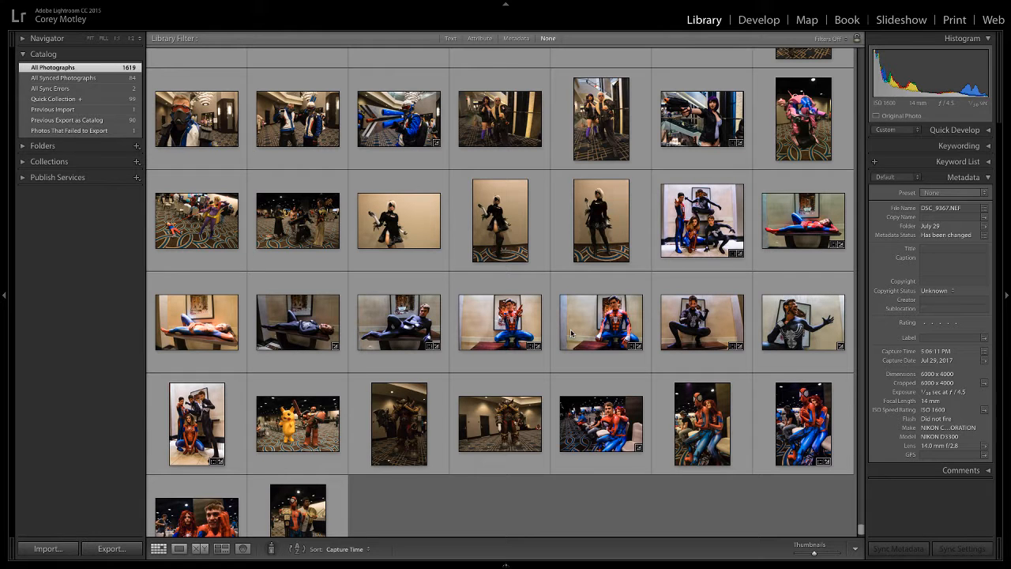
pyautogui.scroll(-1, 546, 328)
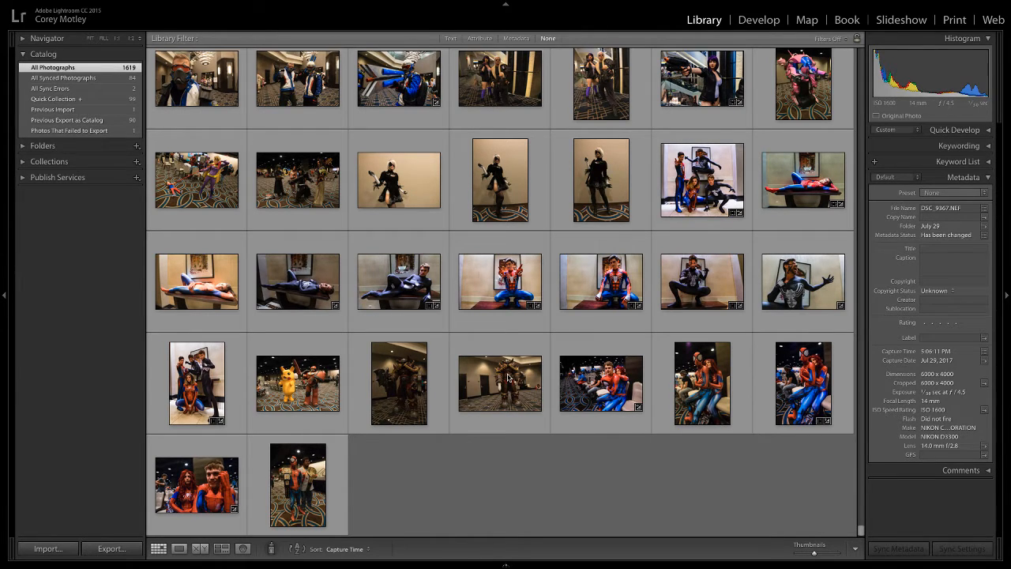
# Step: Look back through the convention photos in reverse capture order, up to the graffiti-wall and parkour shots
pyautogui.scroll(1, 508, 378)
pyautogui.scroll(5, 508, 378)
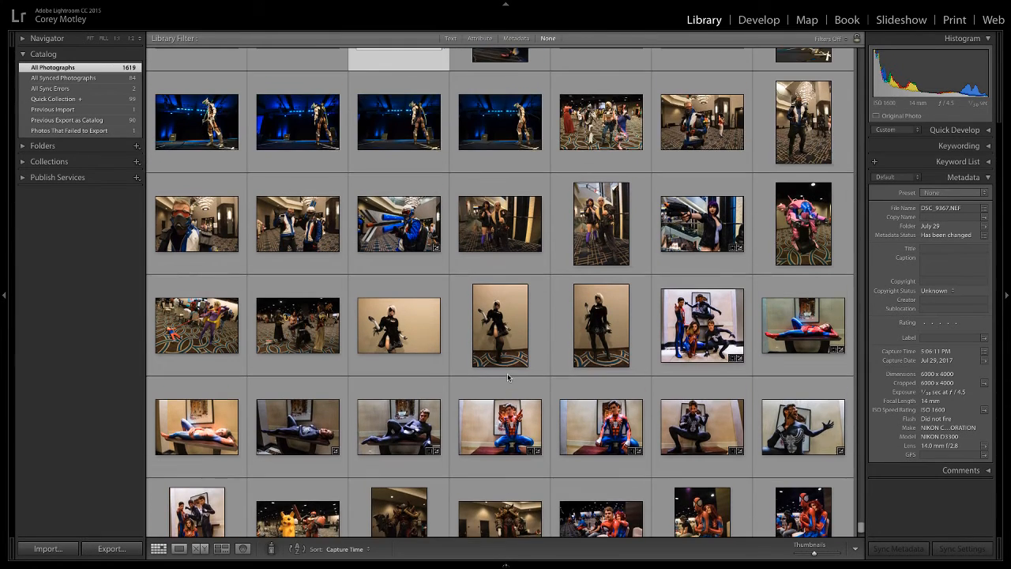
pyautogui.scroll(5, 508, 377)
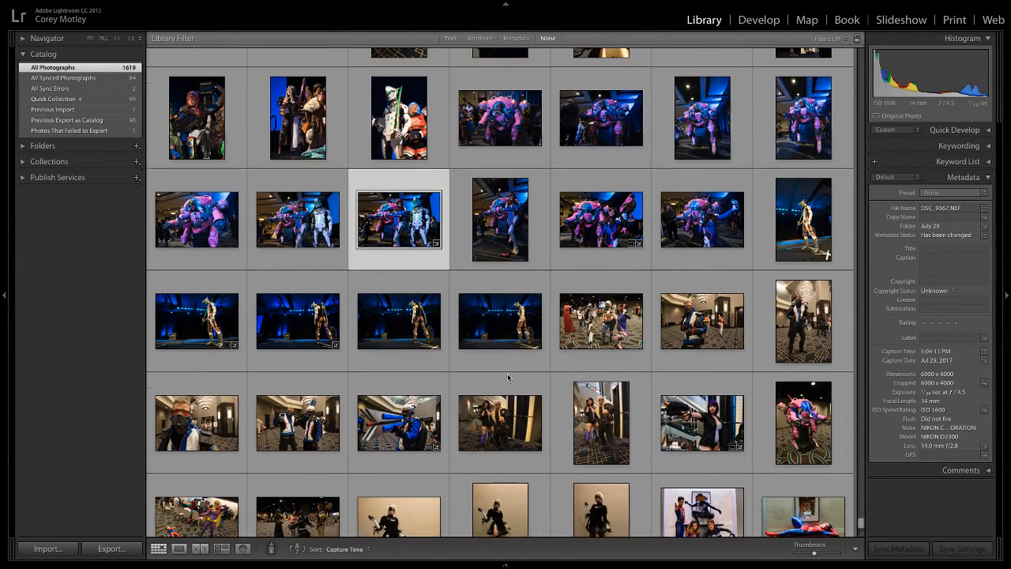
pyautogui.scroll(2, 508, 378)
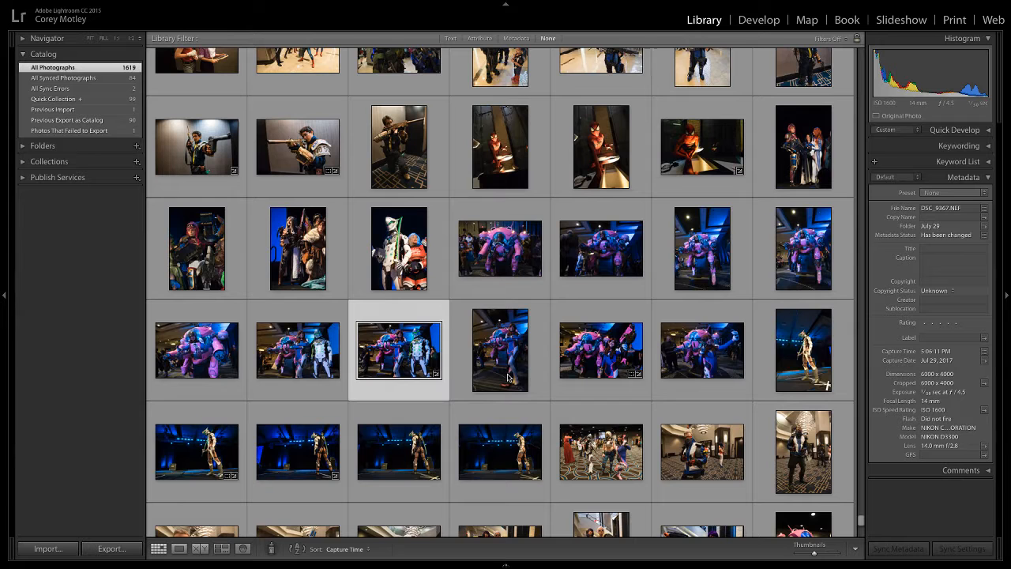
pyautogui.scroll(4, 508, 377)
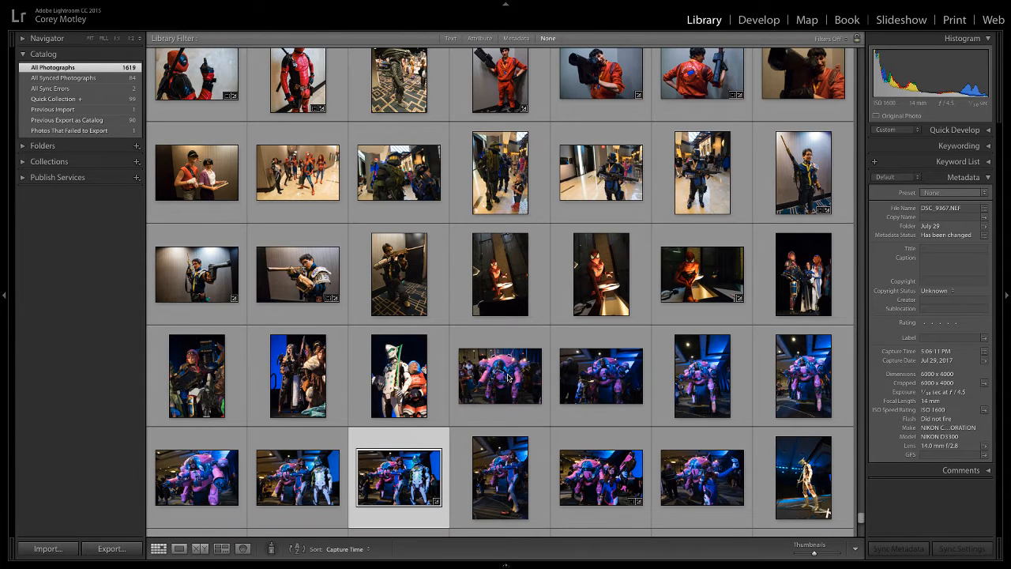
pyautogui.scroll(5, 508, 378)
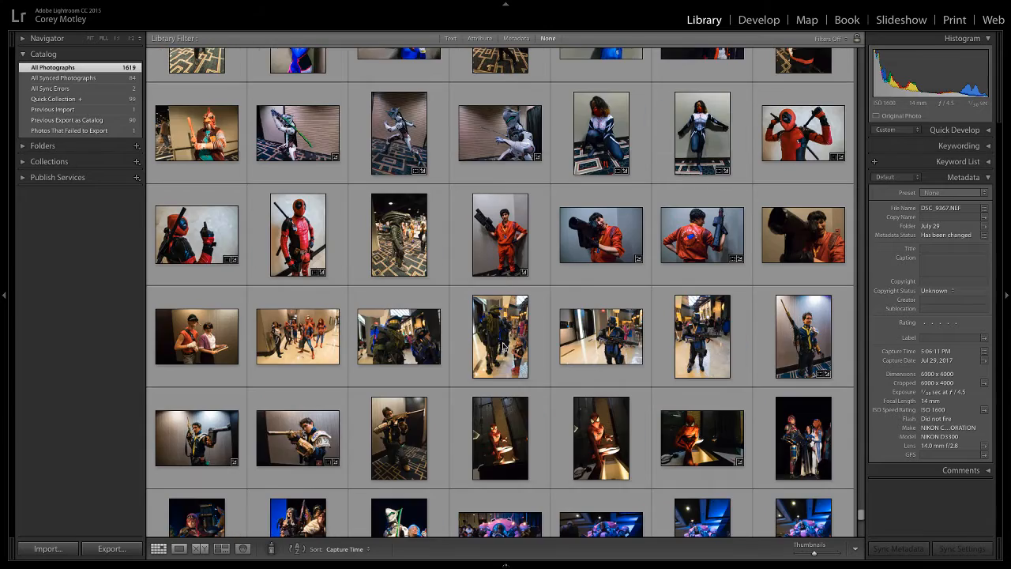
pyautogui.scroll(4, 504, 346)
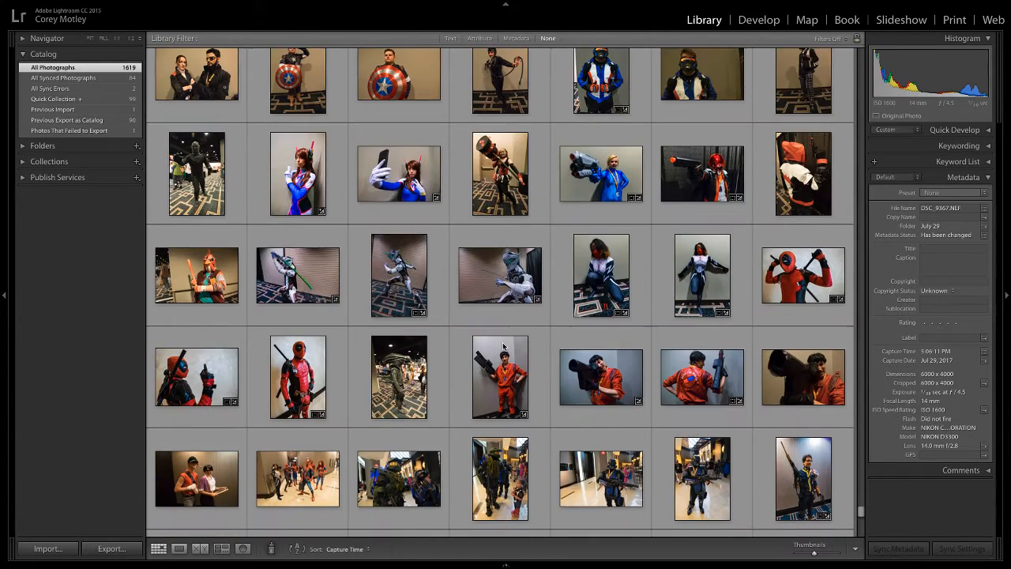
pyautogui.scroll(5, 504, 346)
pyautogui.scroll(8, 503, 346)
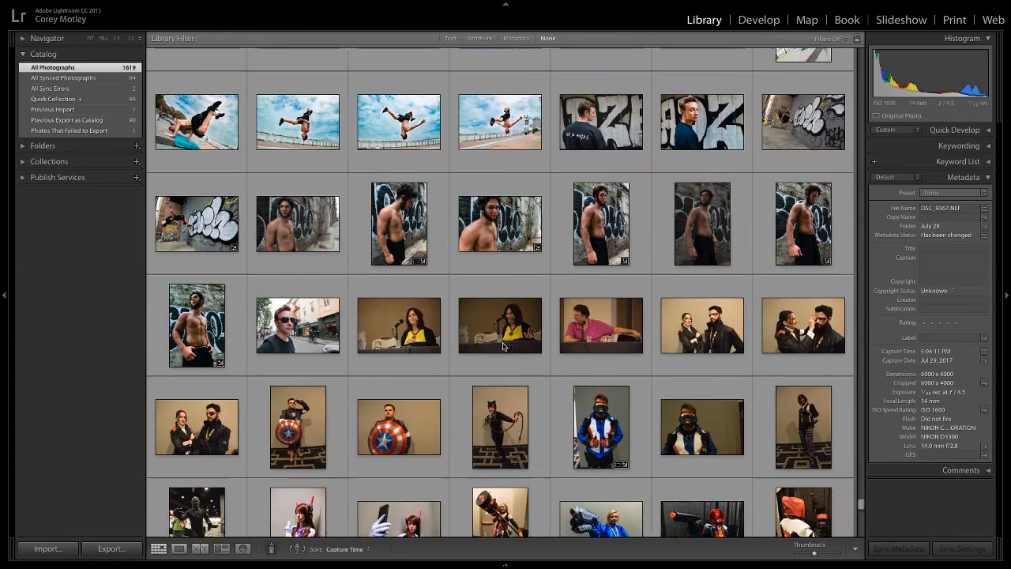
# Step: Select the first photo of the cosplay duo in dark jackets, after the panel speaker shots, and open it in Develop
pyautogui.scroll(-6, 503, 347)
pyautogui.scroll(-1, 503, 345)
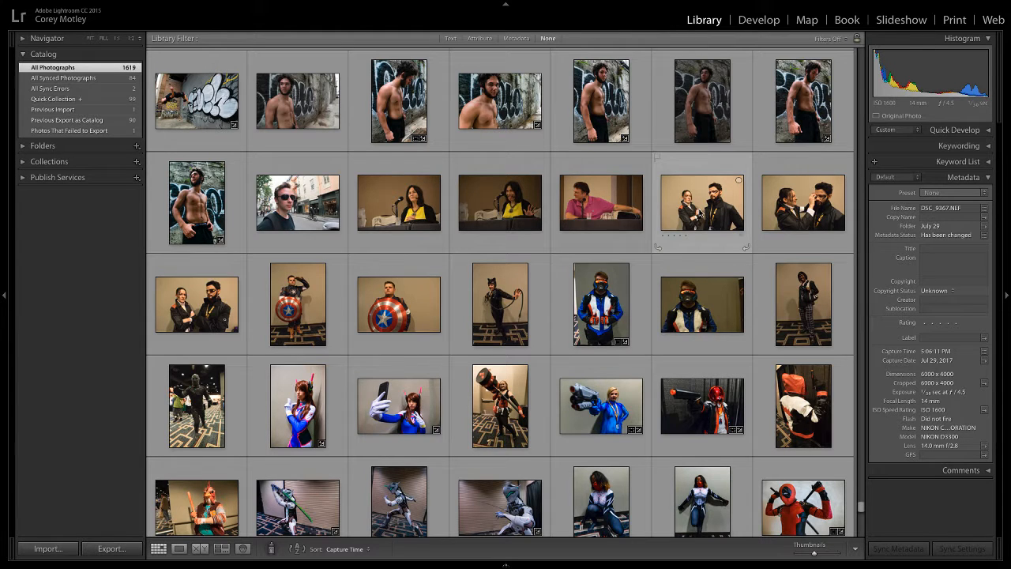
pyautogui.click(702, 202)
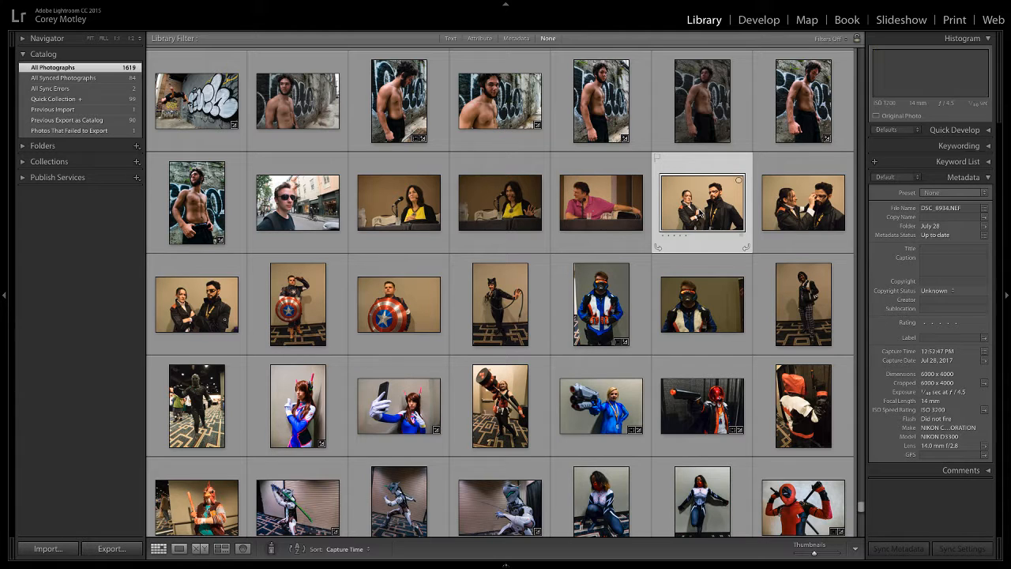
pyautogui.click(758, 19)
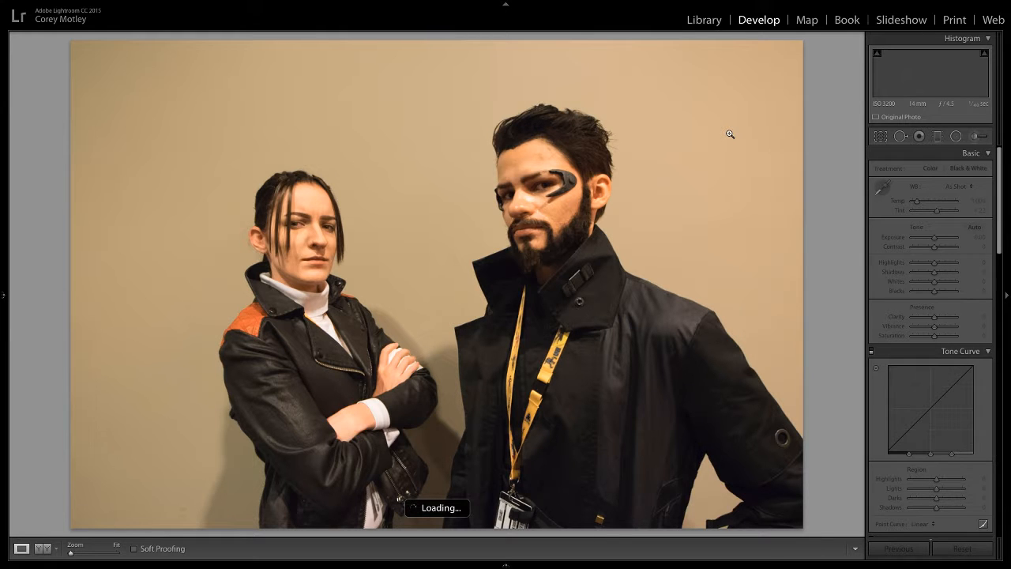
# Step: Compare the three shots of the dark-jacket cosplay duo and return to the posed one without sunglasses
pyautogui.press('Right')
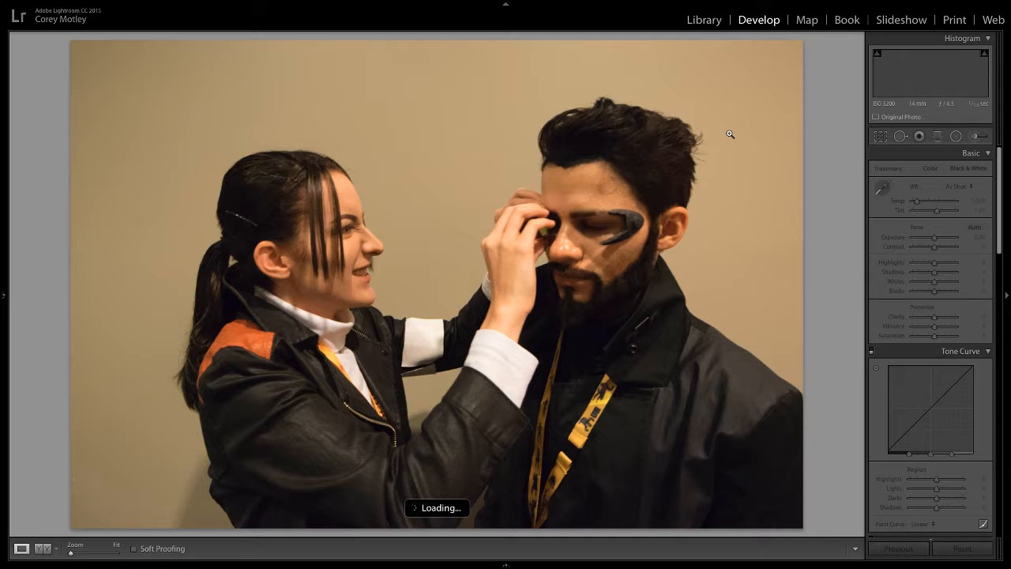
pyautogui.press('Right')
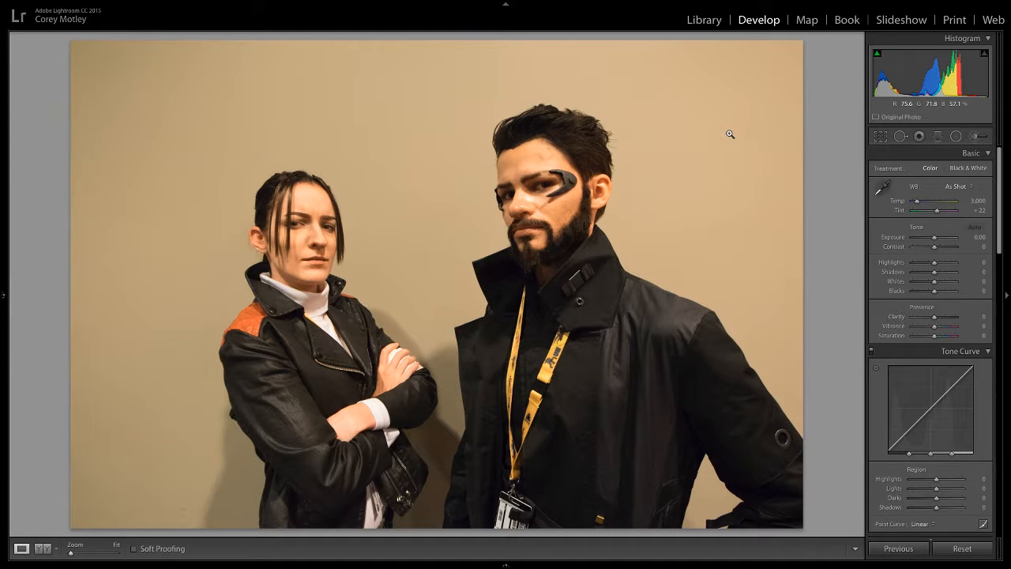
pyautogui.press('Right')
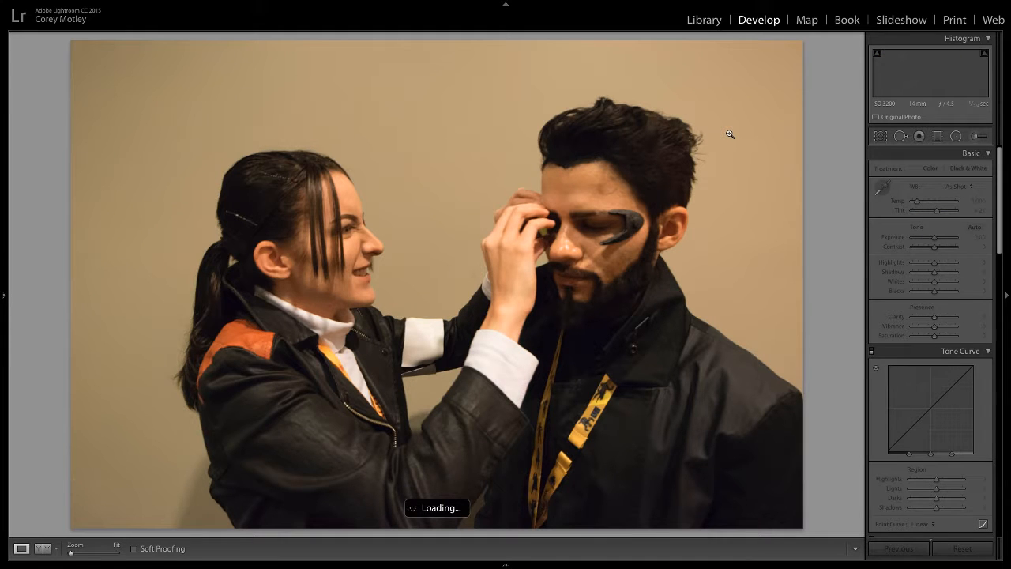
pyautogui.press('Right')
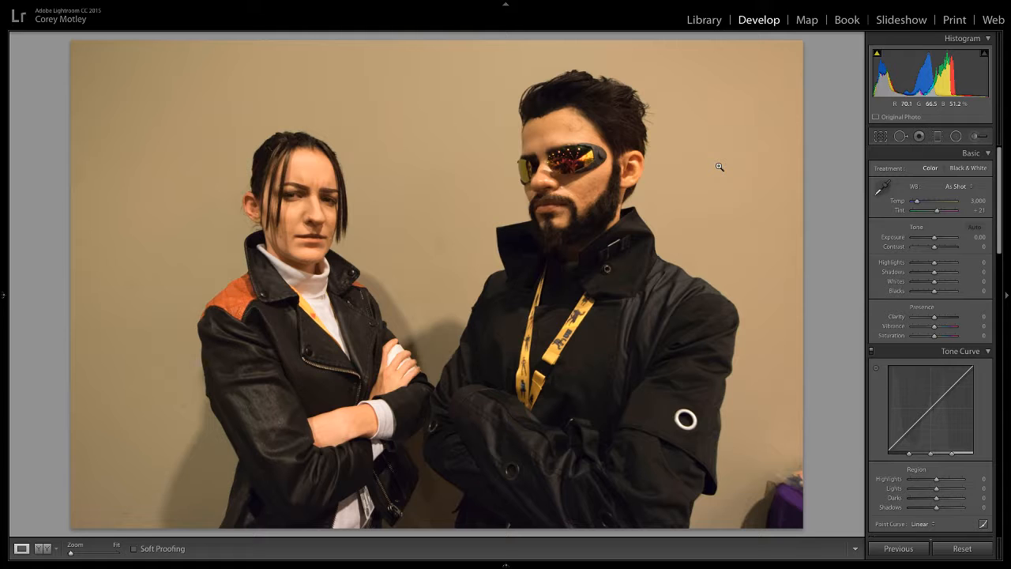
pyautogui.press('Right')
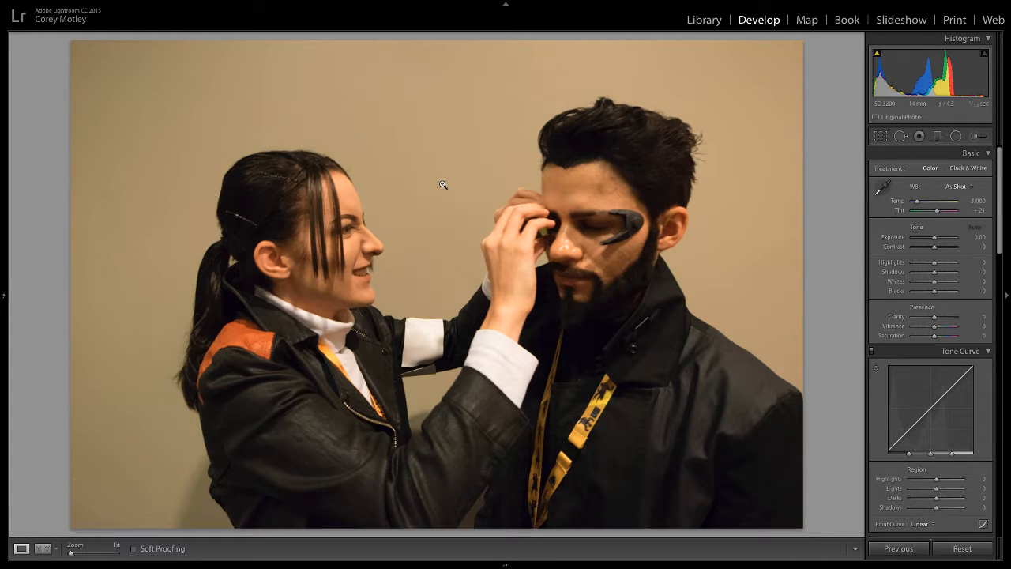
pyautogui.press('Right')
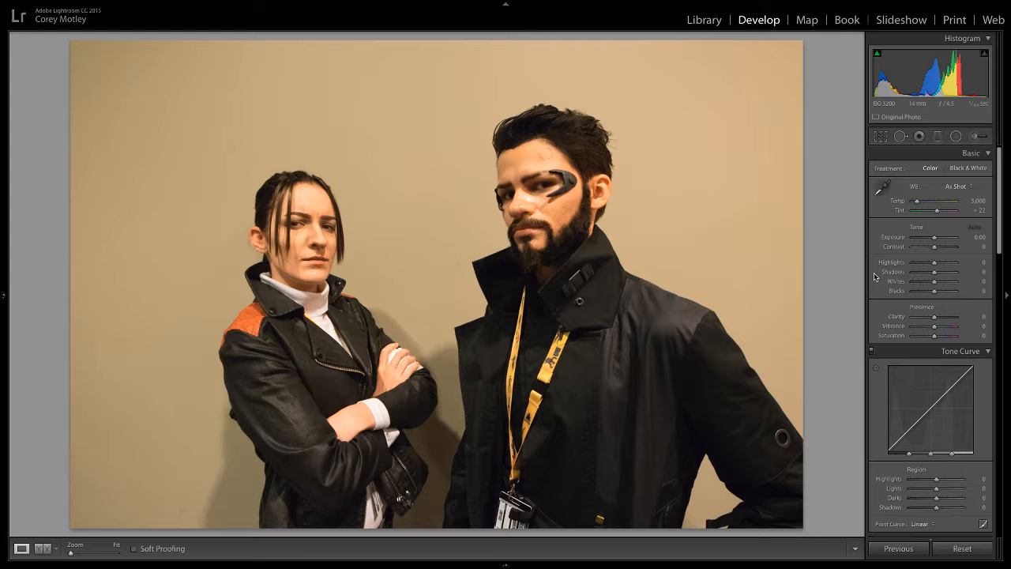
# Step: Set the Tone Curve's point curve to Medium Contrast for the cosplay duo photo
pyautogui.scroll(-1, 874, 276)
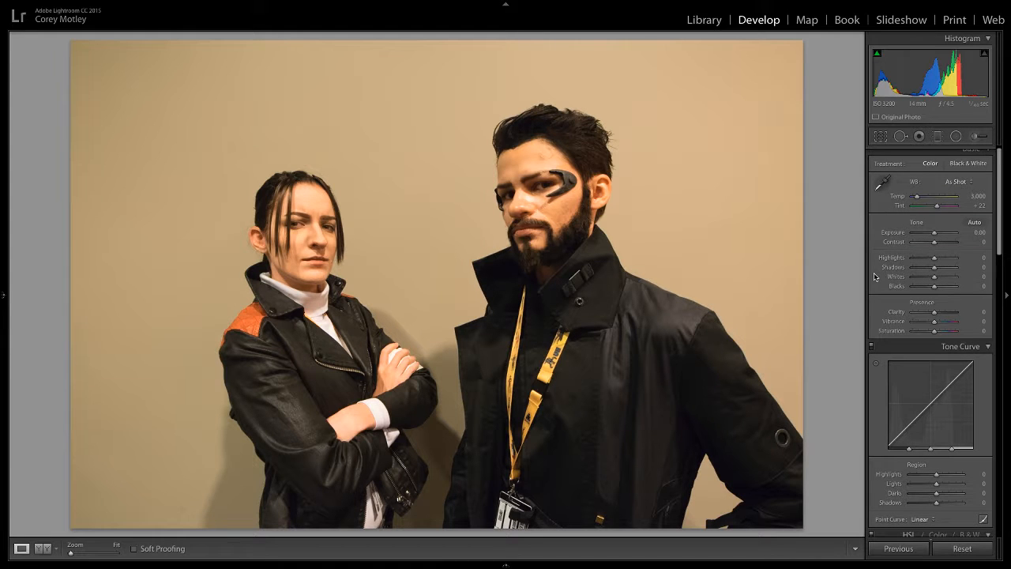
pyautogui.scroll(-5, 874, 277)
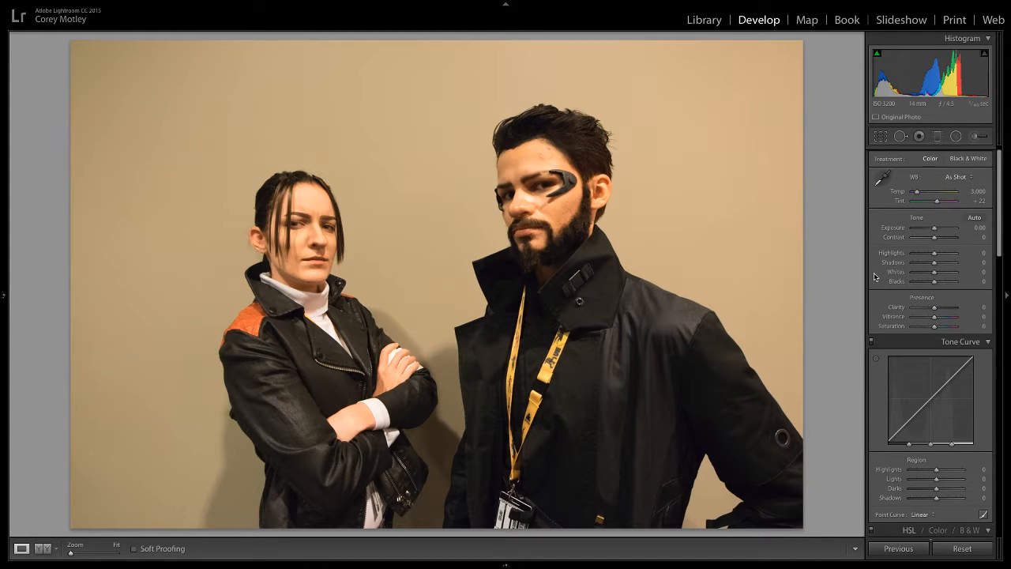
pyautogui.scroll(-4, 874, 273)
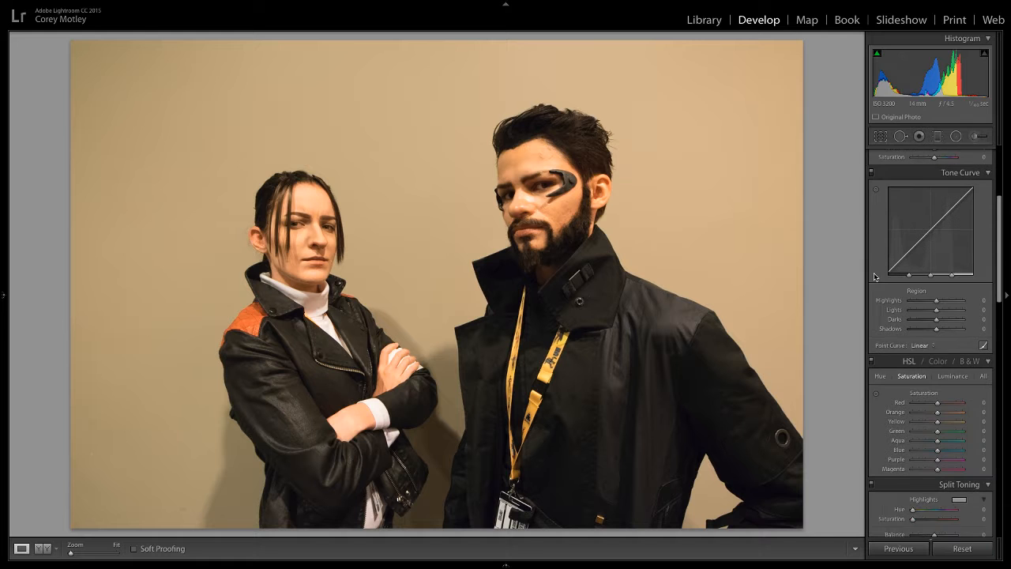
pyautogui.scroll(-1, 873, 272)
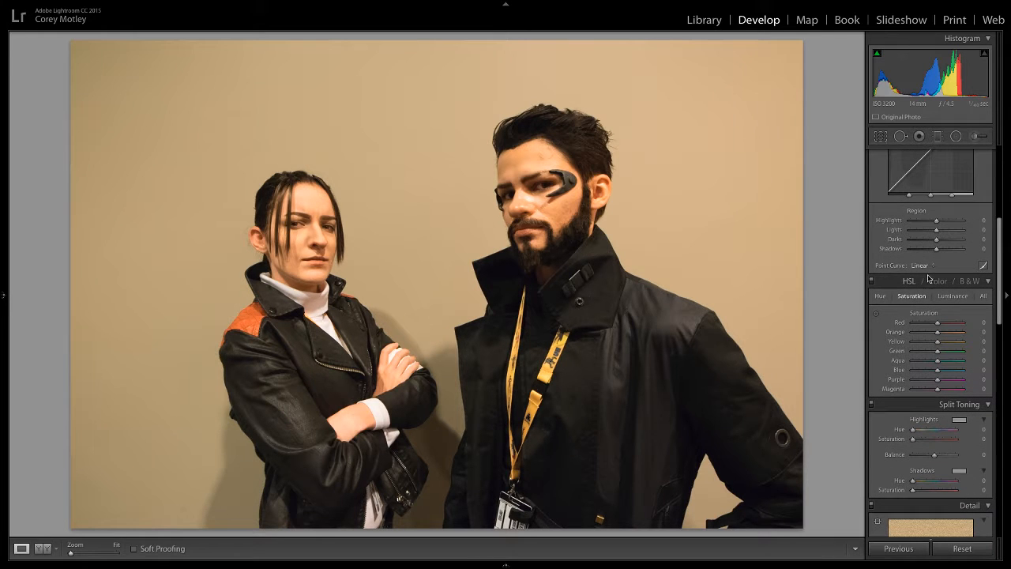
pyautogui.click(932, 266)
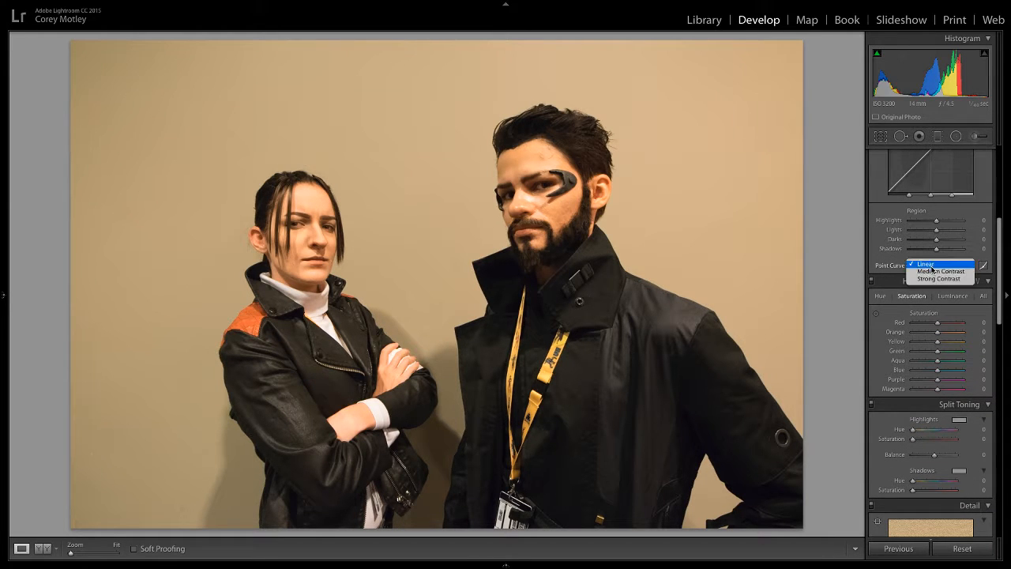
pyautogui.click(926, 273)
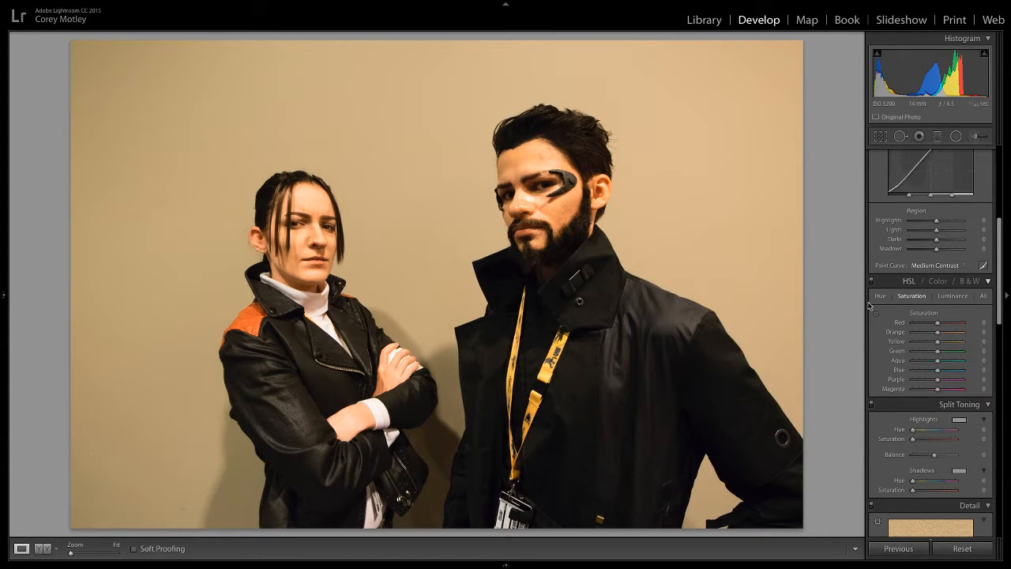
# Step: Raise the Dehaze amount in the Effects settings to +10 for the cosplay duo photo
pyautogui.scroll(-10, 871, 304)
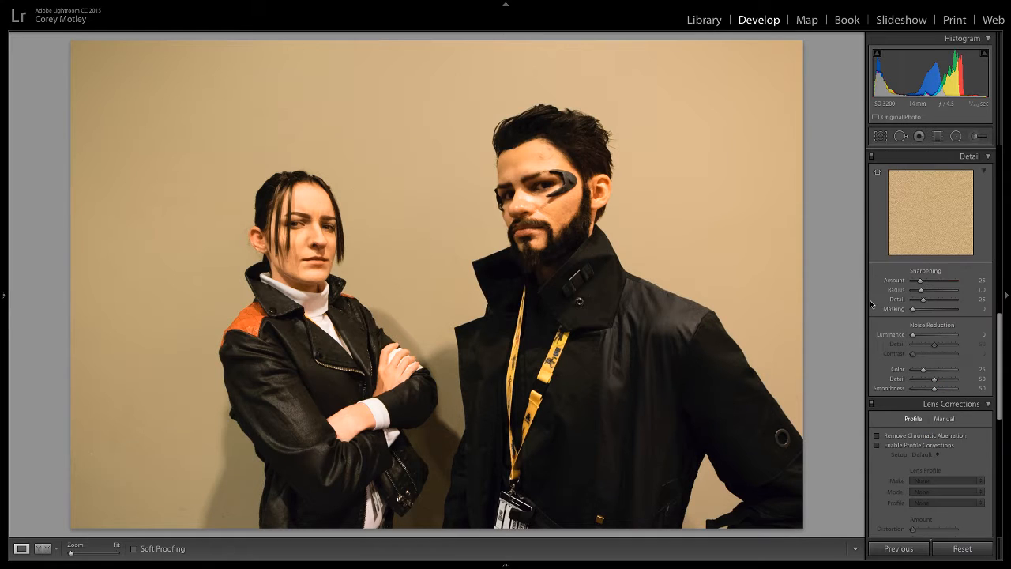
pyautogui.scroll(2, 872, 365)
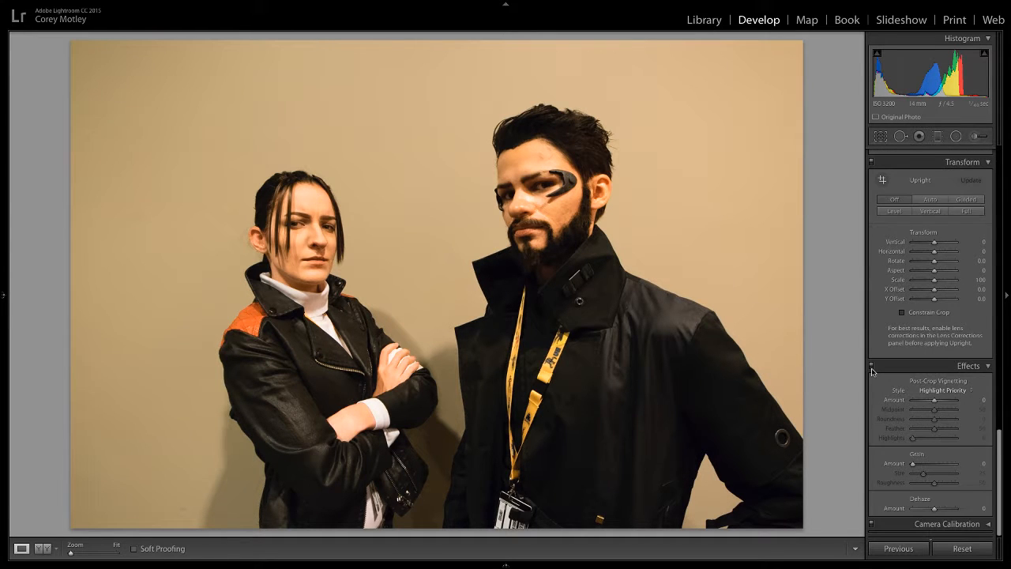
pyautogui.click(891, 511)
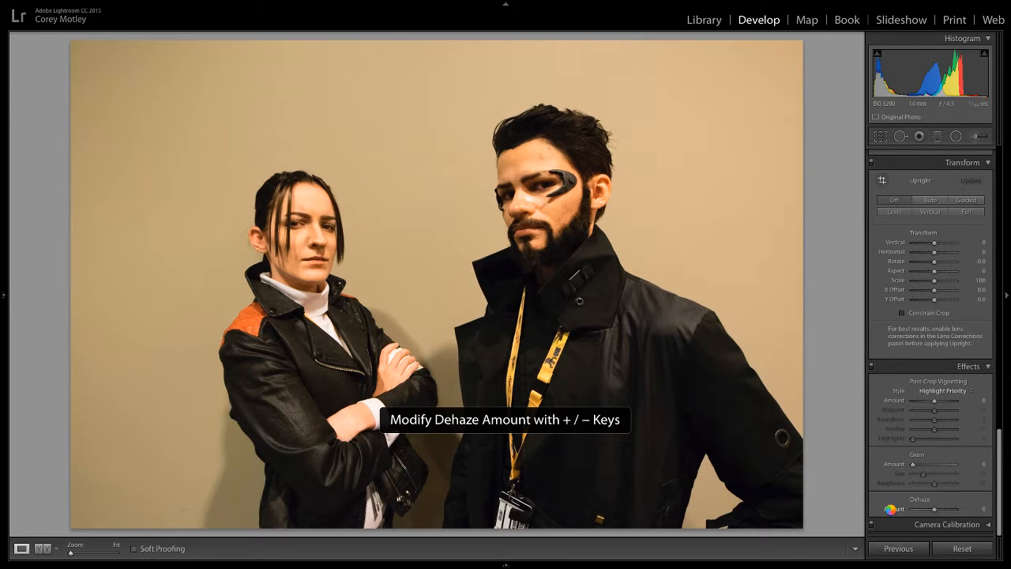
pyautogui.press('+')
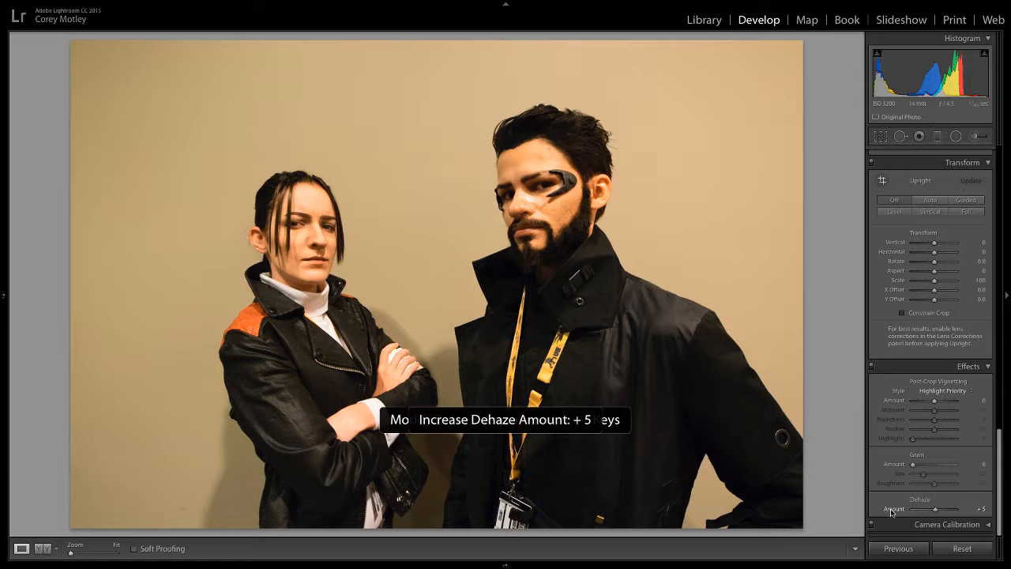
pyautogui.press('+')
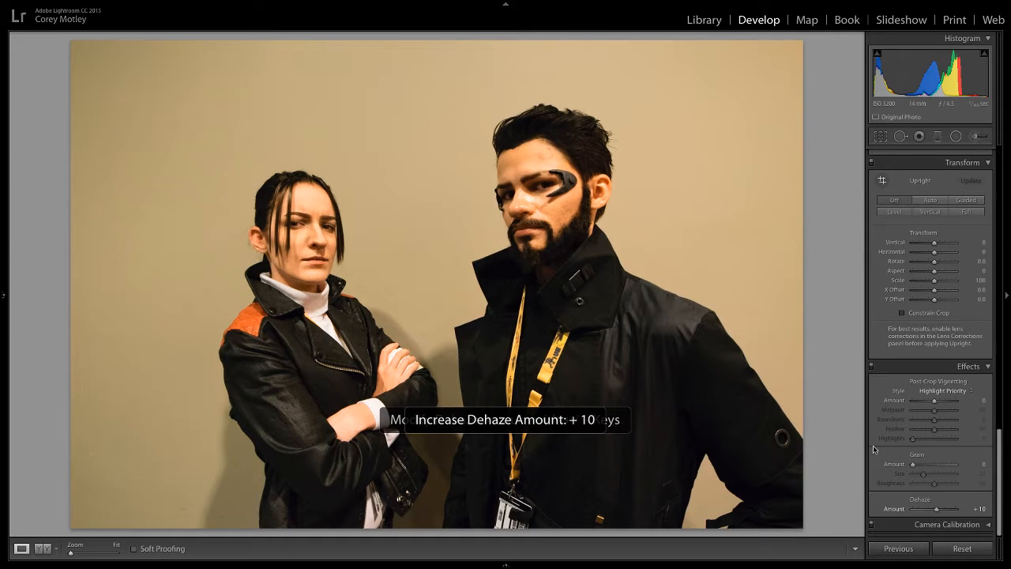
# Step: Review the Basic, Tone Curve and Dehaze settings applied to the cosplay duo photo
pyautogui.scroll(10, 874, 449)
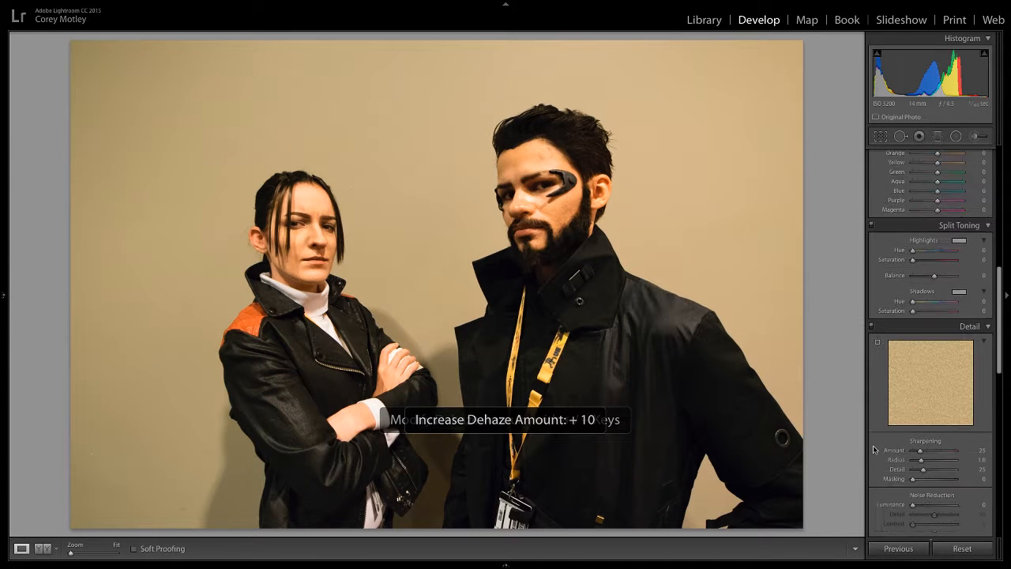
pyautogui.scroll(8, 874, 450)
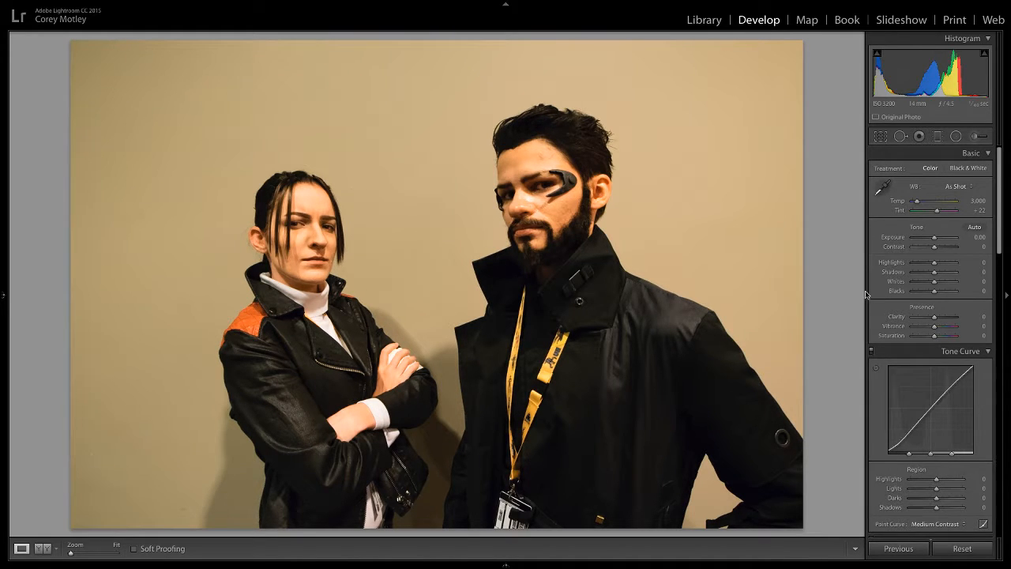
pyautogui.scroll(-3, 874, 309)
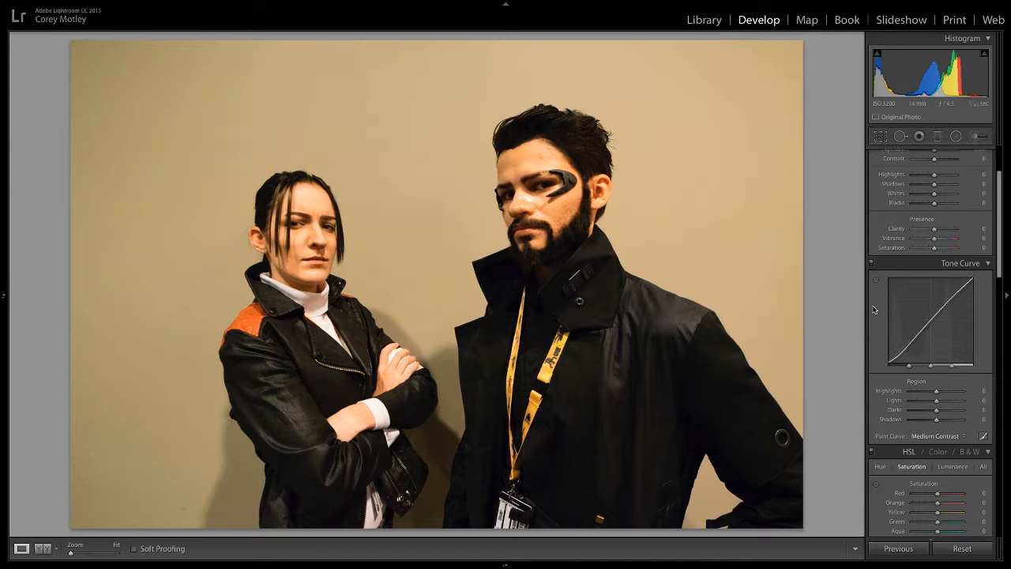
pyautogui.scroll(-3, 874, 309)
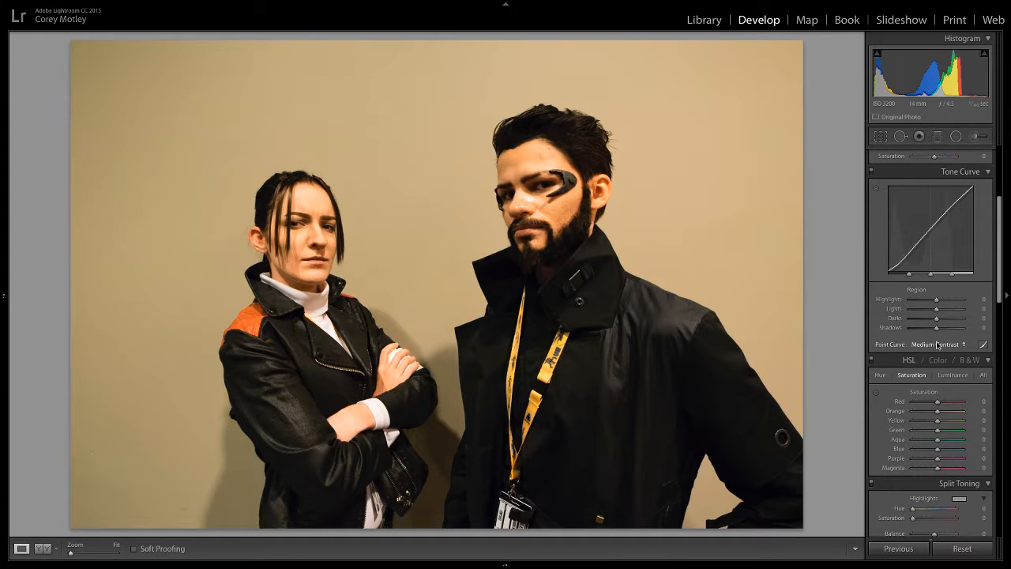
pyautogui.scroll(-15, 876, 315)
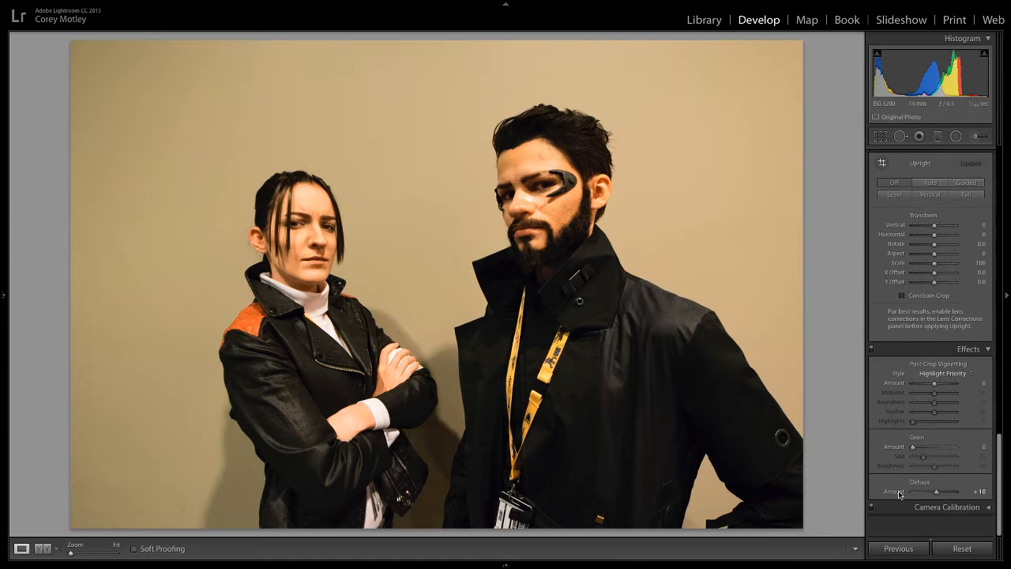
pyautogui.scroll(1, 889, 489)
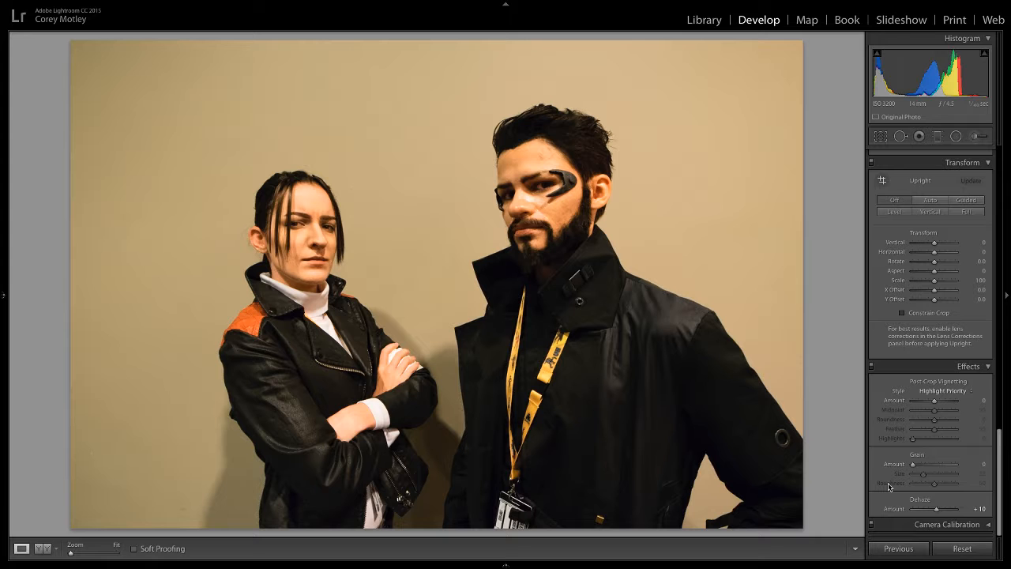
# Step: Enable profile corrections in Lens Corrections and choose Rokinon as the lens make
pyautogui.scroll(4, 875, 442)
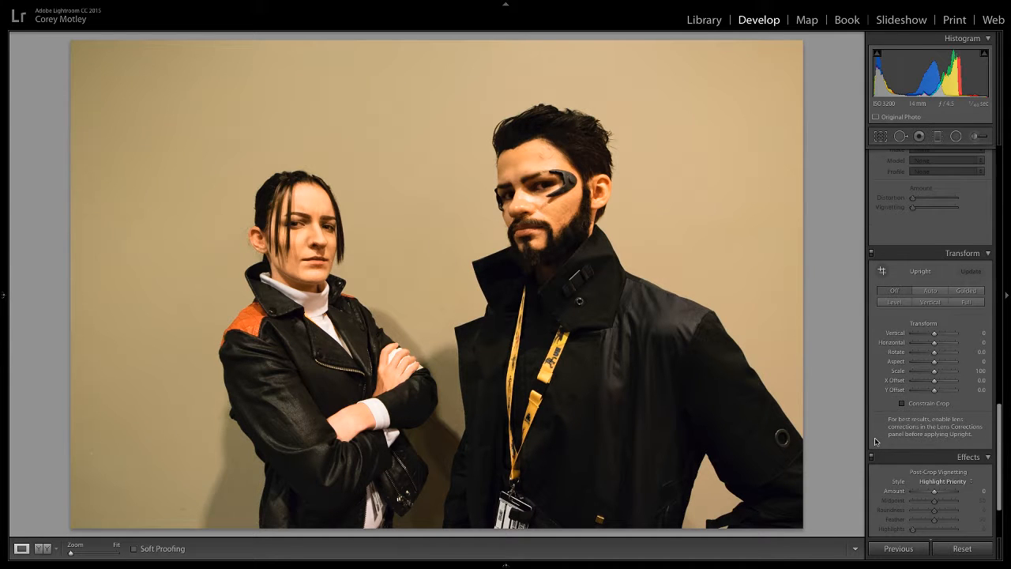
pyautogui.scroll(3, 875, 442)
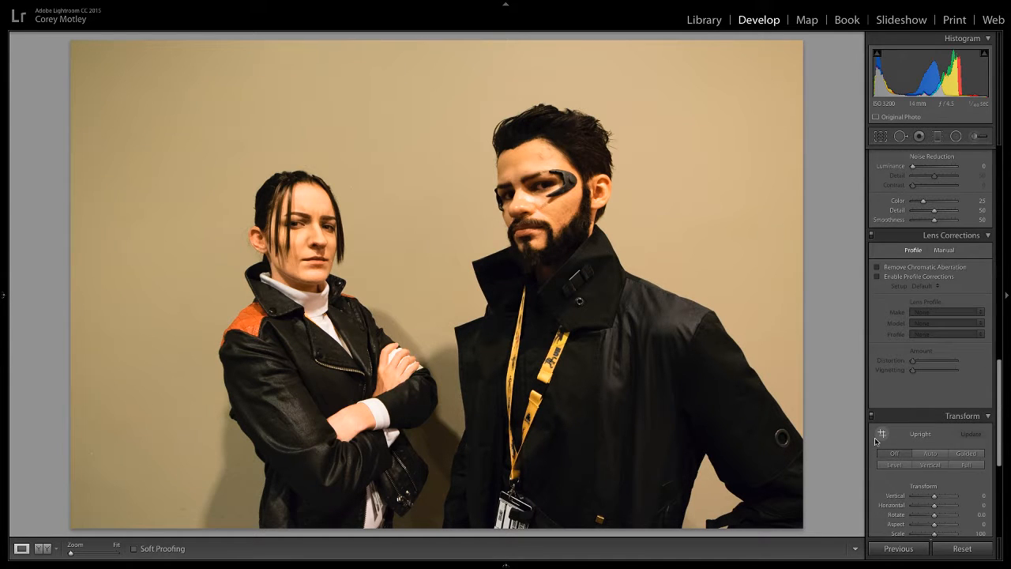
pyautogui.scroll(1, 876, 442)
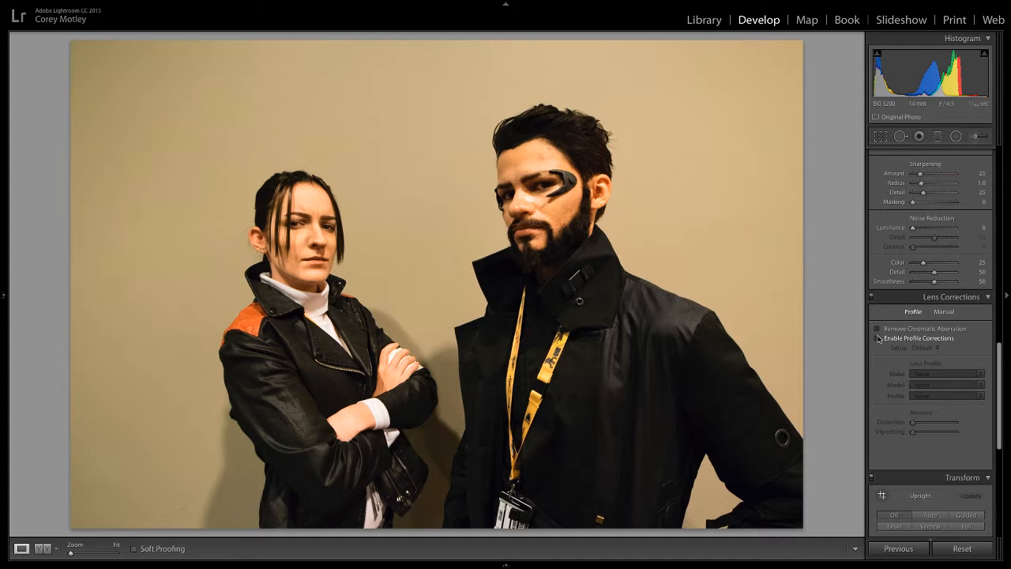
pyautogui.click(878, 338)
pyautogui.click(946, 374)
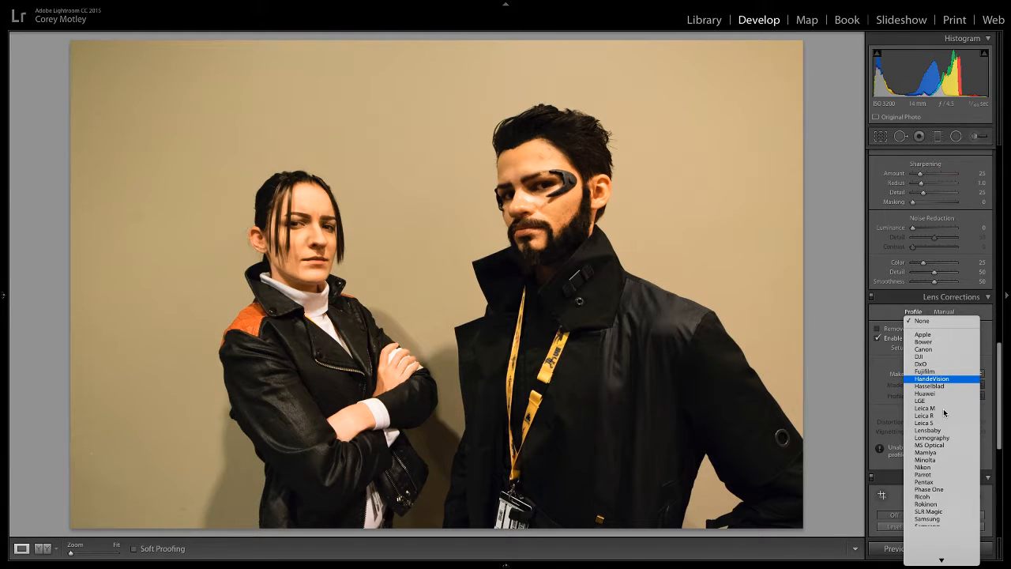
pyautogui.scroll(-3, 940, 430)
pyautogui.click(931, 448)
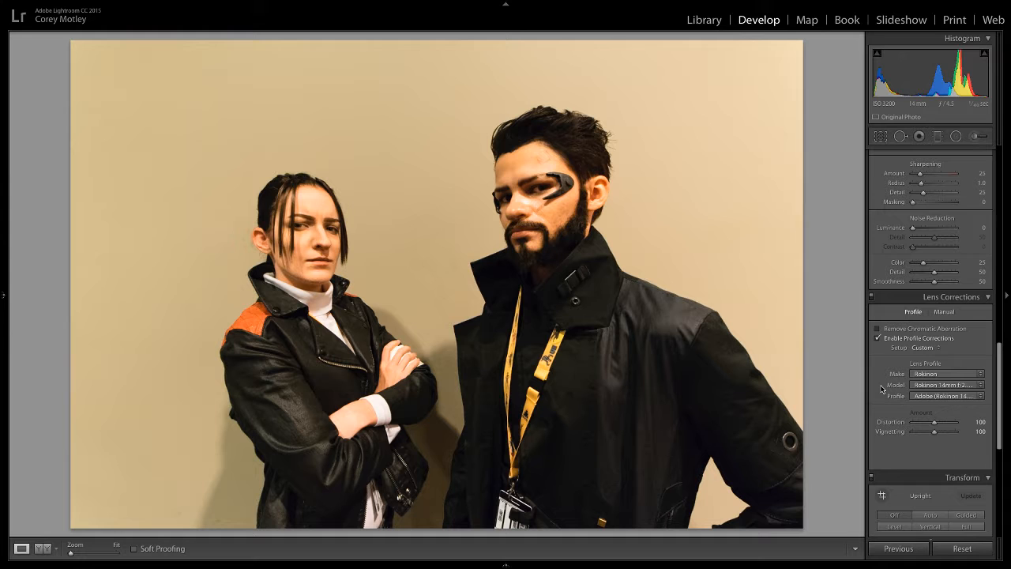
# Step: Compare the photo with and without the lens profile correction, leave it disabled, and show the manual lens correction settings
pyautogui.click(877, 338)
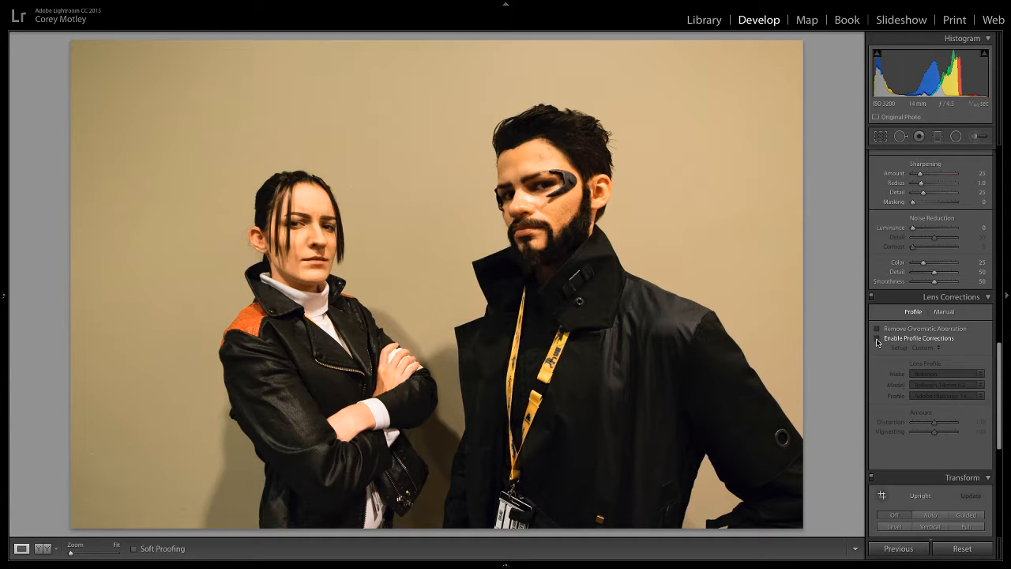
pyautogui.click(877, 341)
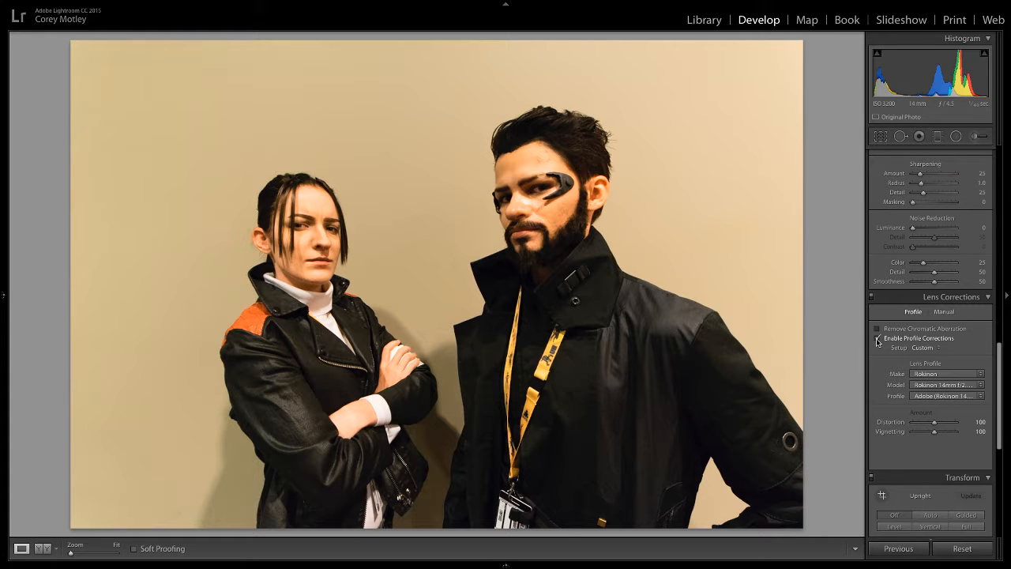
pyautogui.click(878, 339)
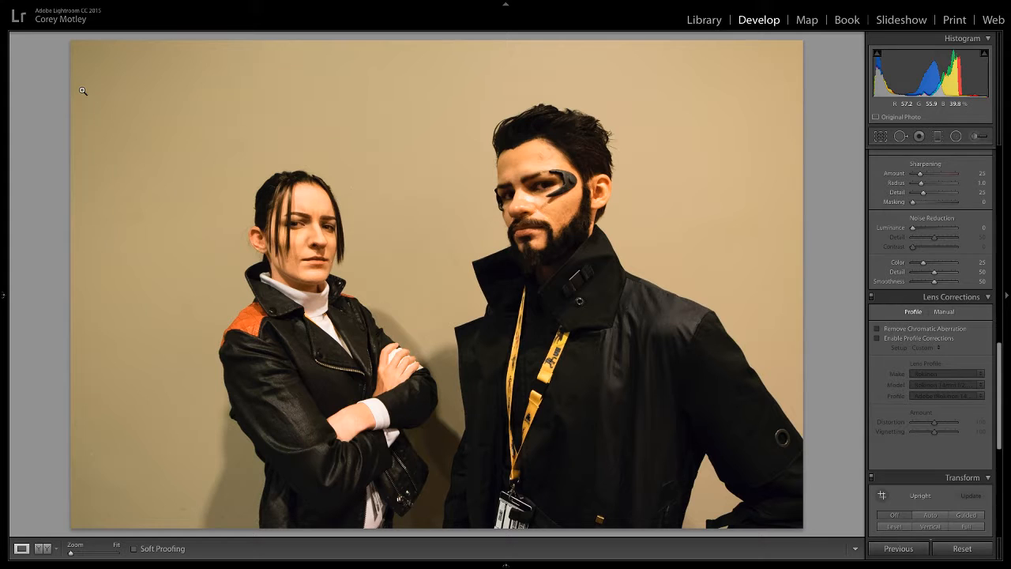
pyautogui.click(878, 339)
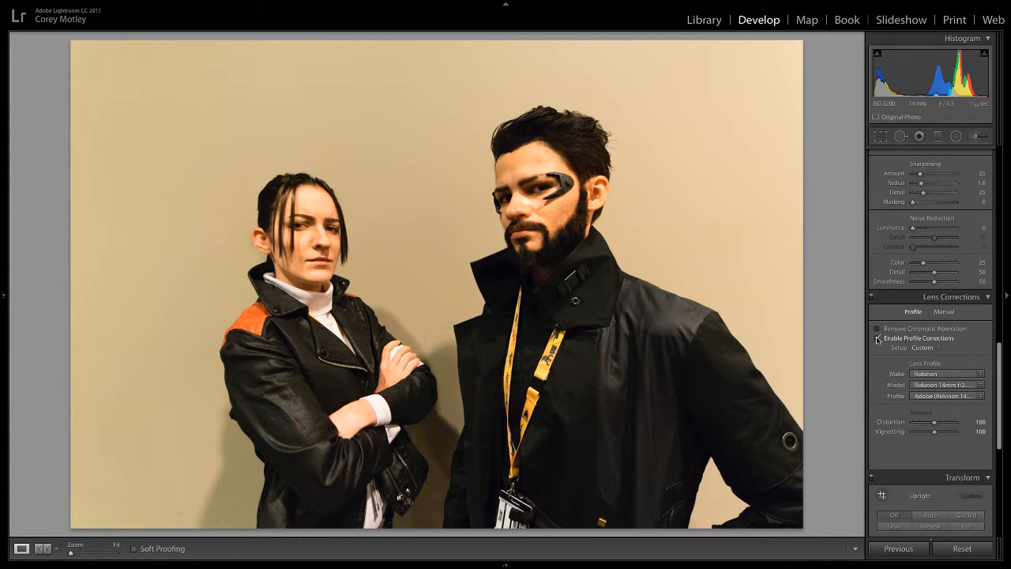
pyautogui.click(877, 339)
pyautogui.click(877, 340)
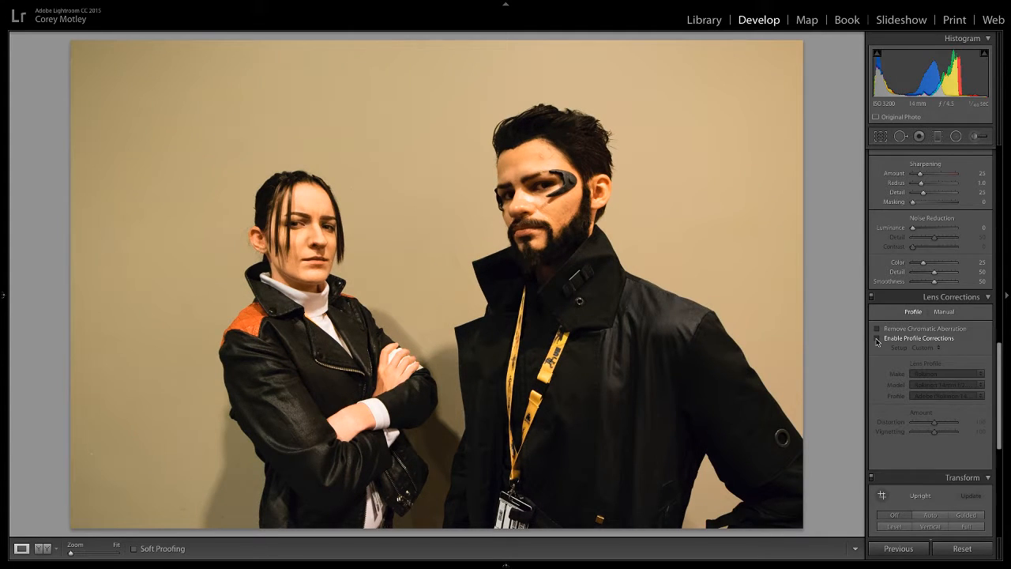
pyautogui.click(946, 313)
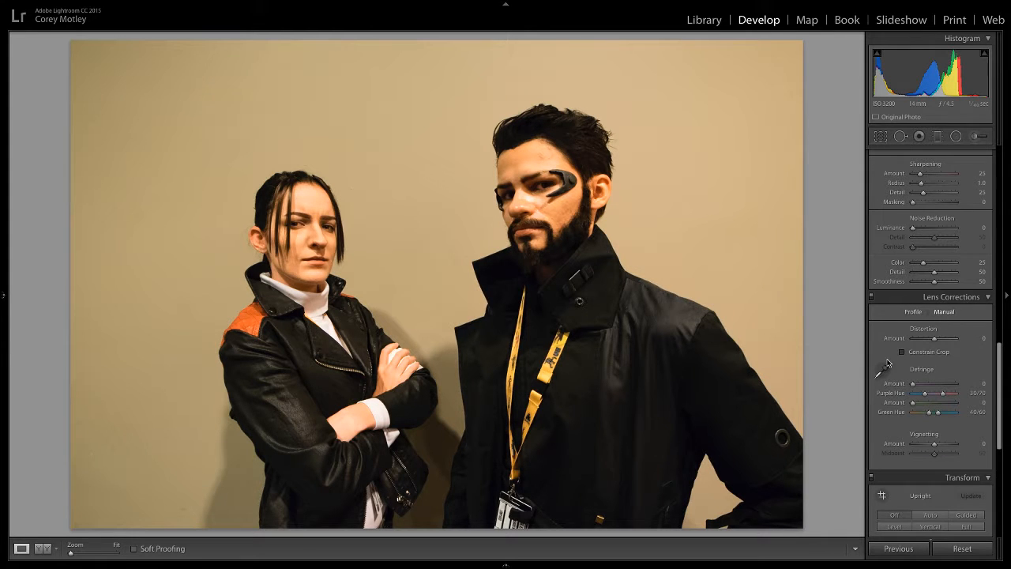
# Step: Cool the photo's white balance by lowering the temperature to 2,750
pyautogui.scroll(3, 879, 348)
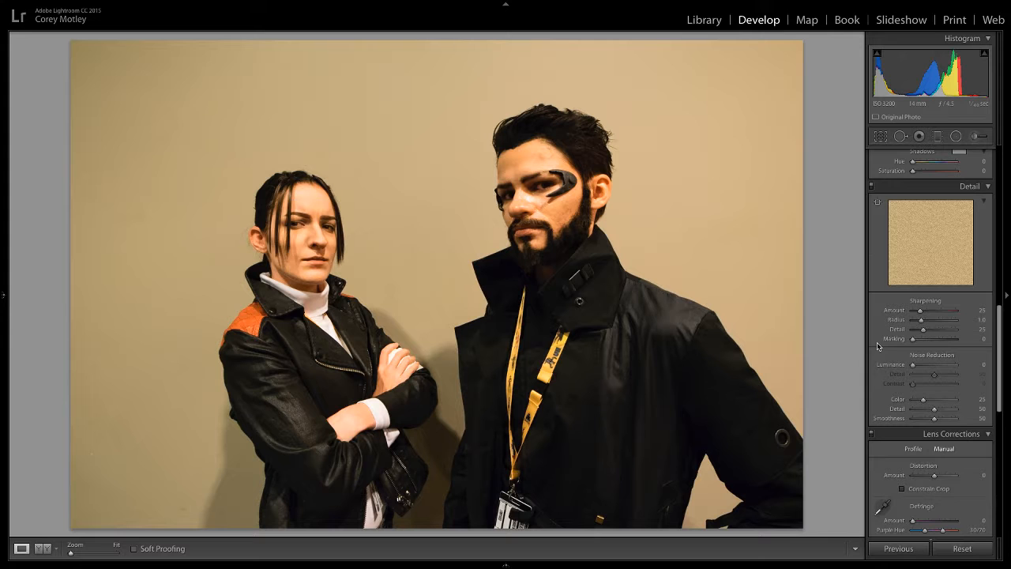
pyautogui.scroll(4, 878, 344)
pyautogui.scroll(5, 878, 340)
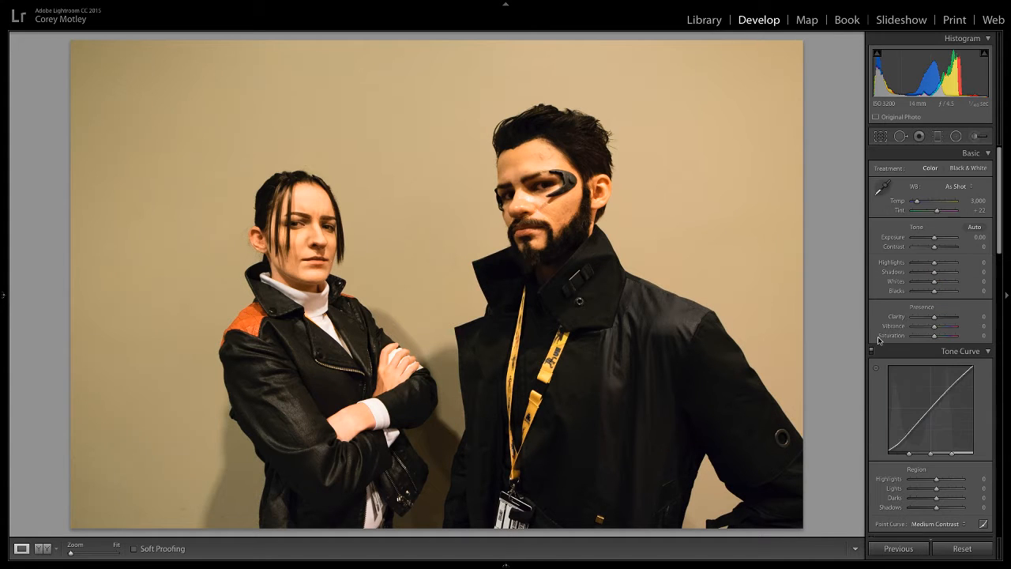
pyautogui.scroll(1, 879, 340)
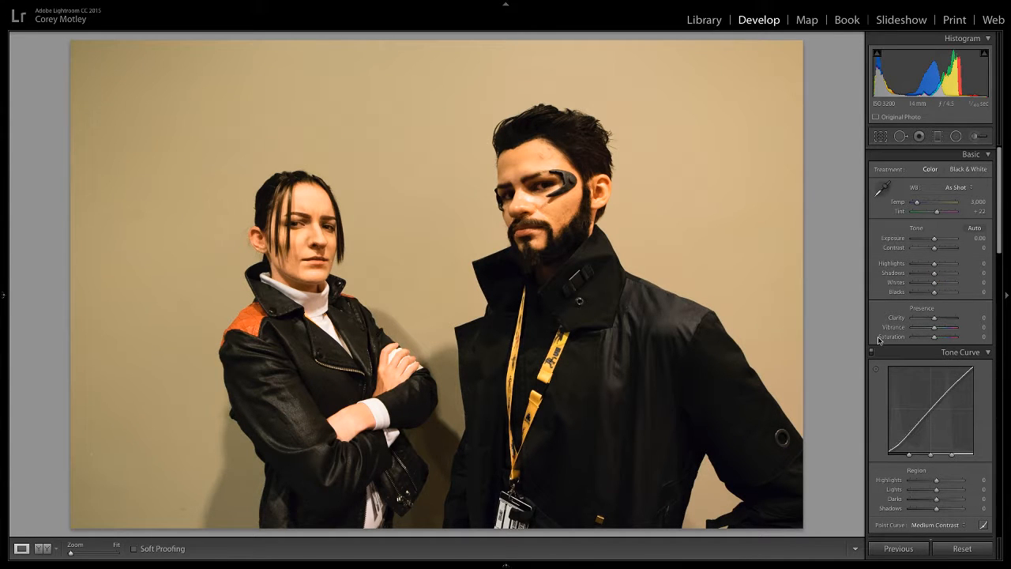
pyautogui.scroll(-1, 876, 267)
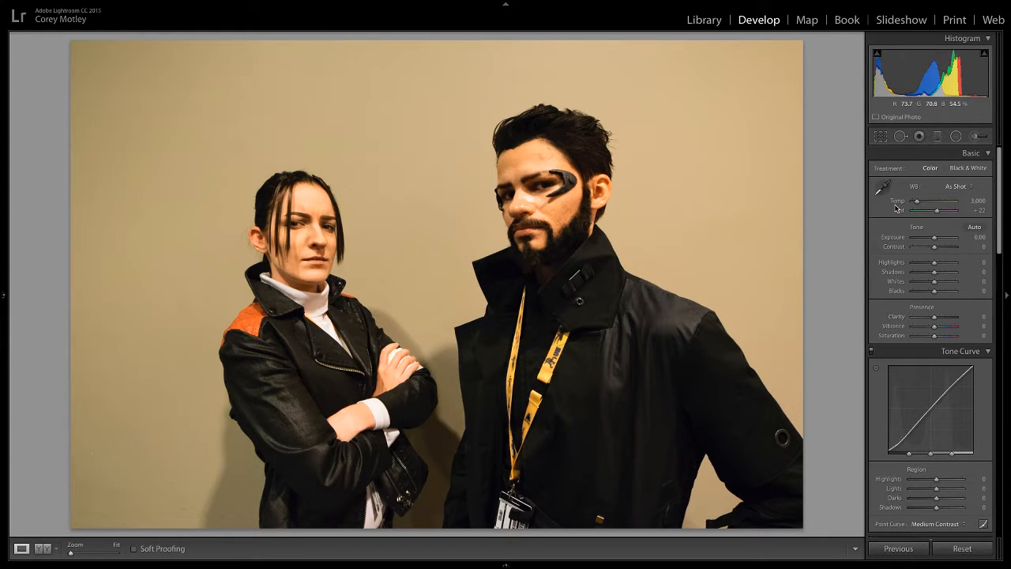
pyautogui.press('.')
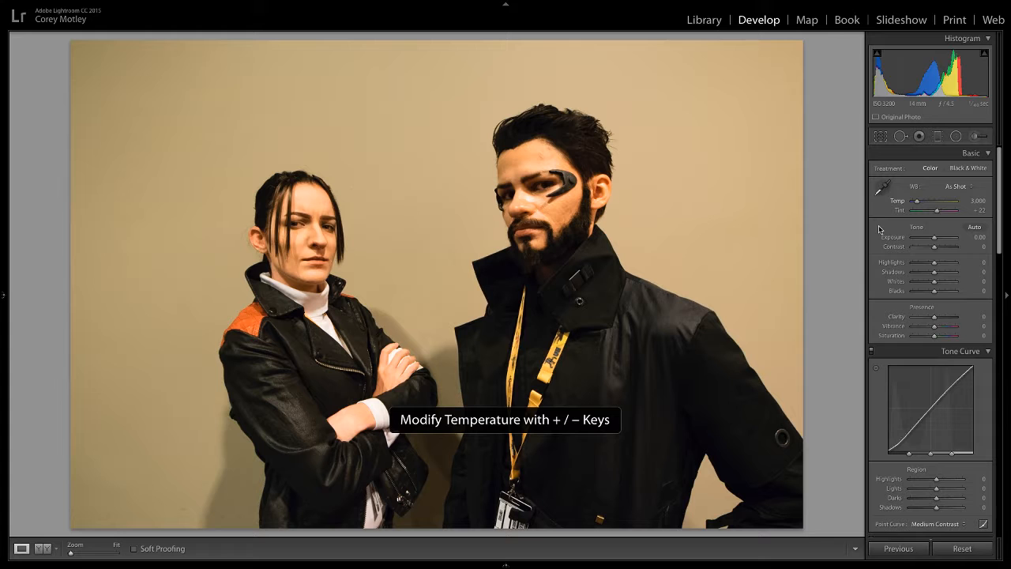
pyautogui.press('-')
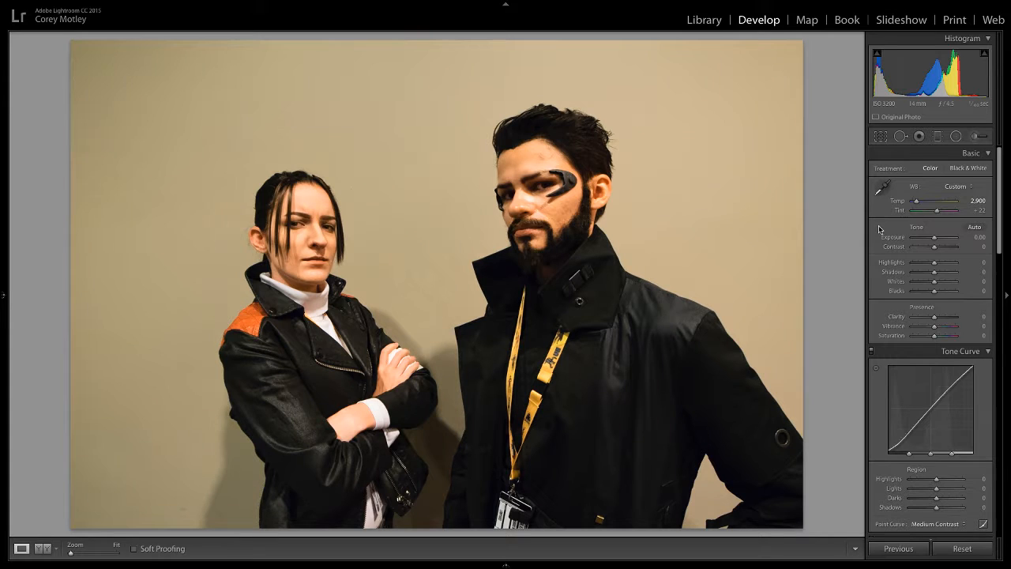
pyautogui.press('-')
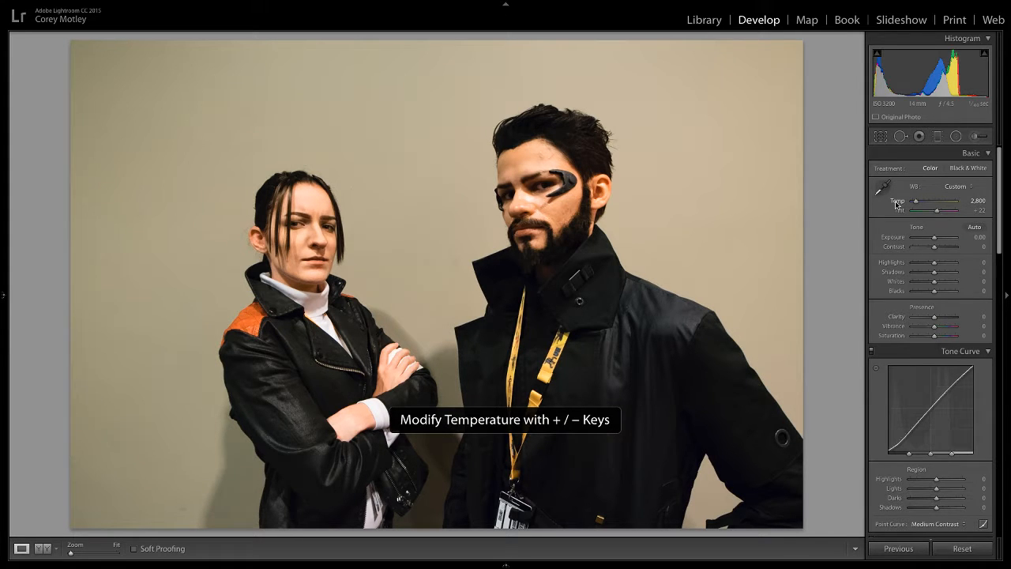
pyautogui.press('-')
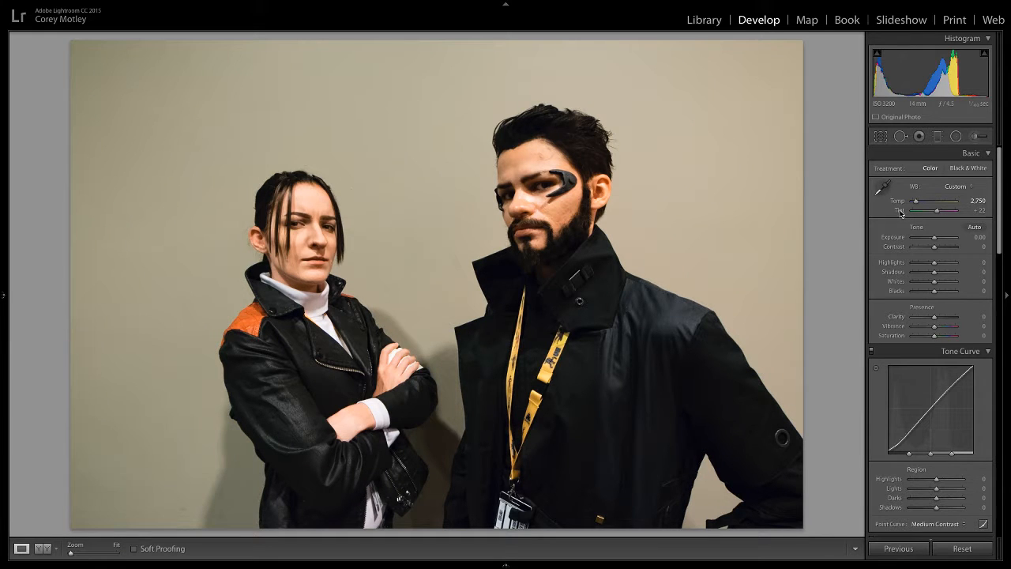
# Step: Raise the white balance tint to +27 and compare the edited photo with its Before version
pyautogui.press('.')
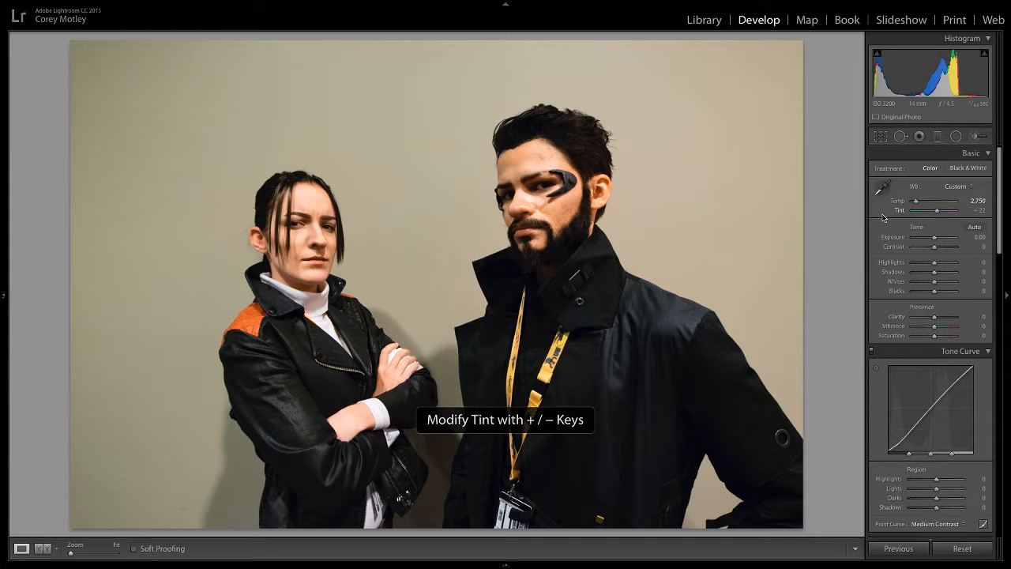
pyautogui.press('+')
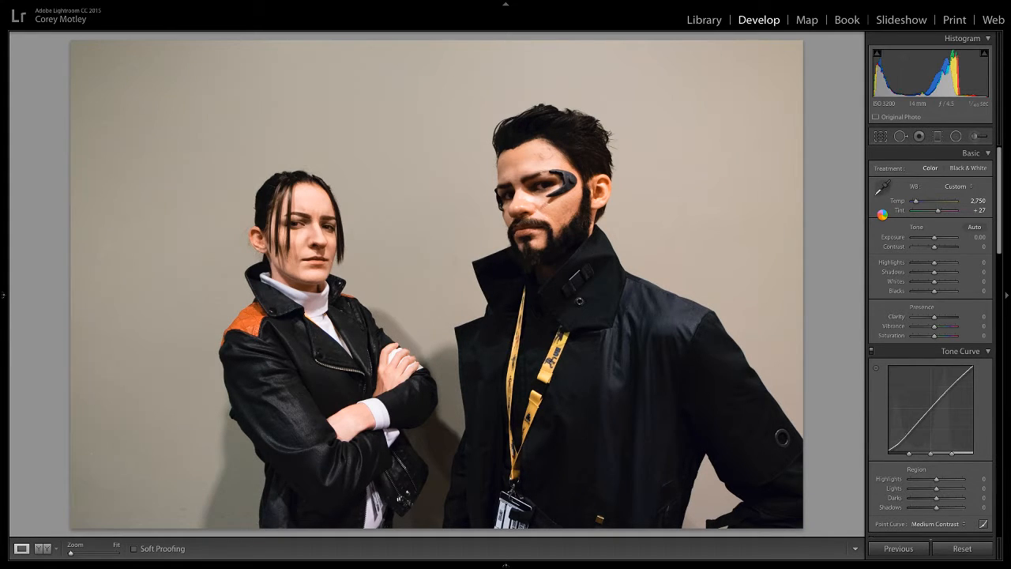
pyautogui.press('\\')
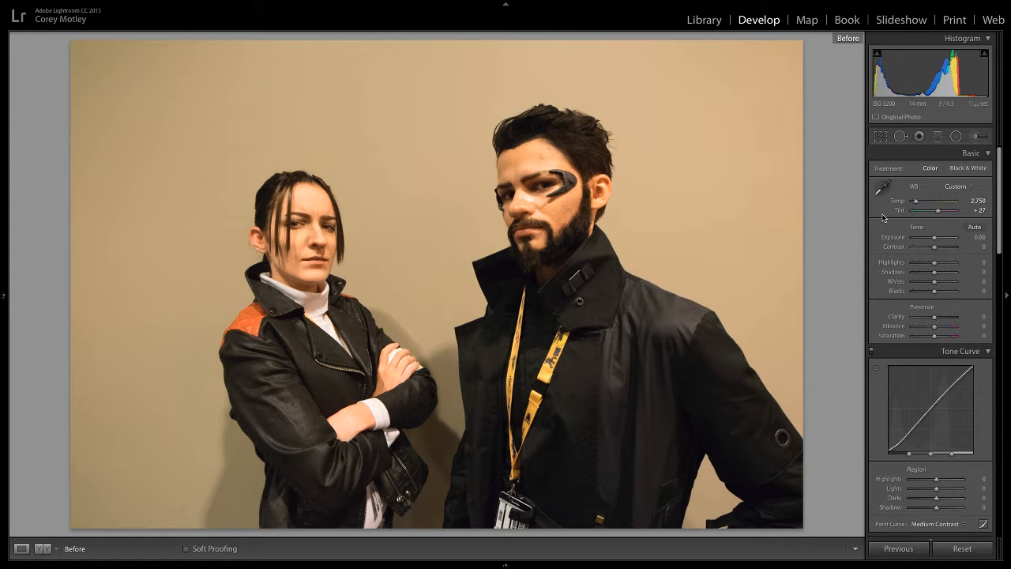
pyautogui.press('\\')
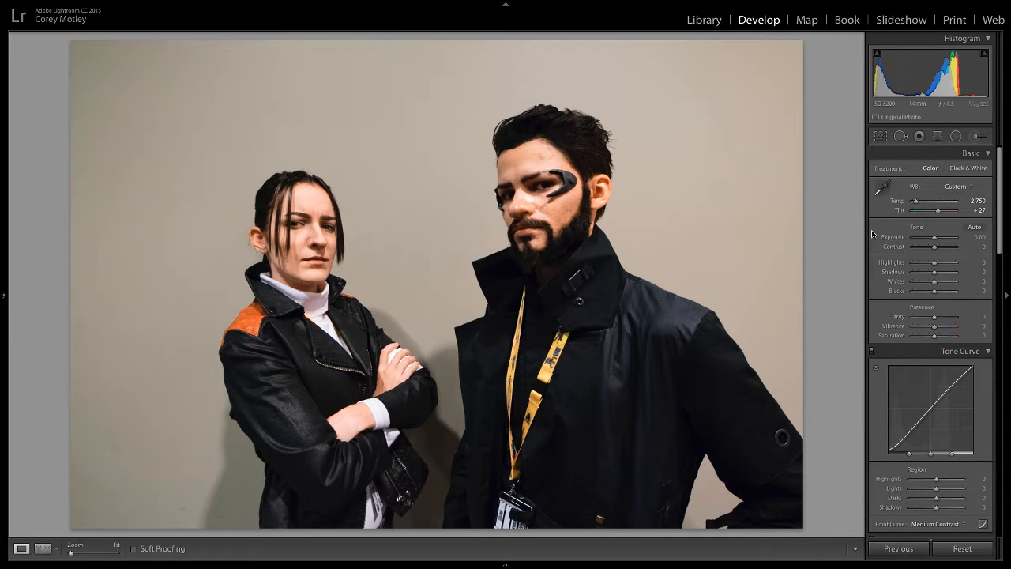
# Step: Raise the photo's exposure to +0.10 and lower the highlights to −41
pyautogui.scroll(-3, 872, 234)
pyautogui.scroll(-4, 872, 234)
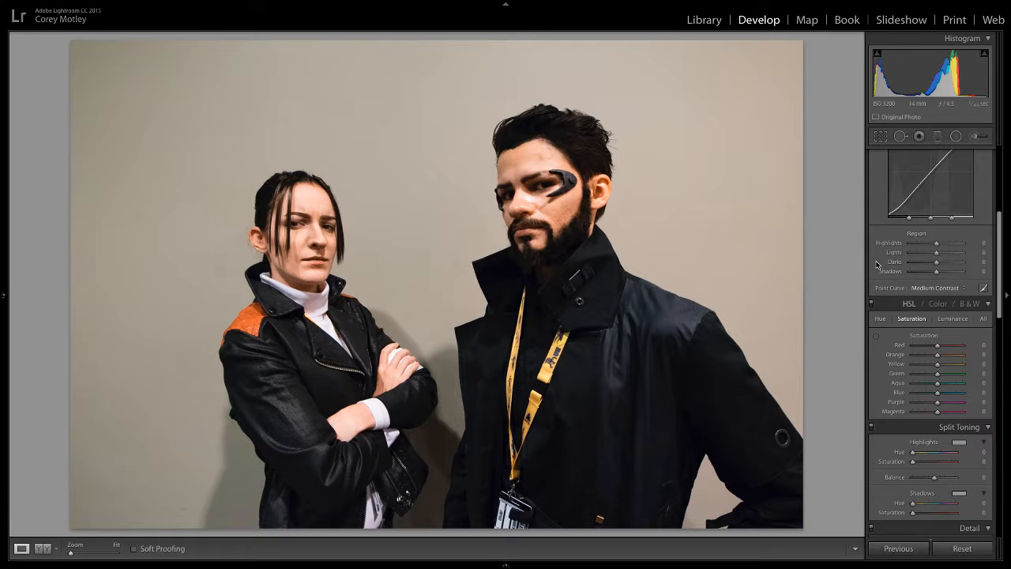
pyautogui.scroll(6, 877, 264)
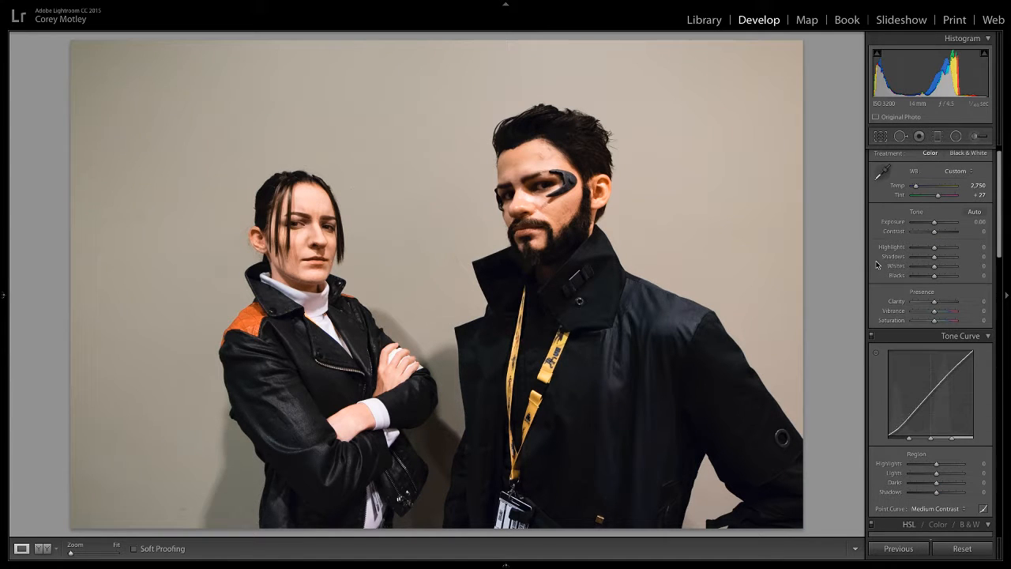
pyautogui.scroll(1, 877, 266)
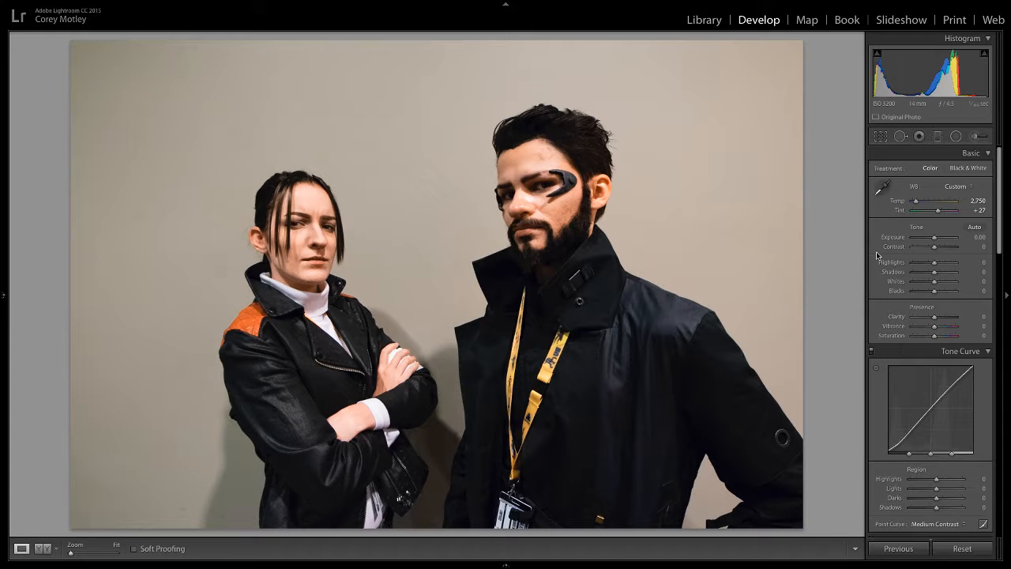
pyautogui.press('.')
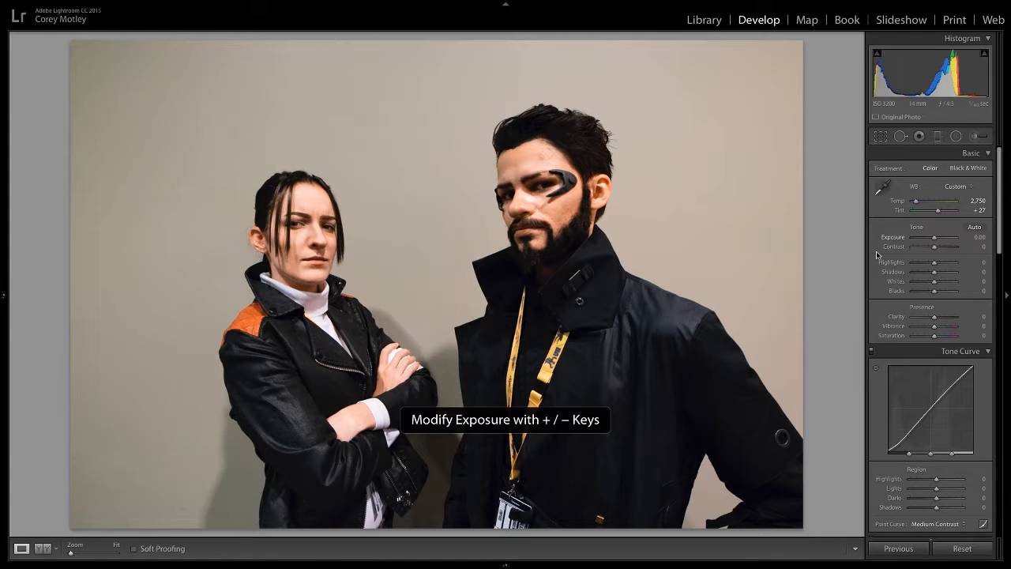
pyautogui.press('+')
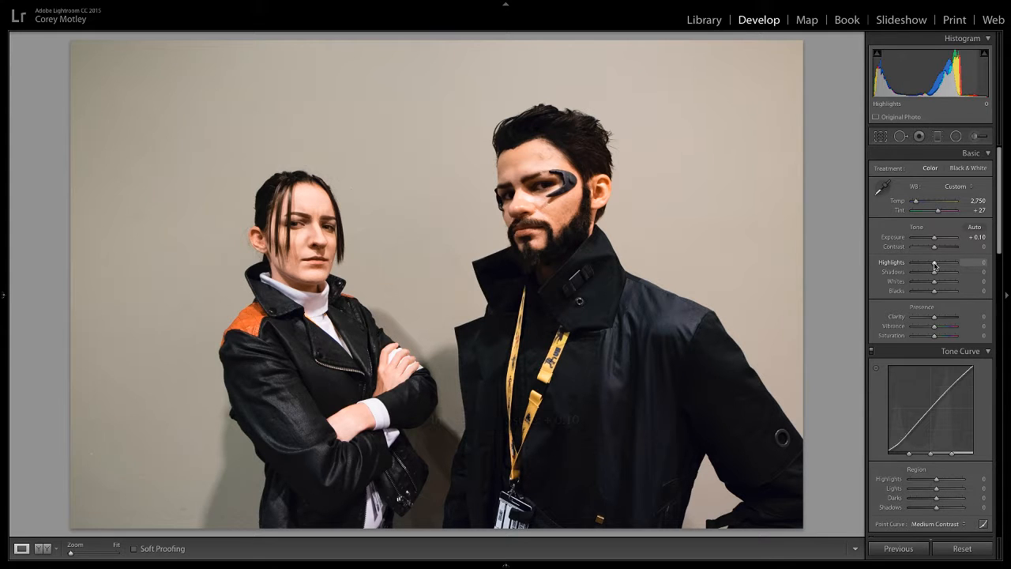
pyautogui.moveTo(935, 266); pyautogui.dragTo(926, 268)
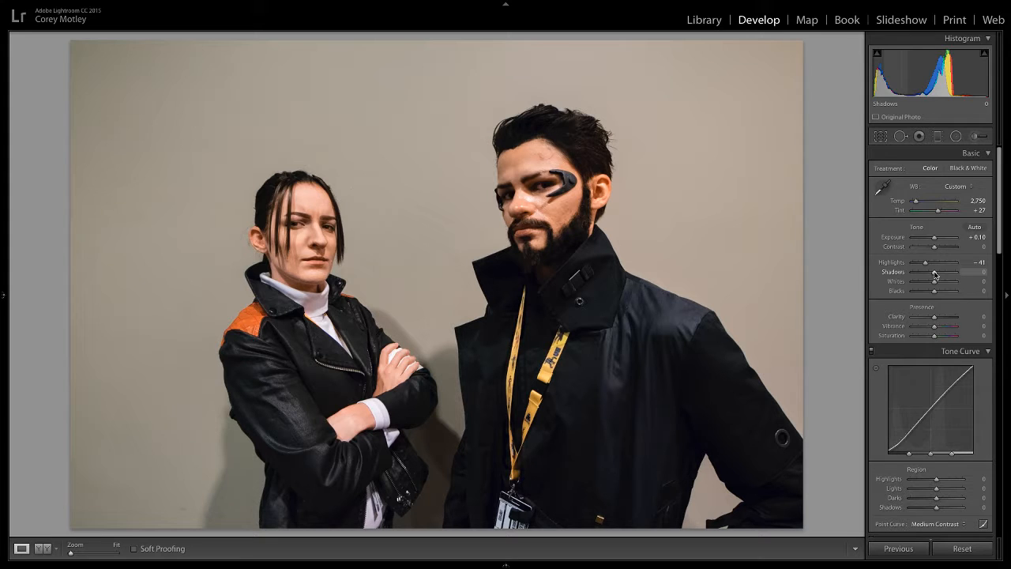
# Step: Lift the photo's shadows to +45 to bring out detail in the dark jackets
pyautogui.moveTo(936, 274); pyautogui.dragTo(938, 274)
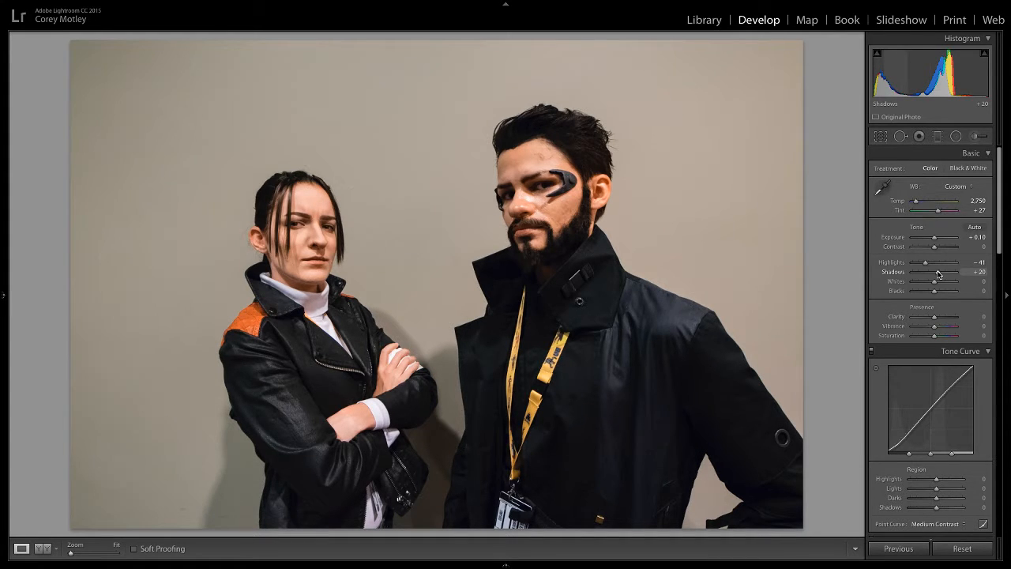
pyautogui.moveTo(939, 274); pyautogui.dragTo(941, 274)
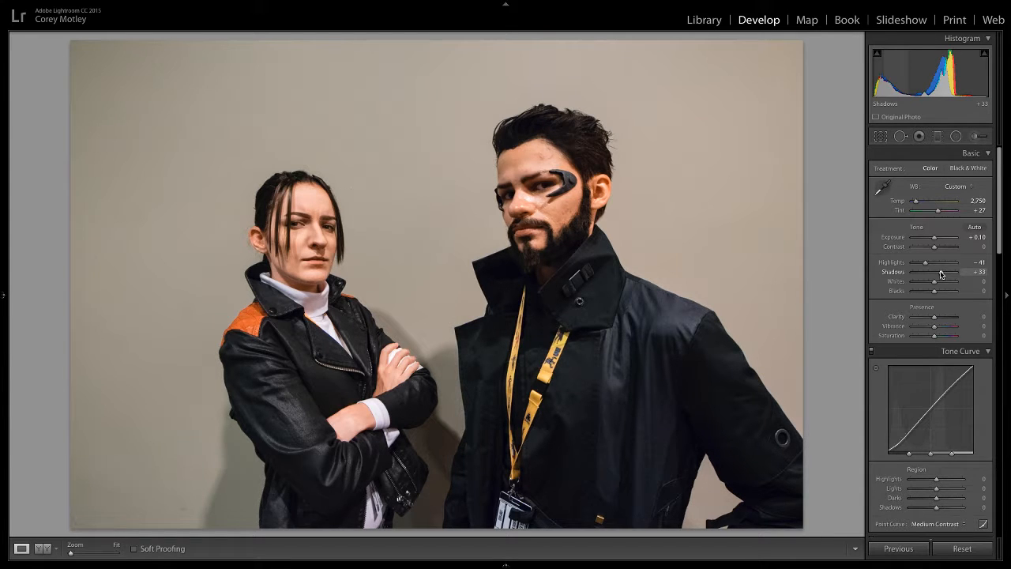
pyautogui.moveTo(940, 274); pyautogui.dragTo(945, 275)
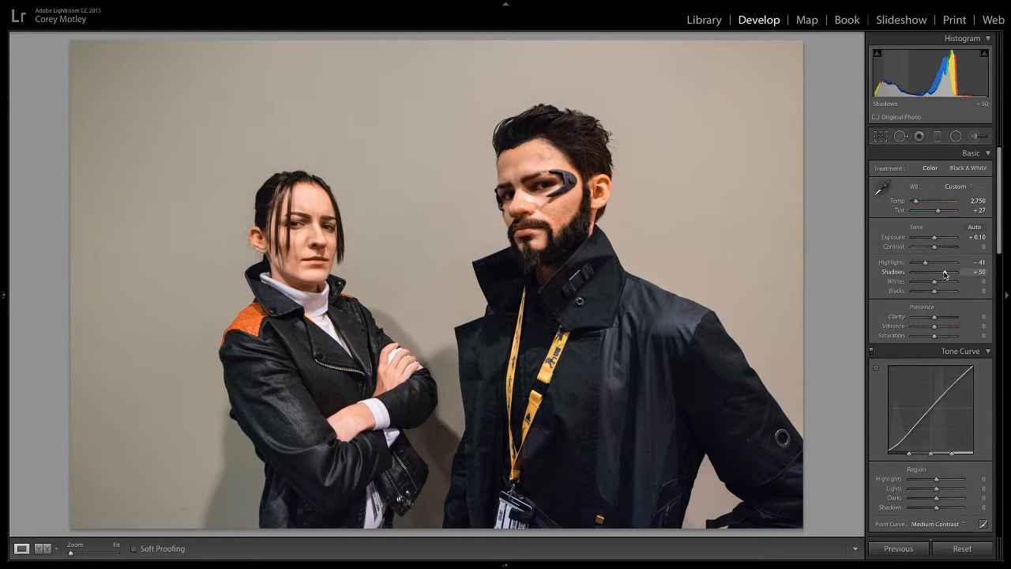
pyautogui.click(889, 273)
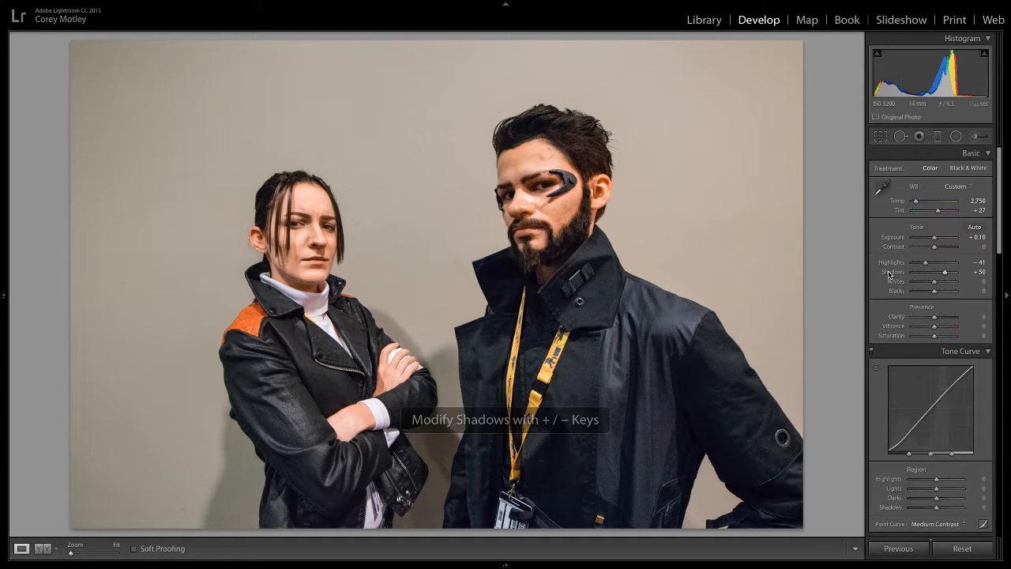
pyautogui.press('-')
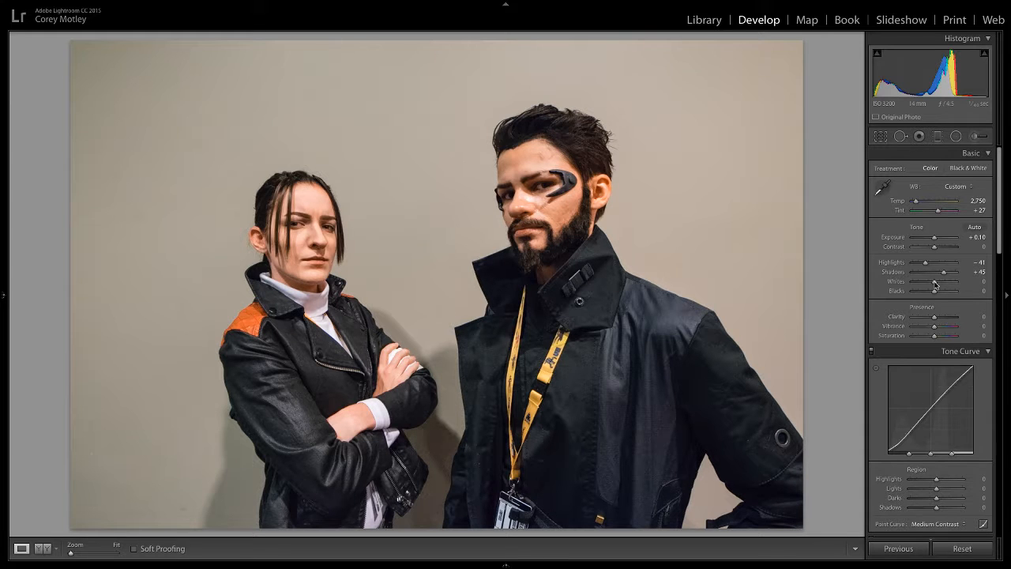
# Step: Set the whites to +11 while checking the highlight clipping preview
pyautogui.press('alt')
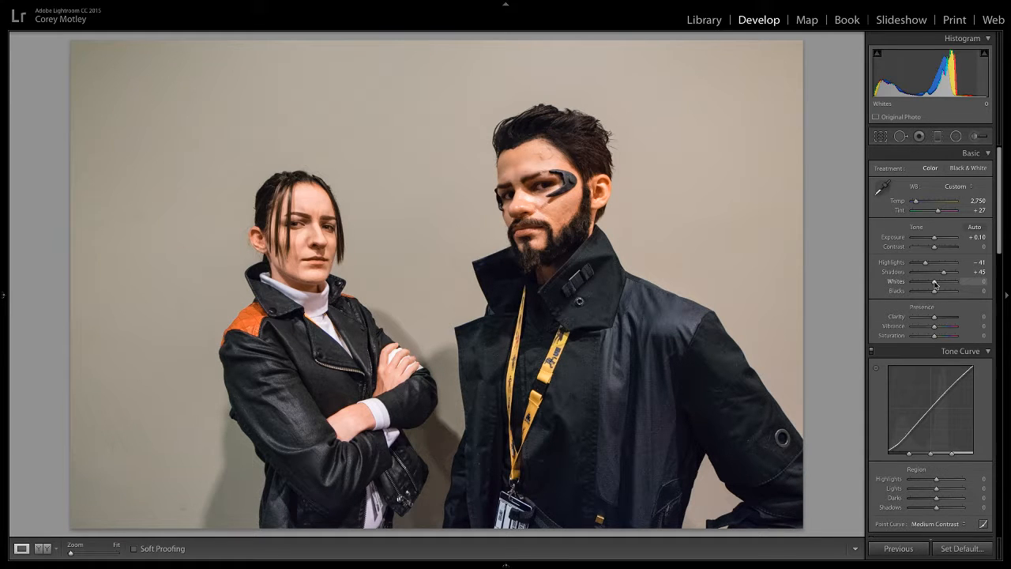
pyautogui.keyDown('alt'); pyautogui.click(936, 283); pyautogui.keyUp('alt')
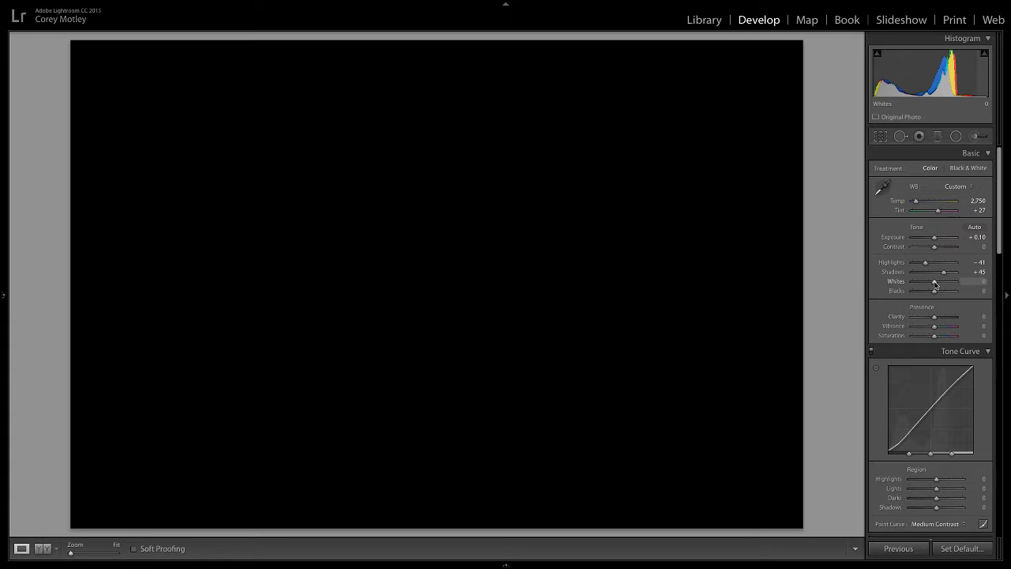
pyautogui.moveTo(936, 283); pyautogui.dragTo(939, 285)
pyautogui.moveTo(938, 285); pyautogui.dragTo(937, 285)
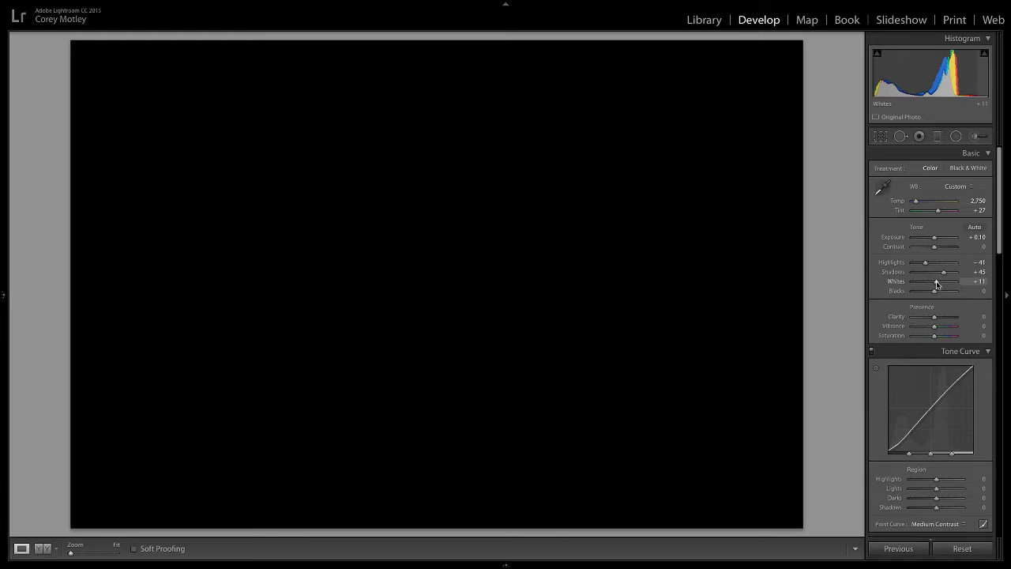
pyautogui.moveTo(937, 284); pyautogui.dragTo(937, 284)
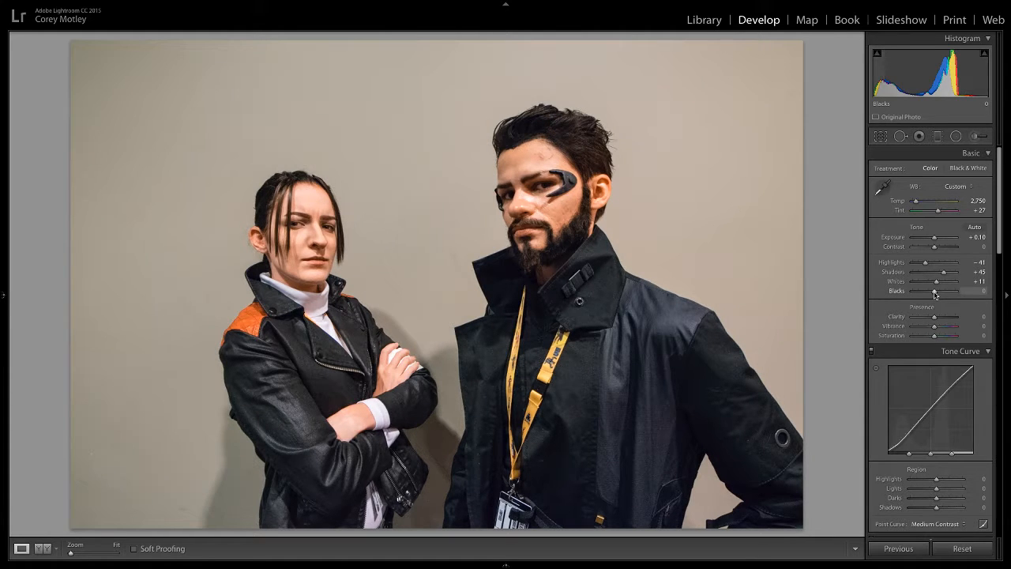
# Step: Lower the blacks to −18 using the shadow clipping preview, and compare the edited photo with its Before version
pyautogui.press('alt')
pyautogui.keyDown('alt'); pyautogui.click(935, 294); pyautogui.keyUp('alt')
pyautogui.moveTo(935, 294); pyautogui.dragTo(931, 294)
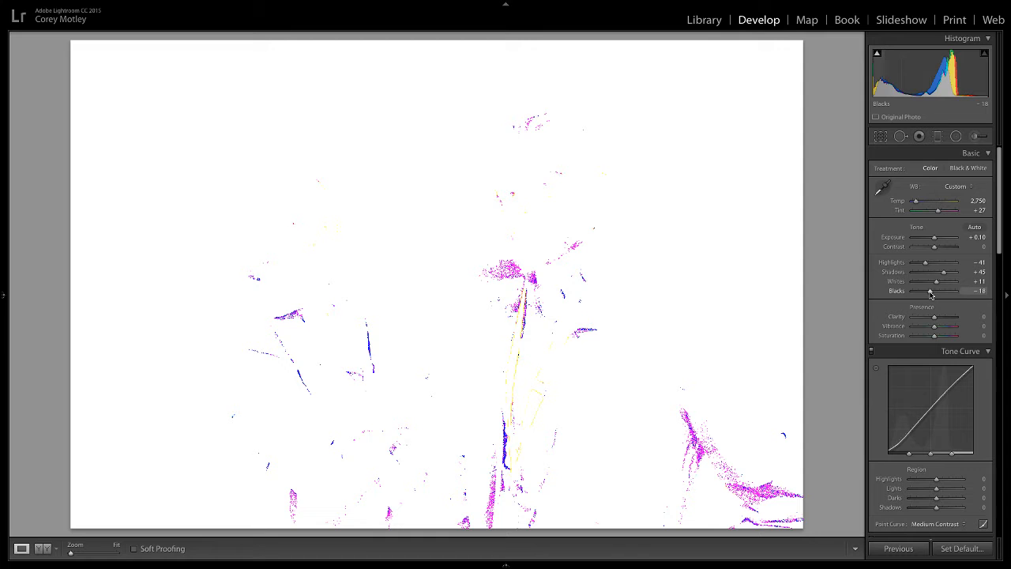
pyautogui.press('alt')
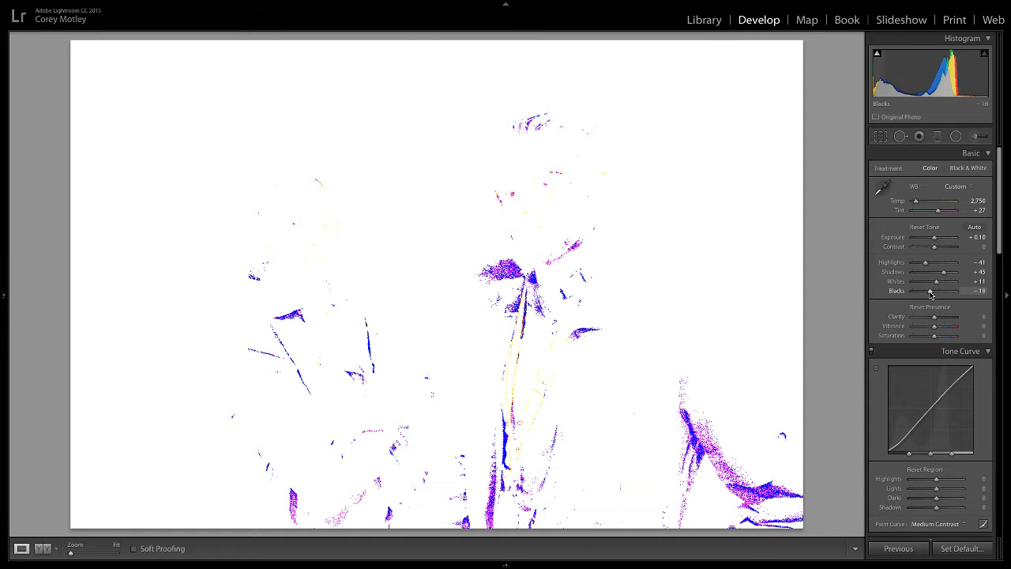
pyautogui.moveTo(930, 294); pyautogui.dragTo(931, 294)
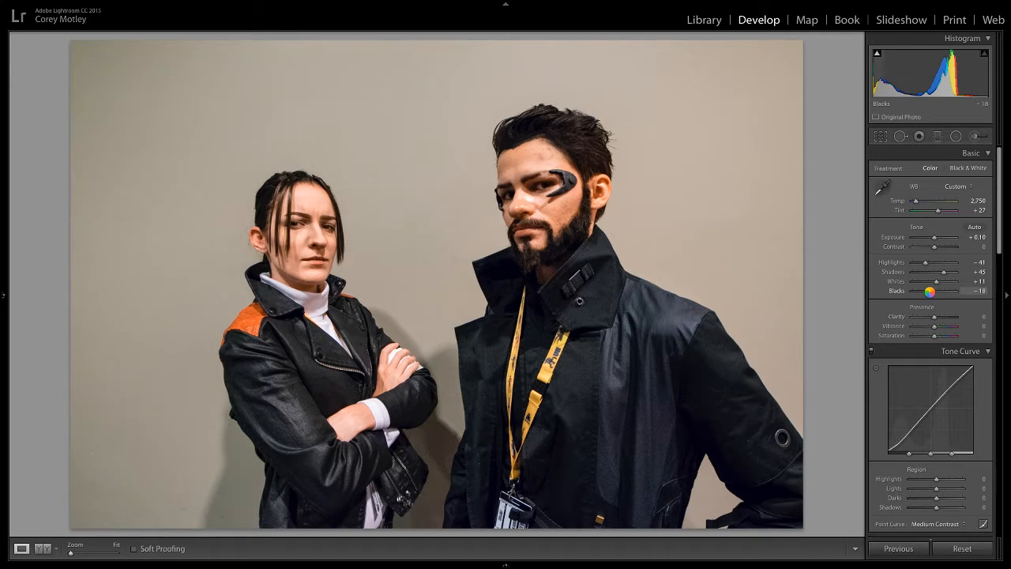
pyautogui.press('\\')
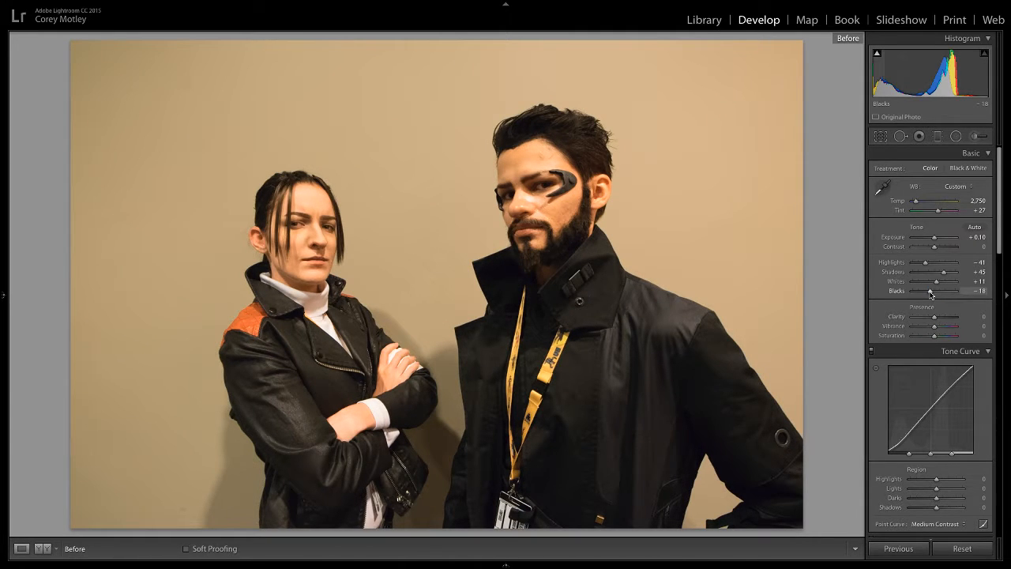
pyautogui.press('\\')
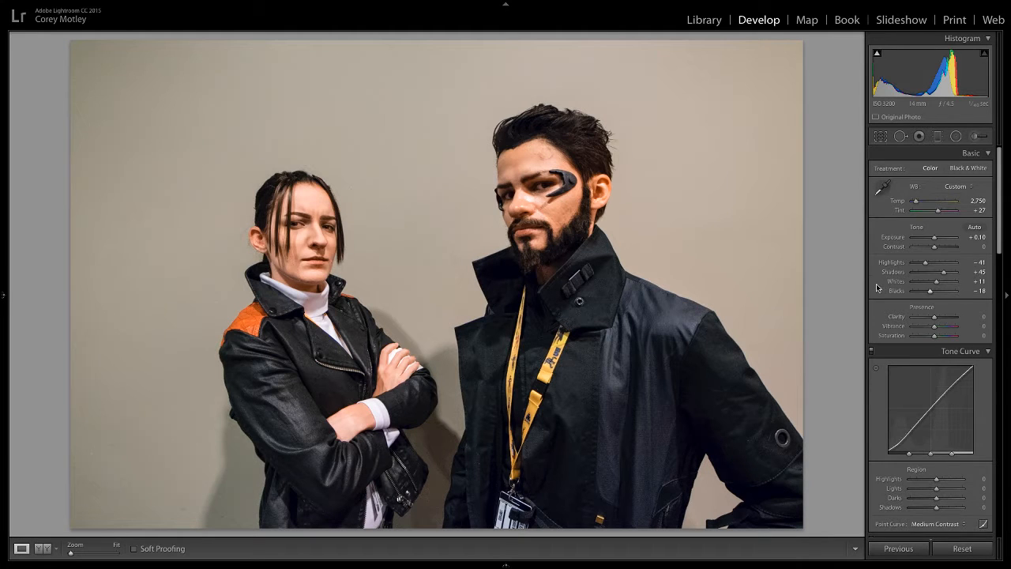
# Step: Set the photo's clarity to +14 and its vibrance to +10
pyautogui.scroll(-2, 876, 287)
pyautogui.scroll(-1, 877, 283)
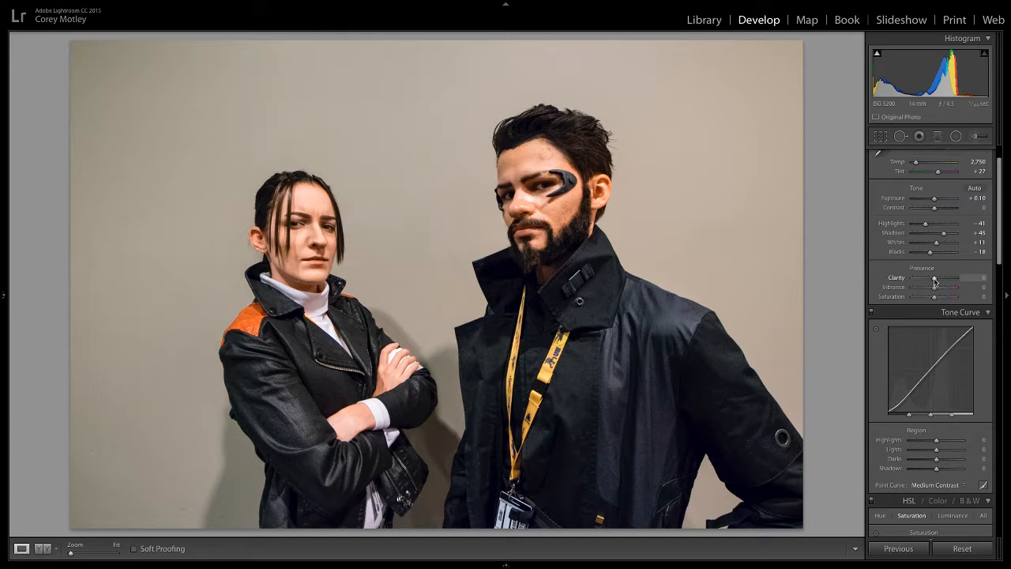
pyautogui.moveTo(935, 280); pyautogui.dragTo(938, 280)
pyautogui.click(895, 288)
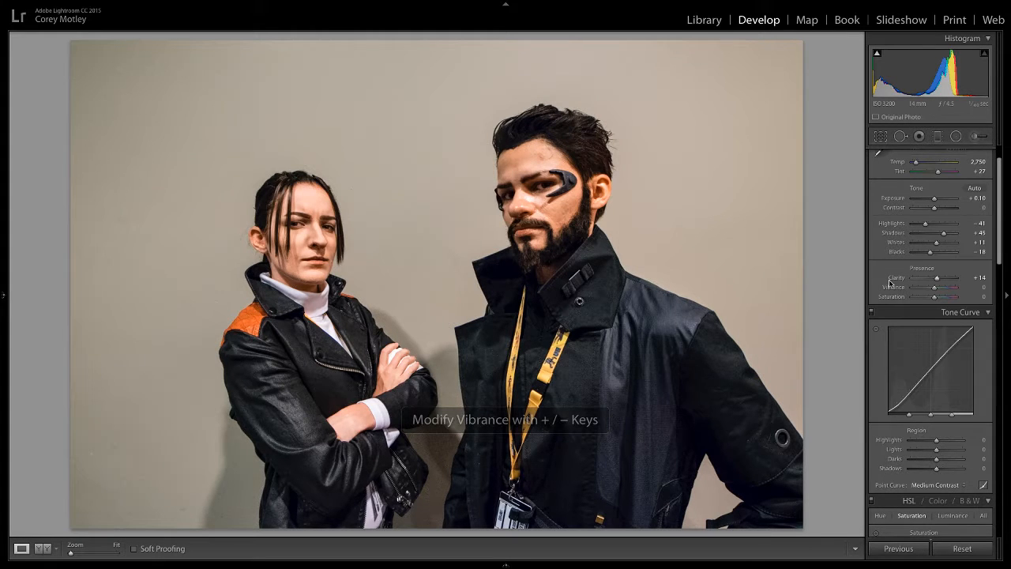
pyautogui.press('+')
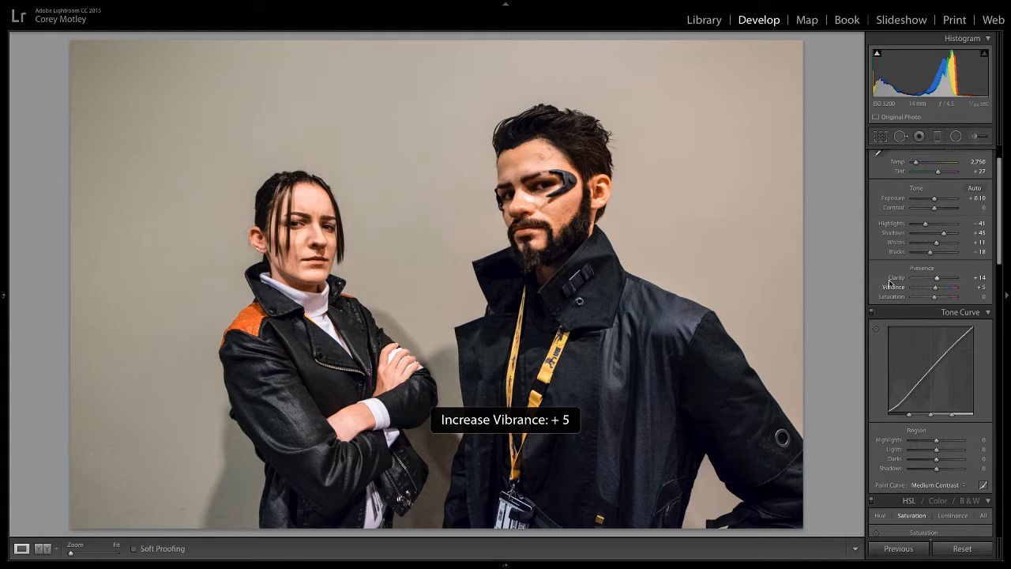
pyautogui.press('+')
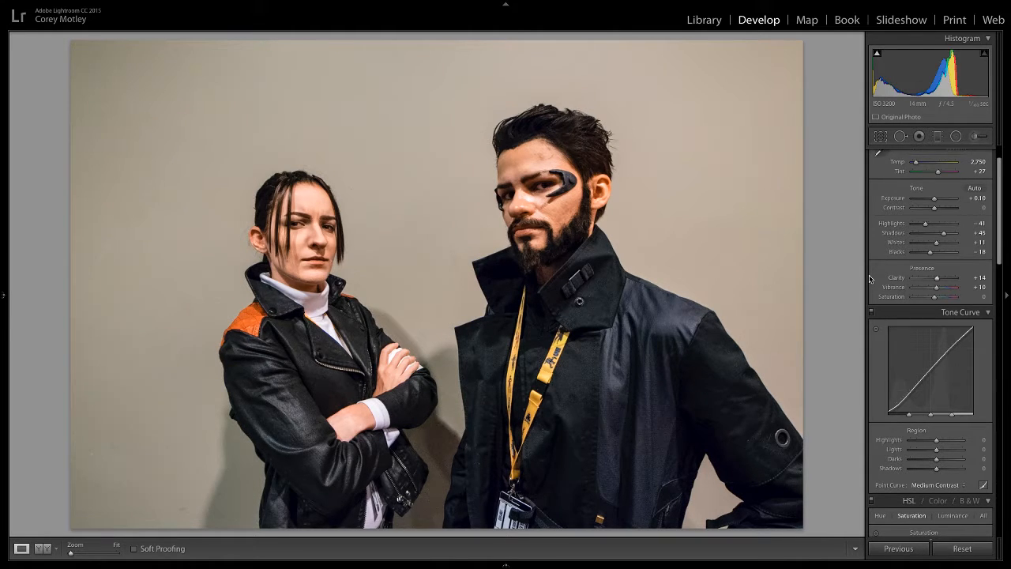
# Step: Crop the photo slightly tighter at its left and upper edges, keeping the original aspect ratio, and apply the crop
pyautogui.scroll(-3, 869, 278)
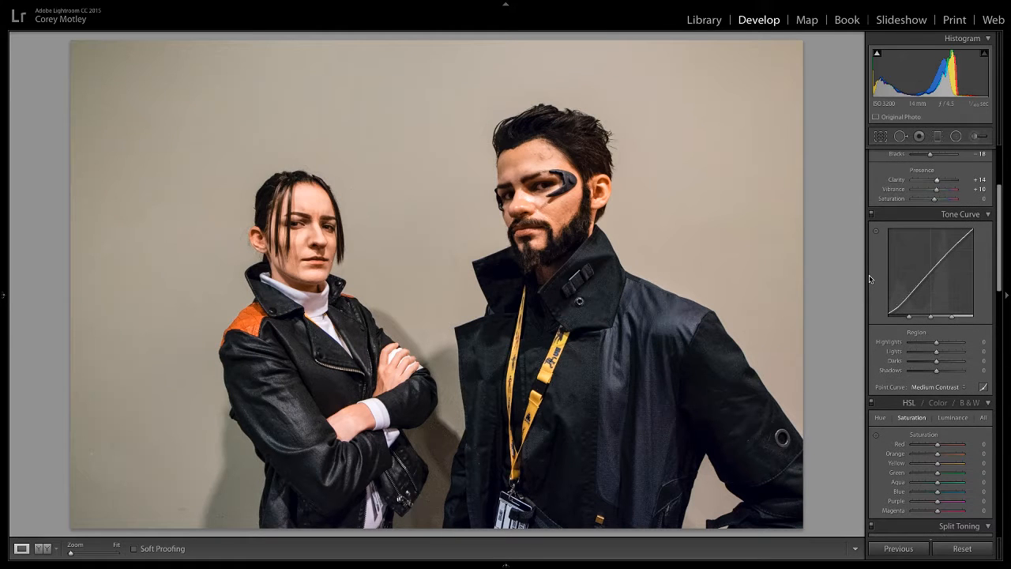
pyautogui.scroll(-2, 870, 278)
pyautogui.scroll(-1, 873, 263)
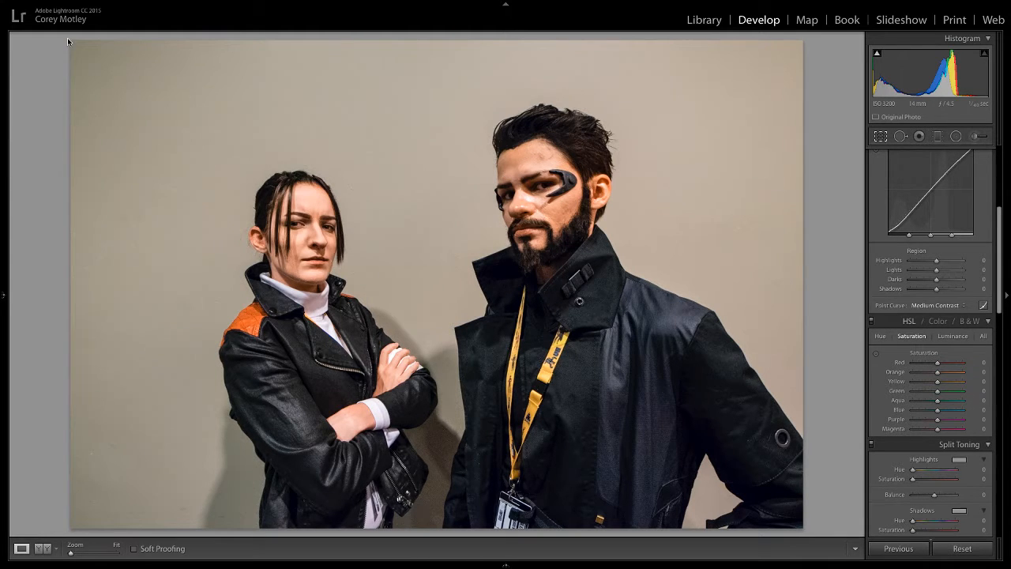
pyautogui.press('r')
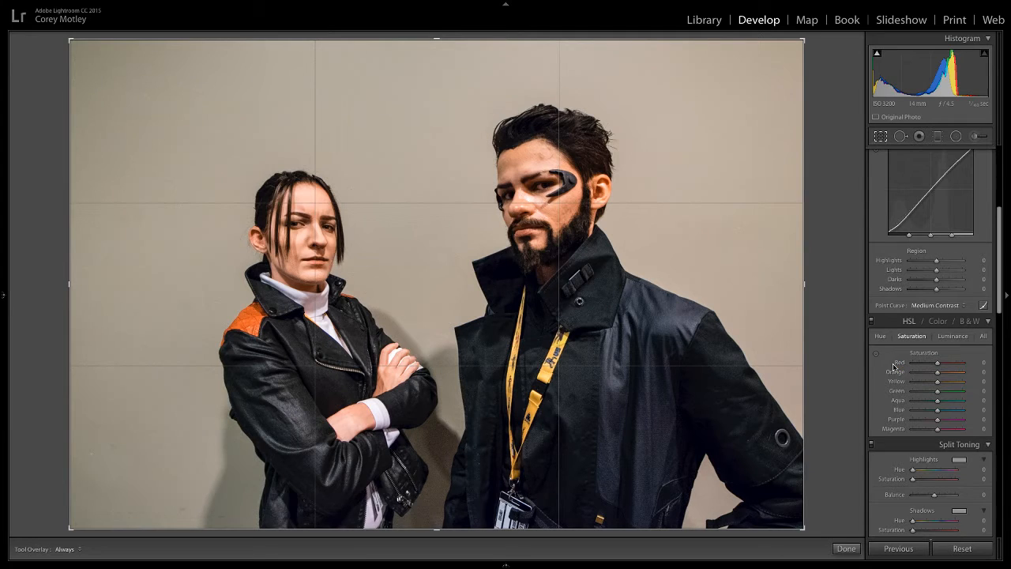
pyautogui.scroll(6, 900, 323)
pyautogui.scroll(1, 899, 302)
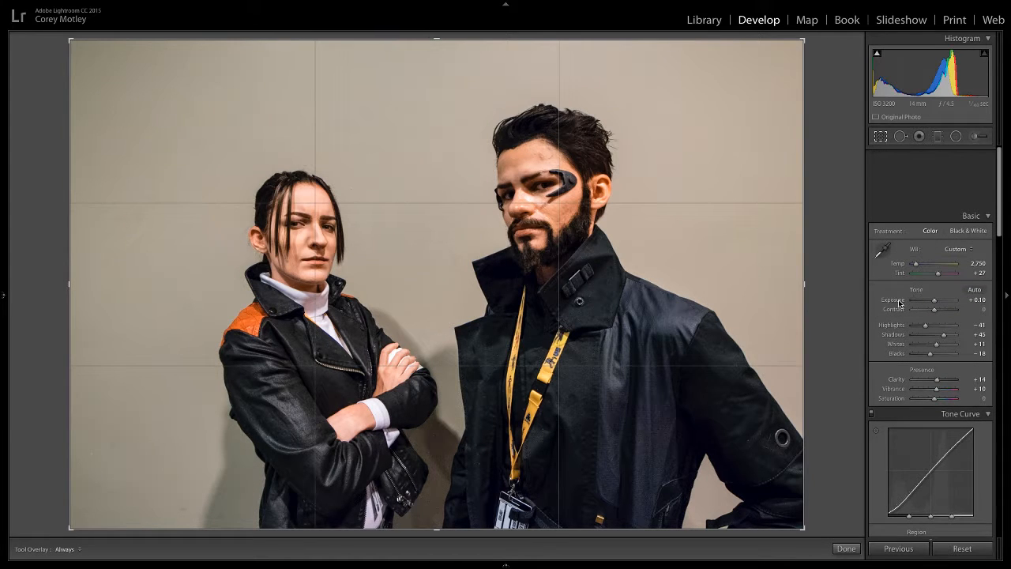
pyautogui.scroll(-3, 899, 303)
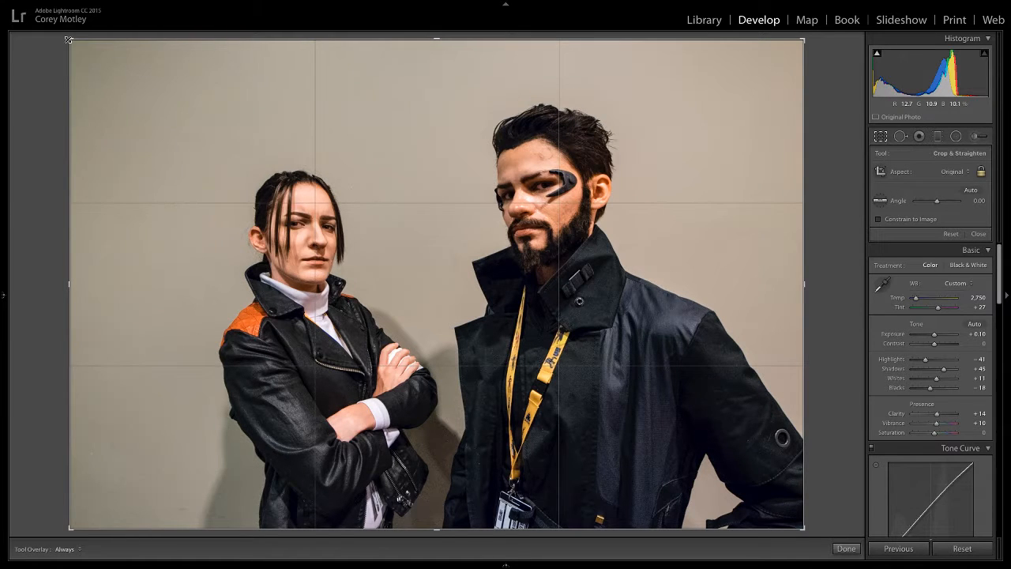
pyautogui.moveTo(69, 39); pyautogui.dragTo(84, 51)
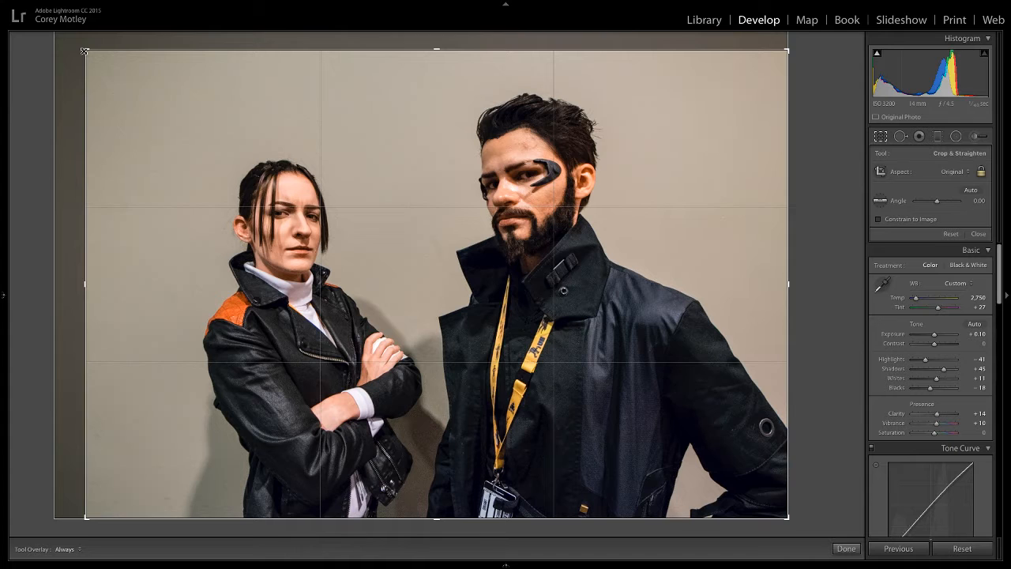
pyautogui.moveTo(85, 50); pyautogui.dragTo(83, 51)
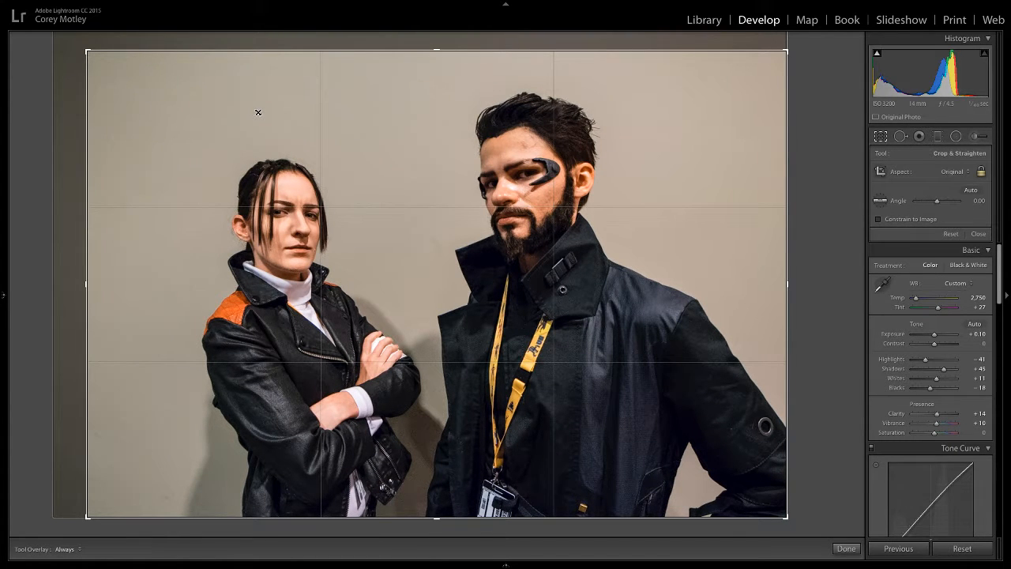
pyautogui.click(845, 546)
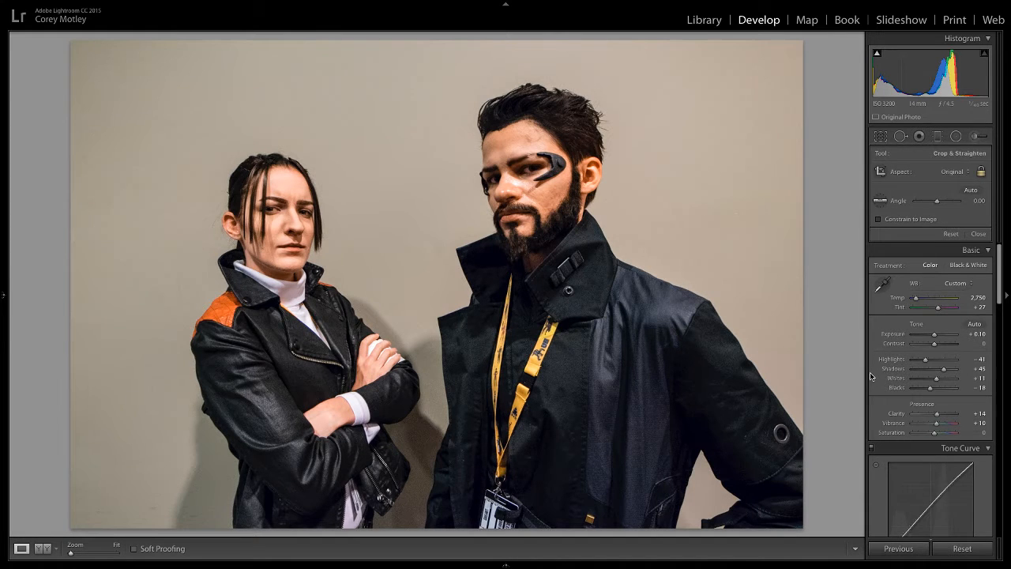
# Step: Lower the Highlights region of the tone curve to −13
pyautogui.scroll(-10, 872, 377)
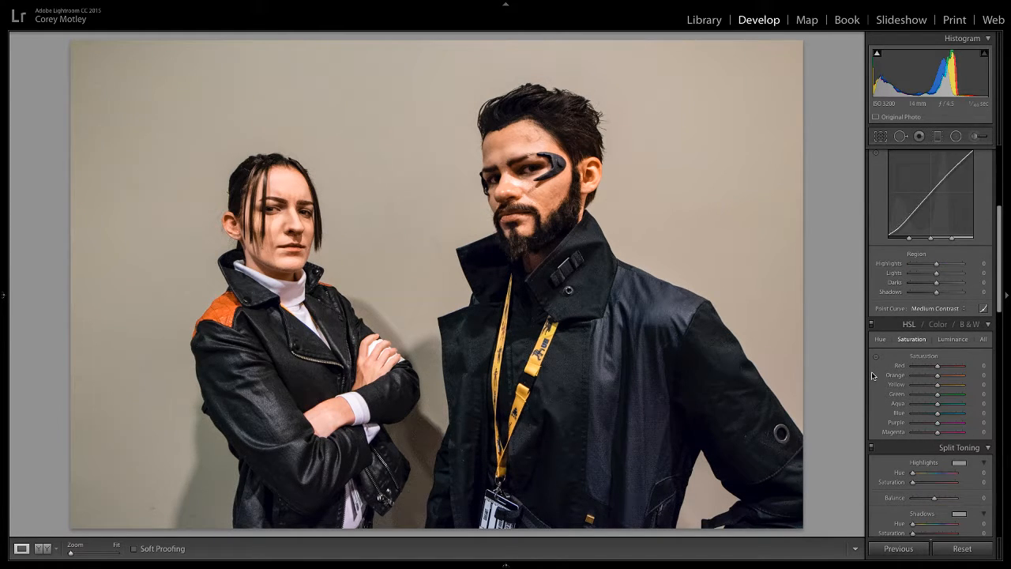
pyautogui.scroll(1, 878, 370)
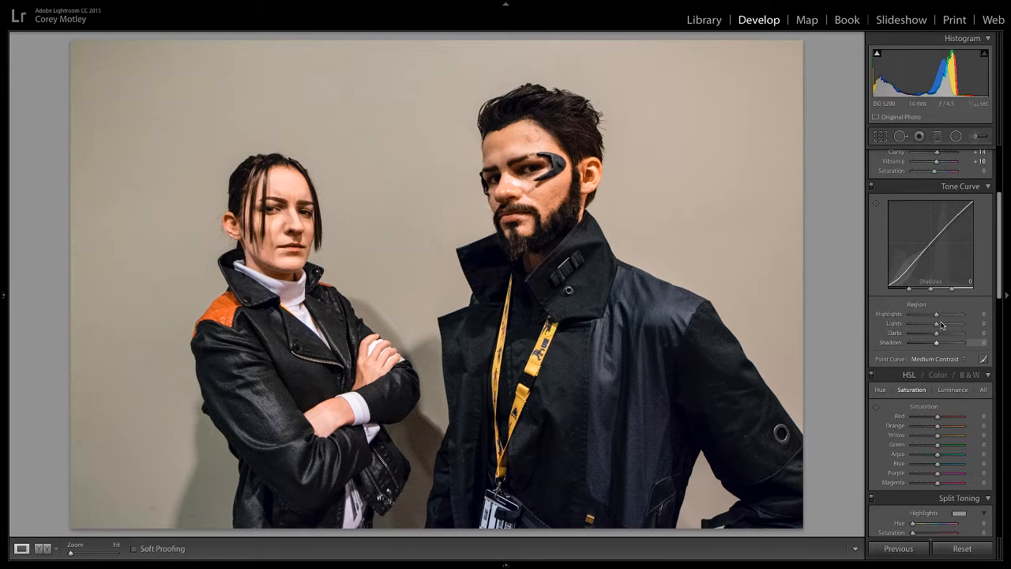
pyautogui.moveTo(937, 313); pyautogui.dragTo(932, 317)
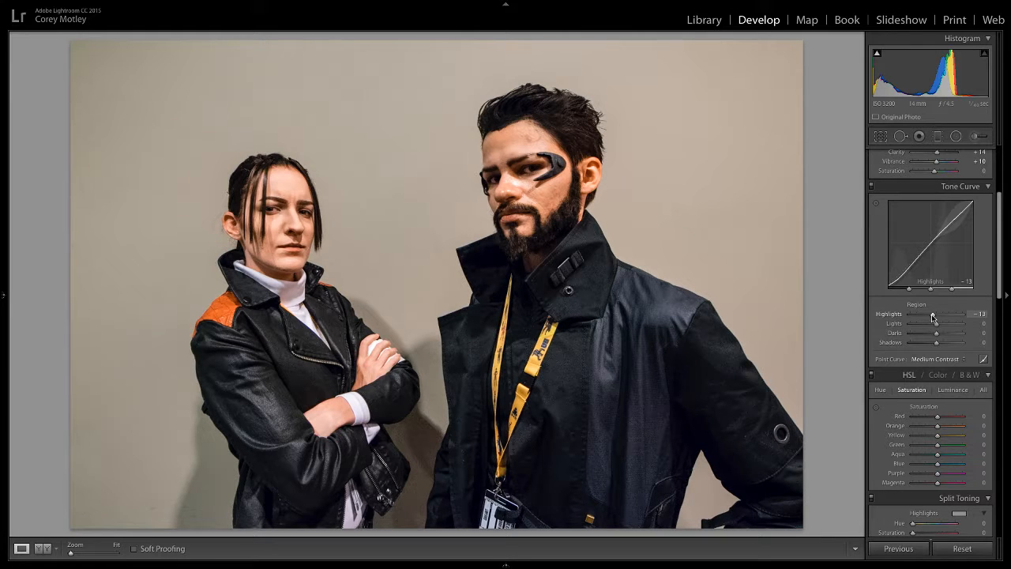
# Step: Set the tone curve regions to Highlights −17, Lights +10, Darks +13 and Shadows −10
pyautogui.moveTo(933, 317); pyautogui.dragTo(932, 318)
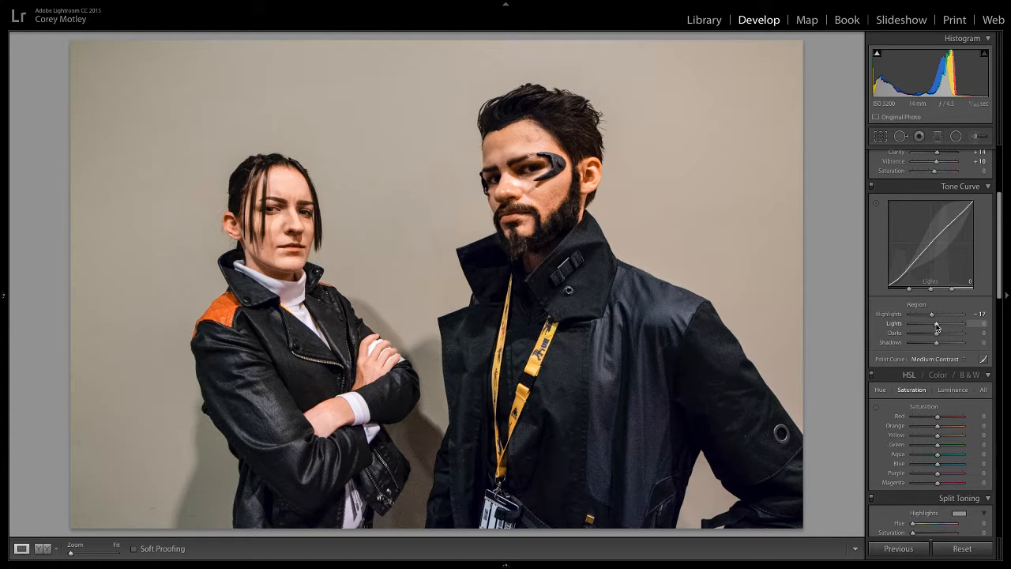
pyautogui.moveTo(936, 327); pyautogui.dragTo(938, 327)
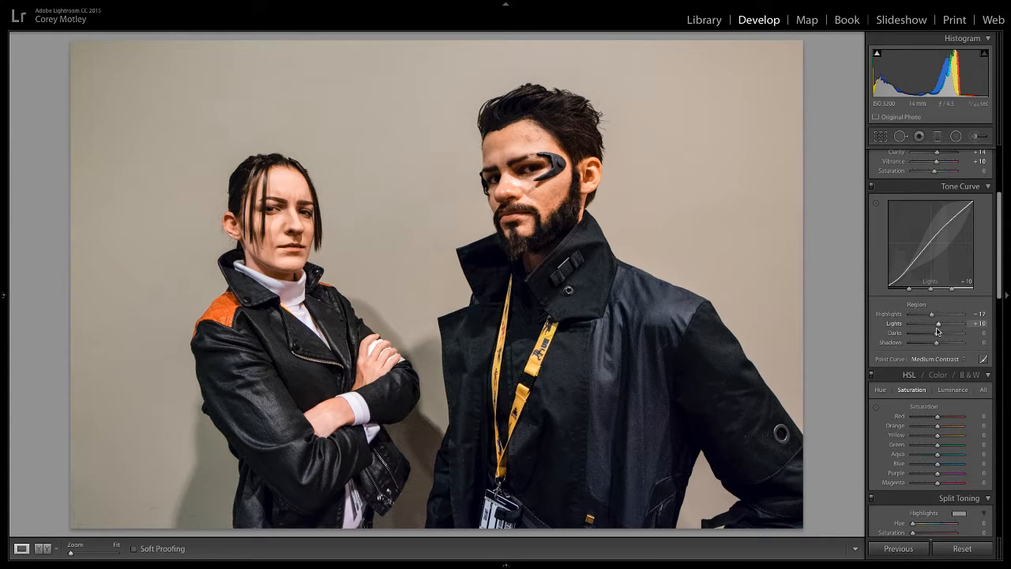
pyautogui.moveTo(938, 333); pyautogui.dragTo(940, 335)
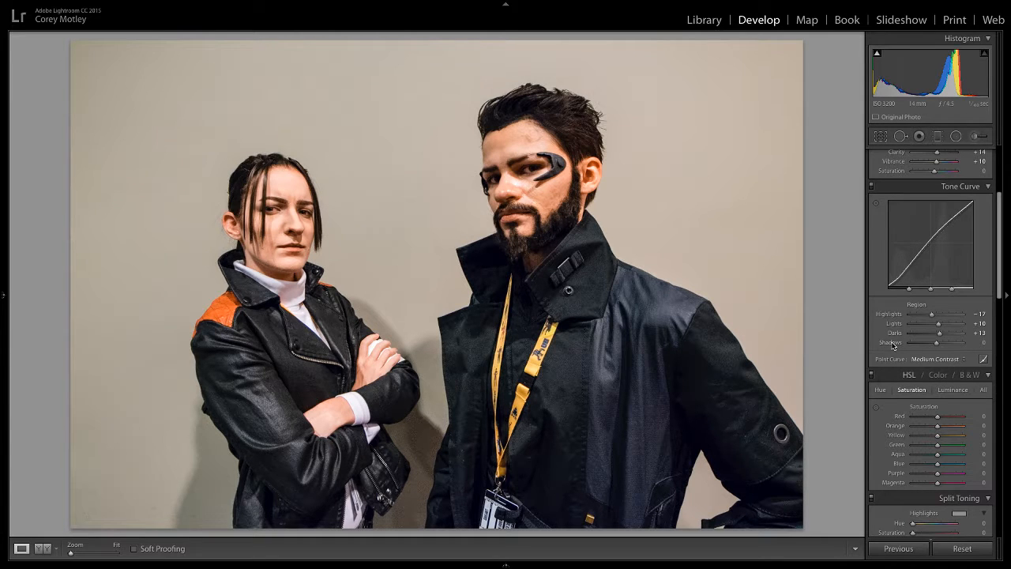
pyautogui.press('Down')
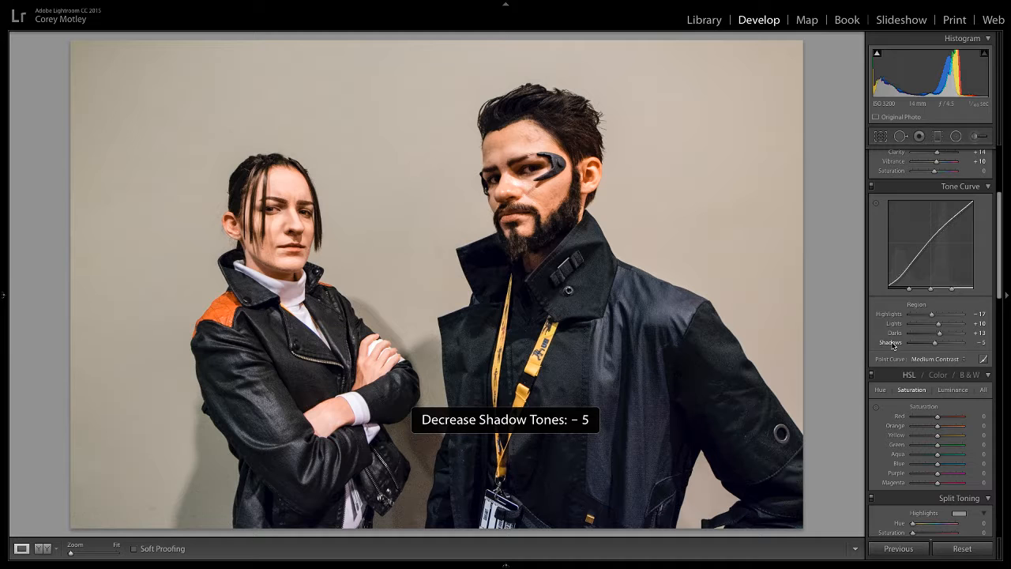
pyautogui.press('Down')
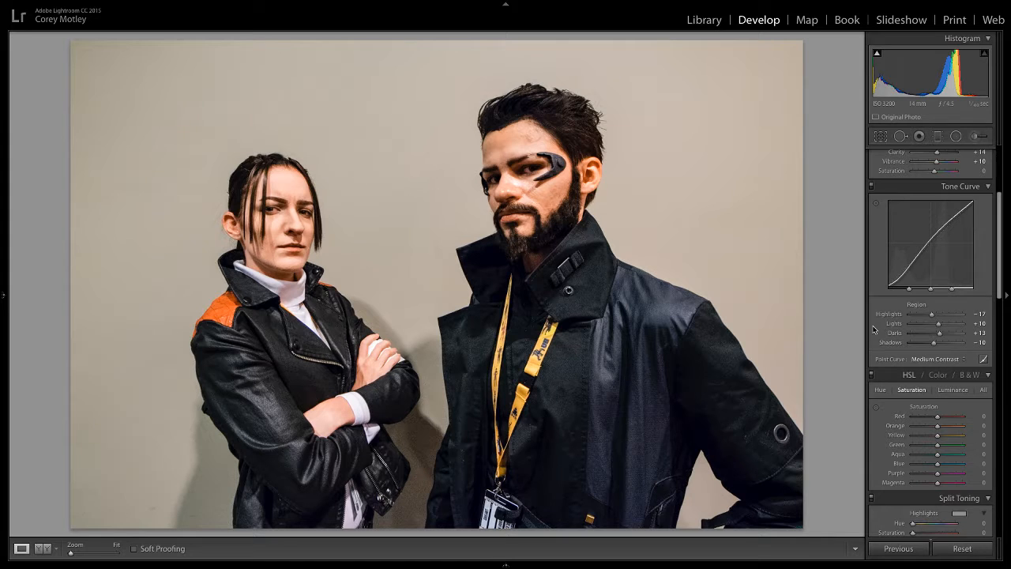
# Step: Lower the saturation of the orange tones to −5 in the HSL adjustments
pyautogui.scroll(-3, 875, 330)
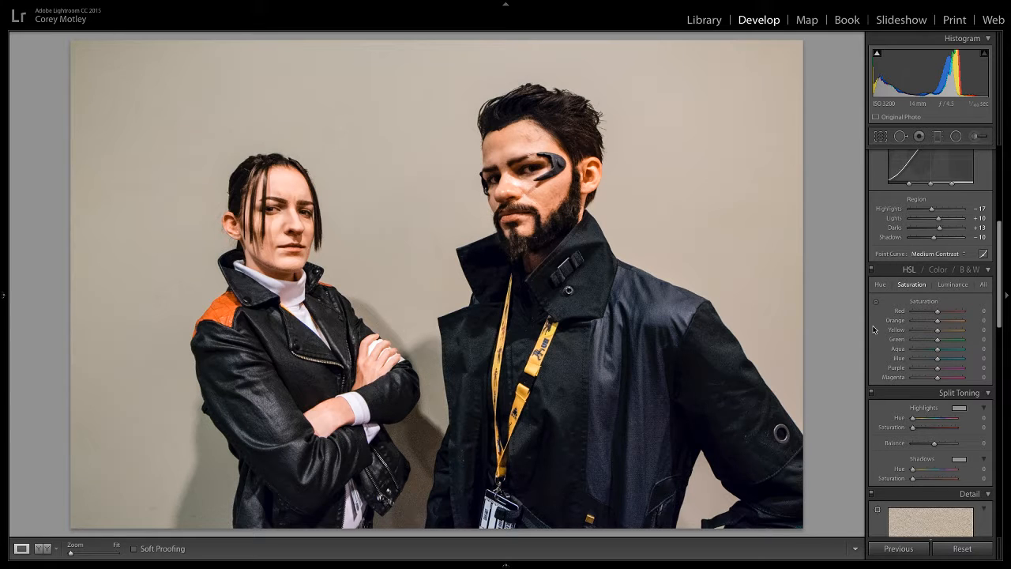
pyautogui.press('-')
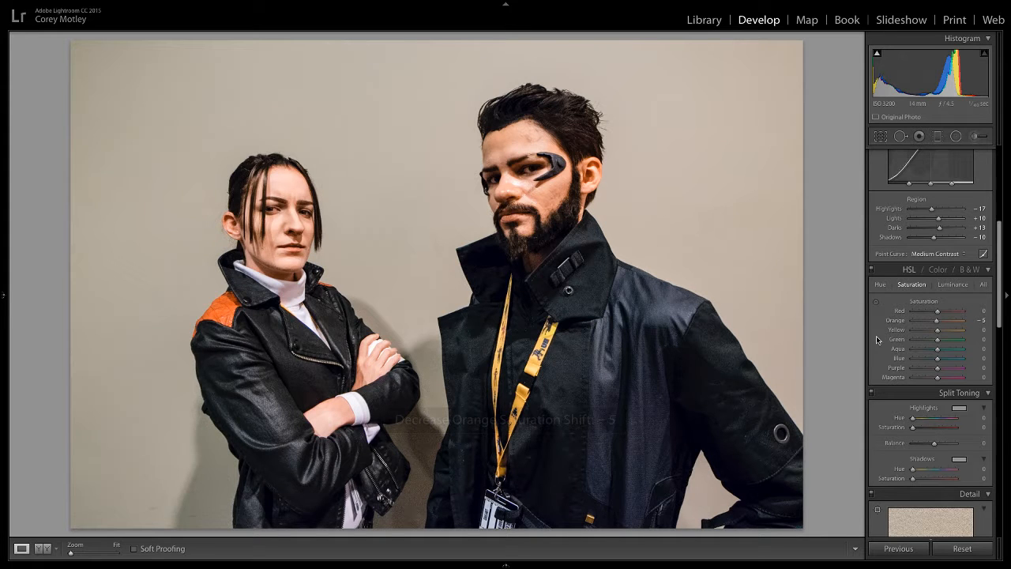
# Step: Split-tone the highlights with a saturation of 5 and a hue of 191
pyautogui.scroll(-2, 876, 336)
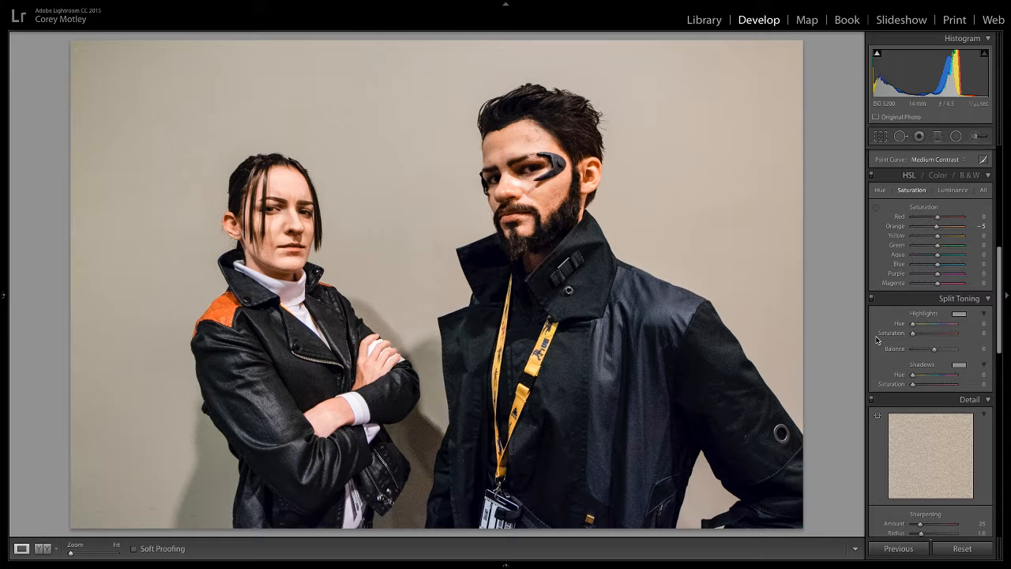
pyautogui.click(879, 335)
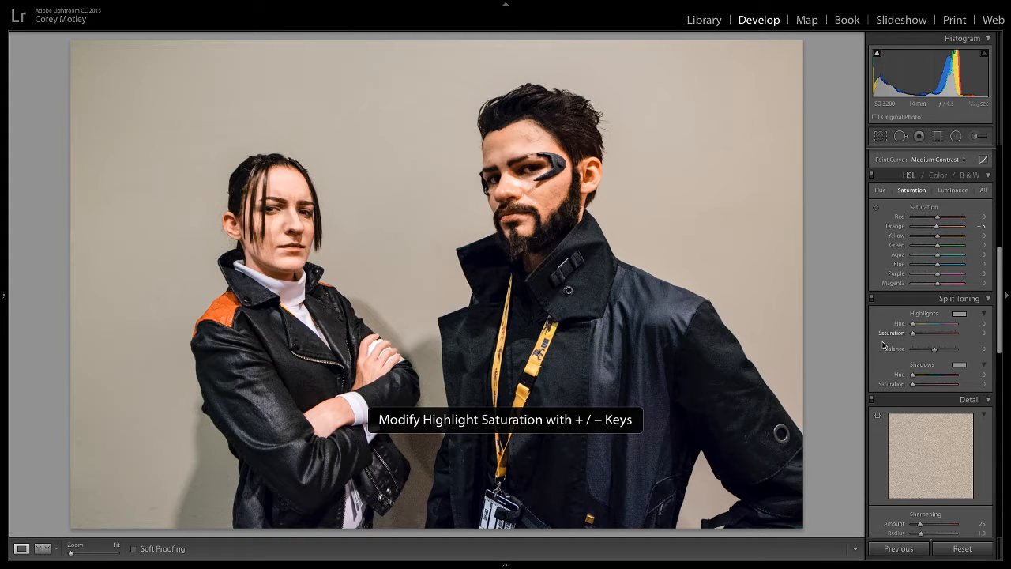
pyautogui.press('+')
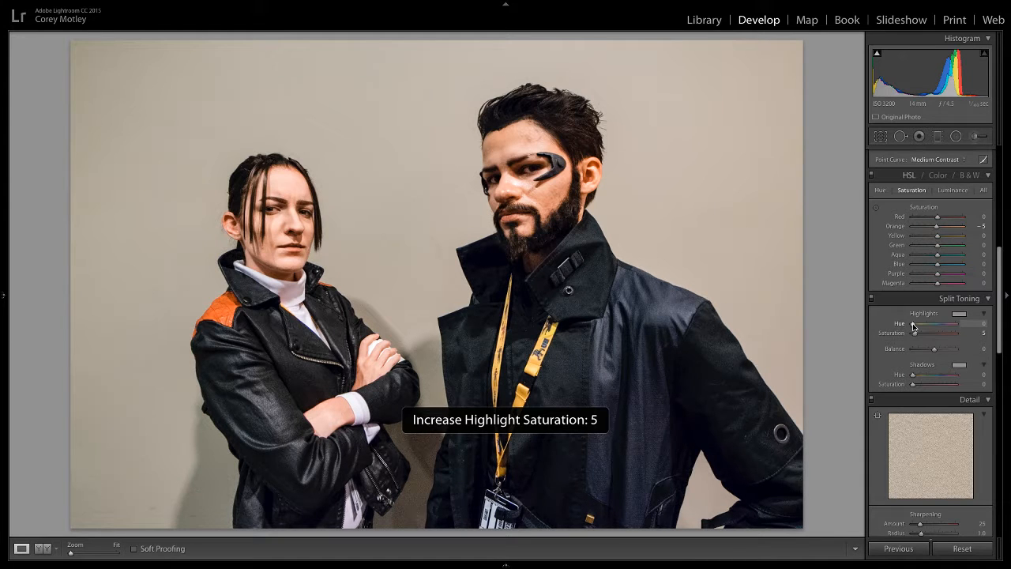
pyautogui.moveTo(914, 327); pyautogui.dragTo(931, 327)
pyautogui.moveTo(930, 327); pyautogui.dragTo(934, 326)
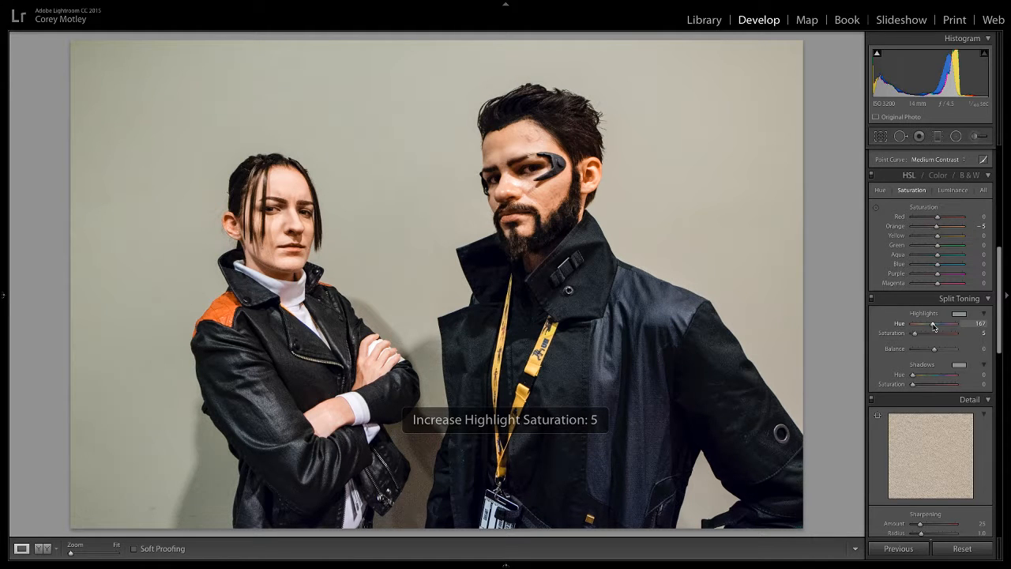
pyautogui.moveTo(934, 326); pyautogui.dragTo(938, 327)
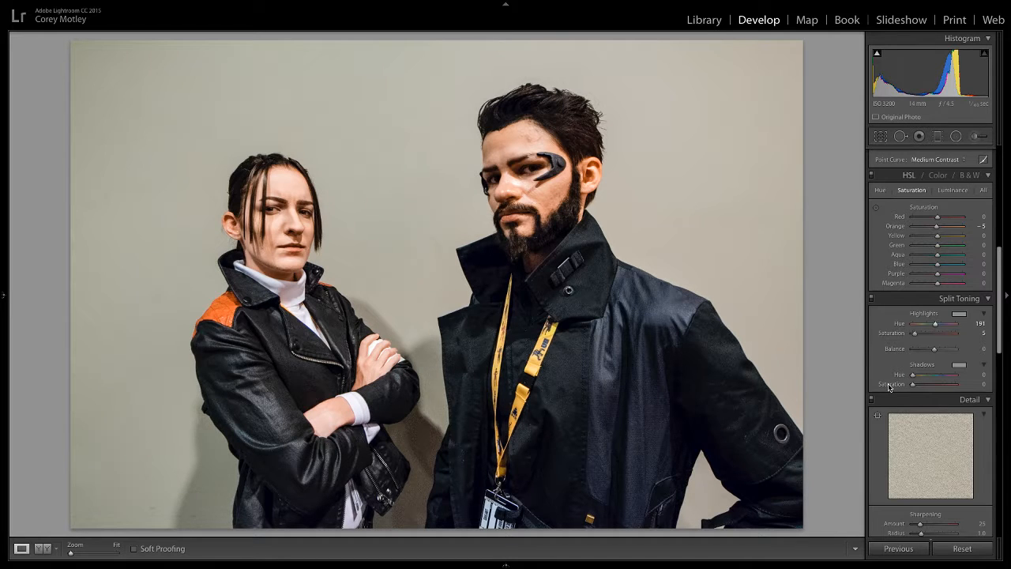
# Step: Split-tone the shadows with a saturation of 5 and a hue of 209
pyautogui.press('Up')
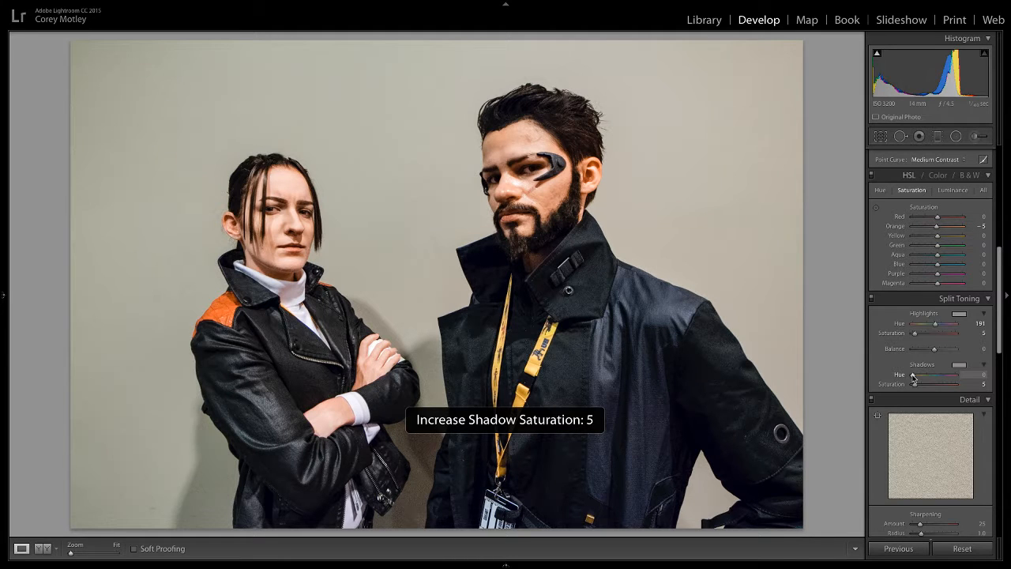
pyautogui.moveTo(914, 377); pyautogui.dragTo(939, 377)
pyautogui.moveTo(939, 377); pyautogui.dragTo(941, 377)
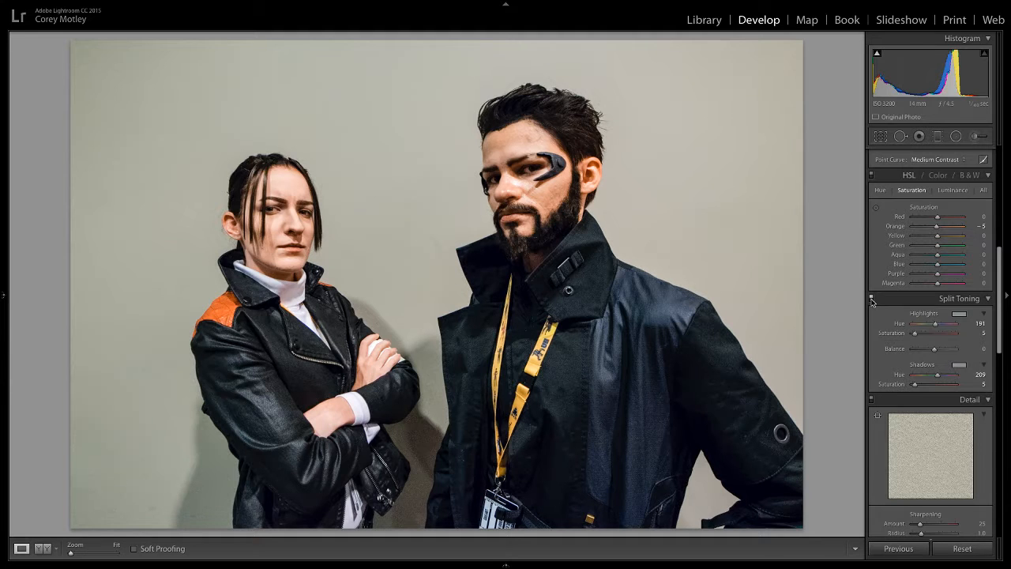
# Step: Set the sharpening masking to 5 and the sharpening amount to 69
pyautogui.scroll(-3, 875, 338)
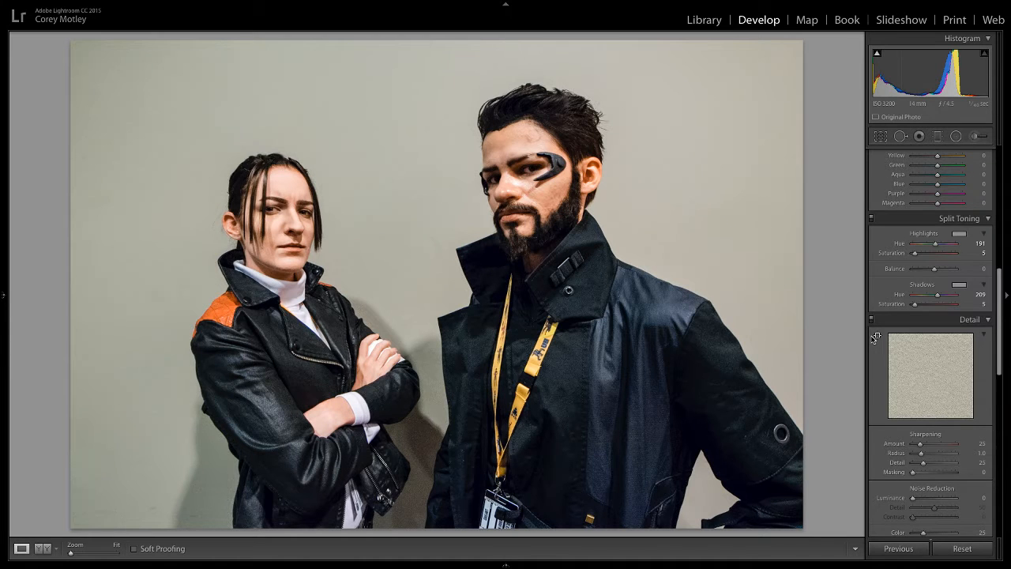
pyautogui.scroll(-4, 876, 339)
pyautogui.press('Up')
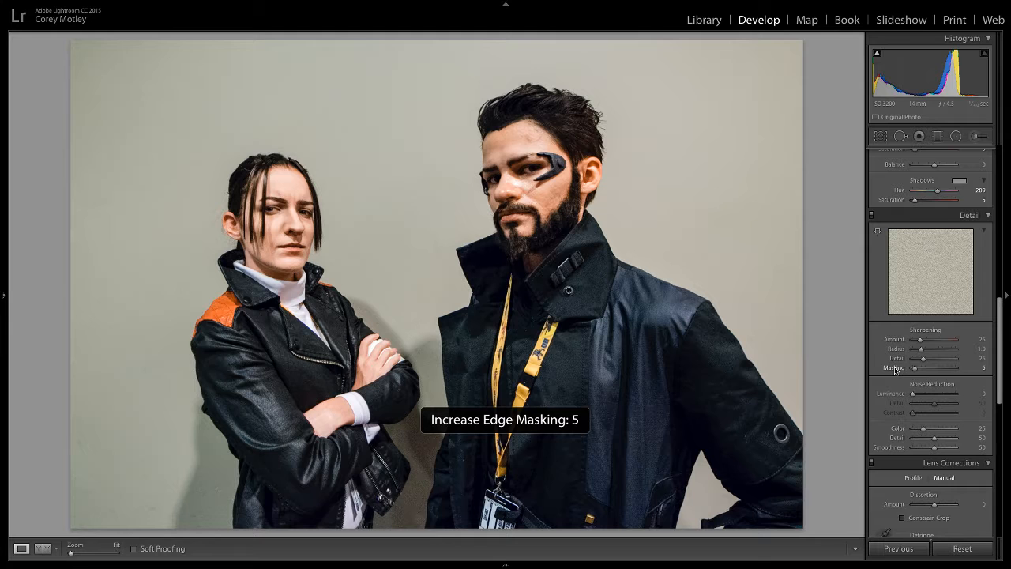
pyautogui.moveTo(919, 339); pyautogui.dragTo(932, 342)
pyautogui.moveTo(933, 343); pyautogui.dragTo(934, 344)
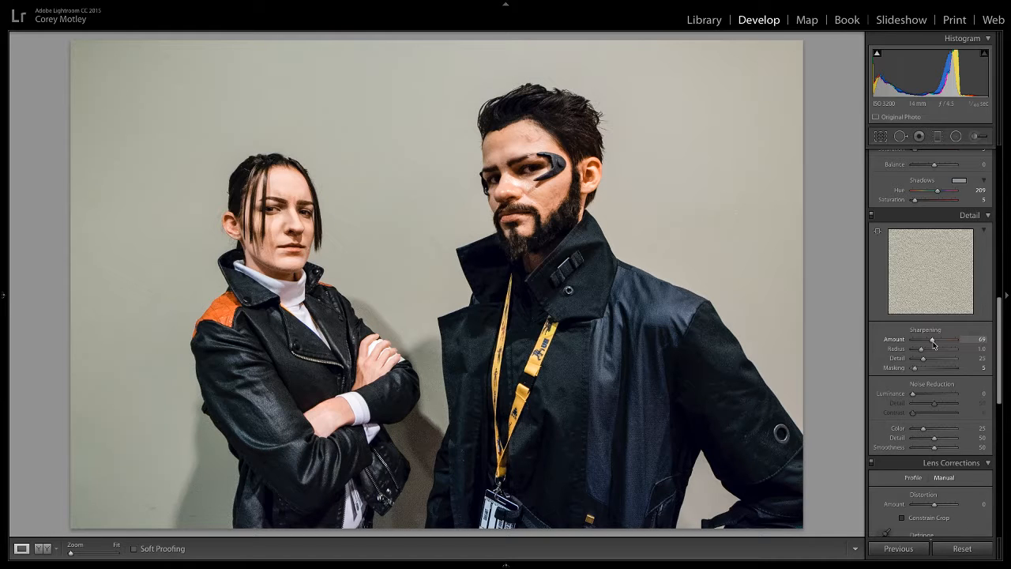
# Step: Raise the luminance noise reduction to 15, and compare the photo with the Detail adjustments switched off and back on
pyautogui.click(887, 395)
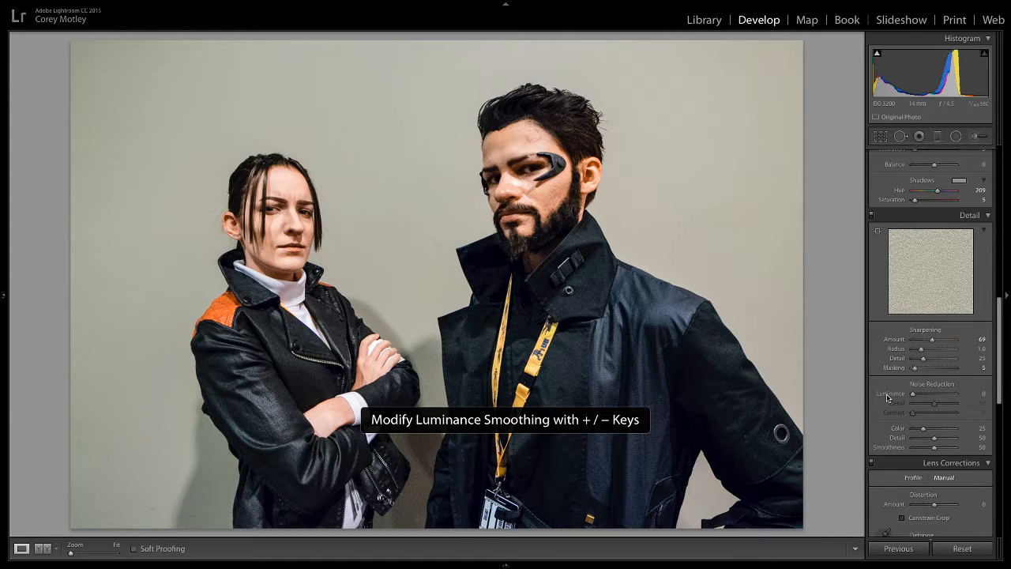
pyautogui.press('=')
pyautogui.press('=')
pyautogui.press('=')
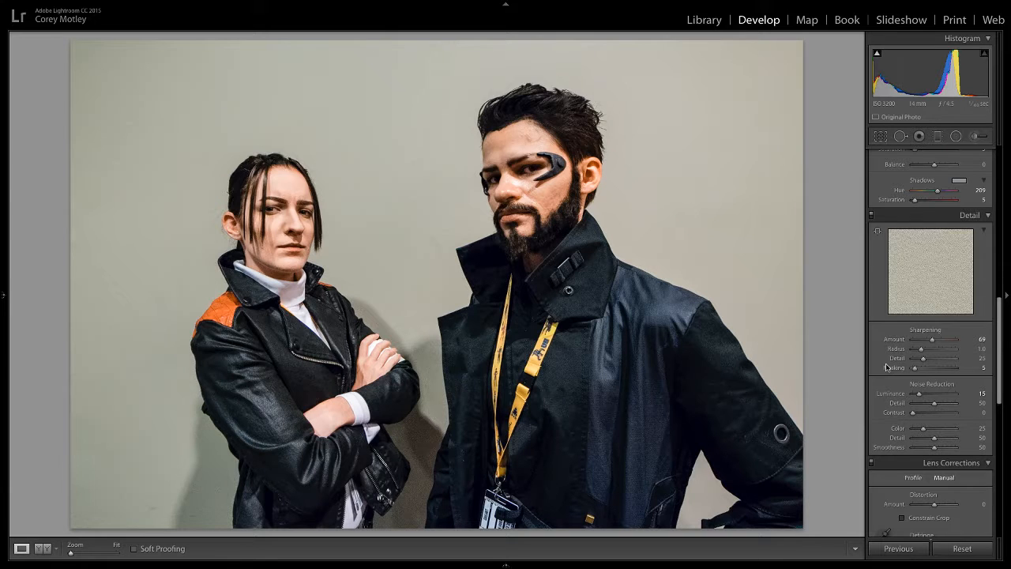
pyautogui.scroll(1, 881, 316)
pyautogui.click(872, 260)
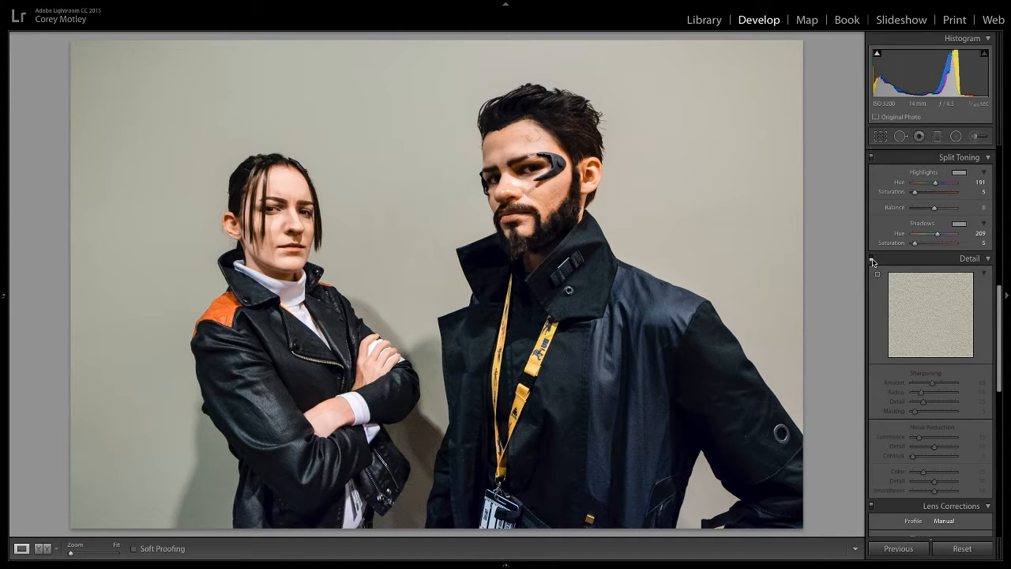
pyautogui.click(873, 261)
# Step: Darken the photo's corners by setting the lens correction vignetting amount to −15
pyautogui.scroll(-5, 874, 284)
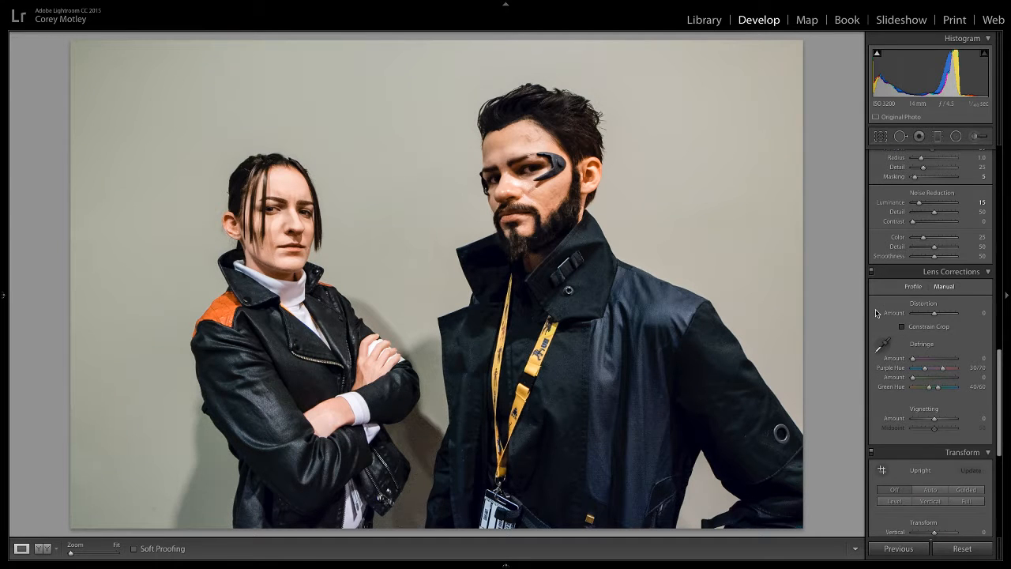
pyautogui.scroll(-2, 897, 342)
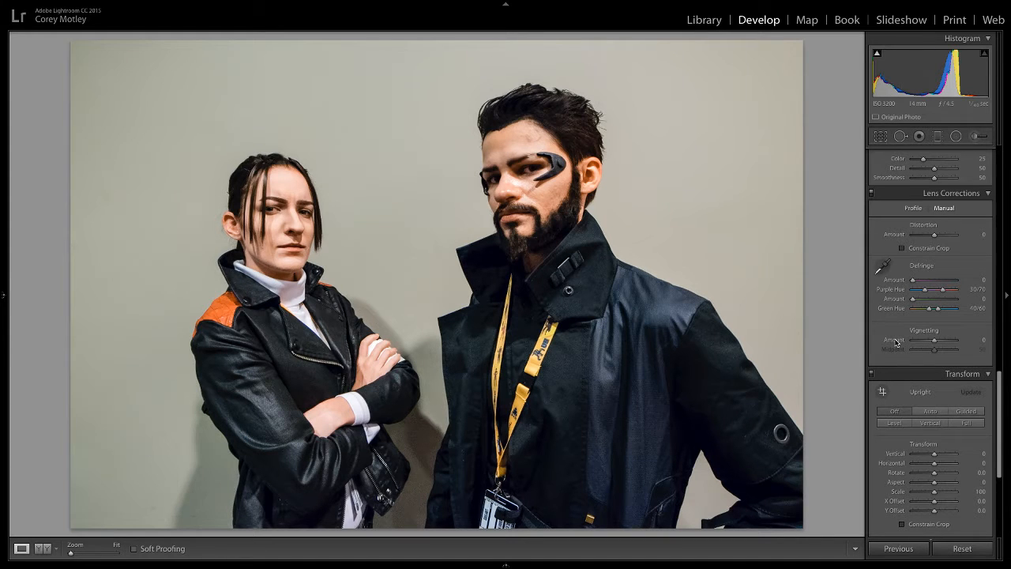
pyautogui.press('-')
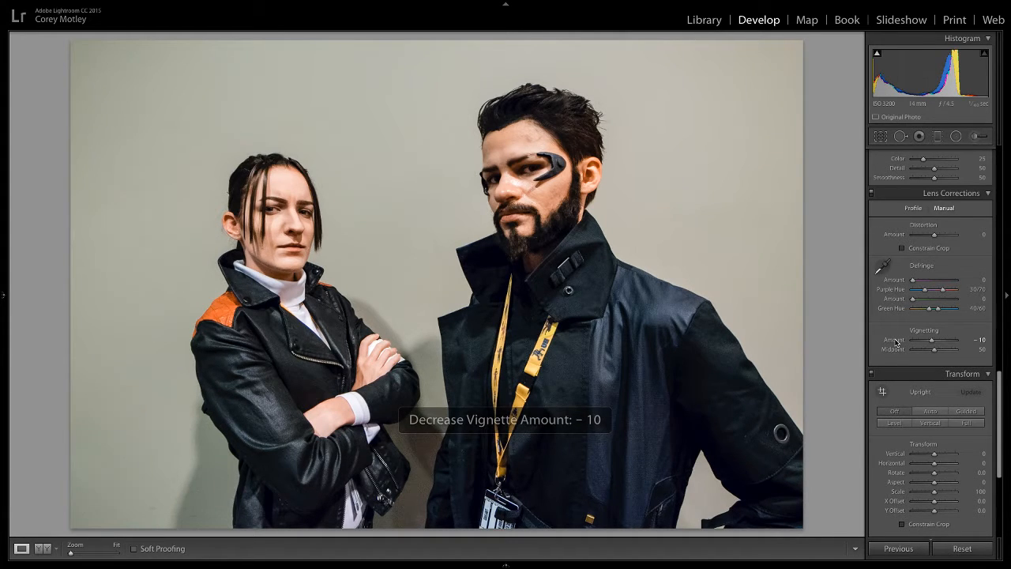
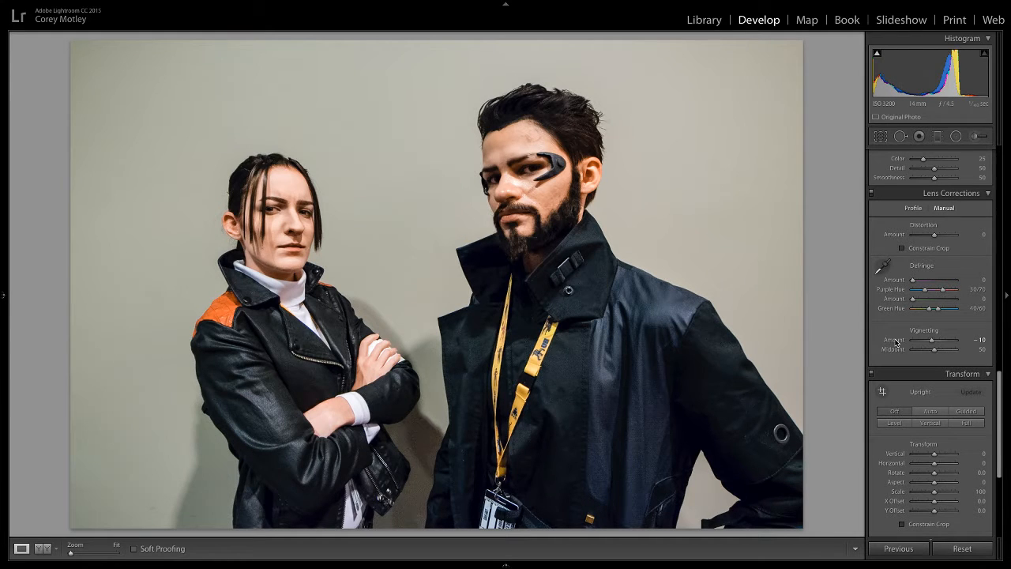
pyautogui.moveTo(897, 341); pyautogui.dragTo(886, 338)
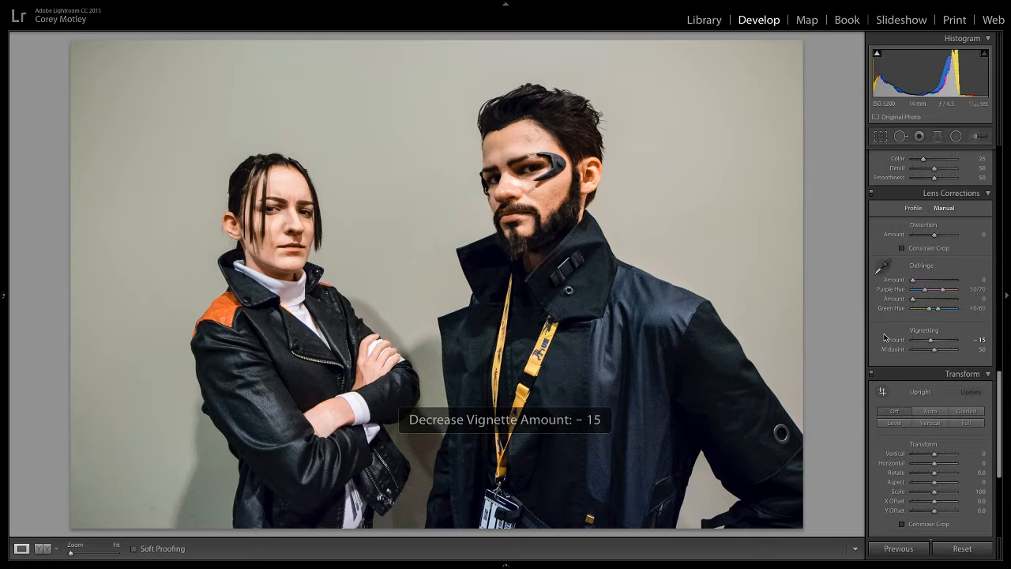
# Step: Raise the Dehaze amount to +20, and compare the edited photo with its Before version
pyautogui.scroll(-3, 881, 337)
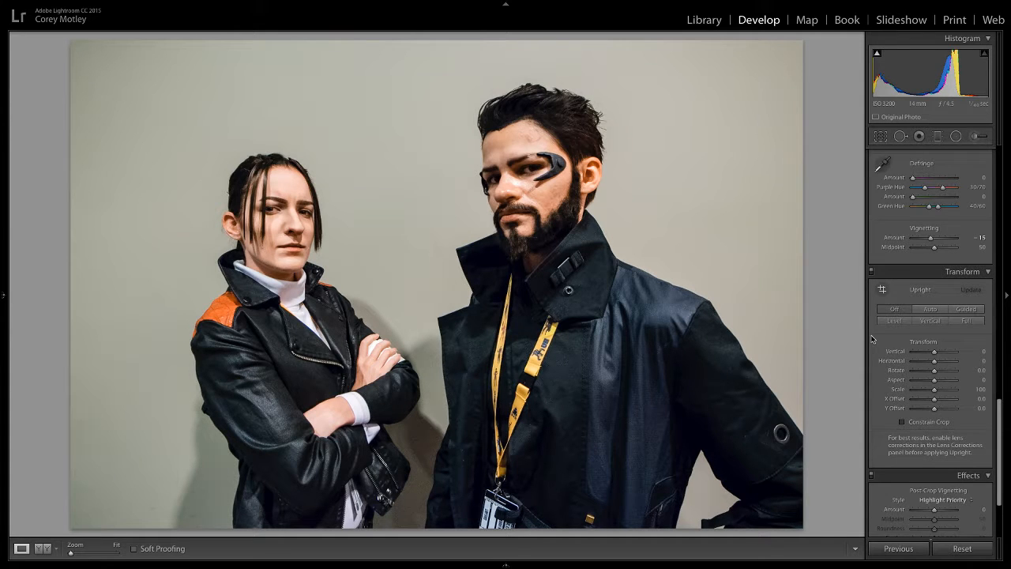
pyautogui.scroll(-1, 873, 339)
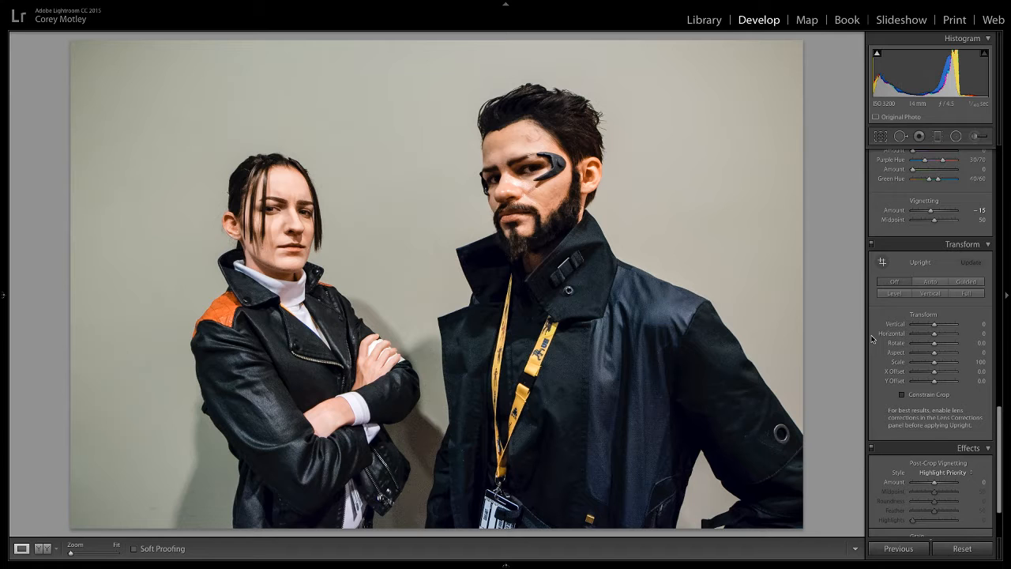
pyautogui.scroll(-3, 881, 417)
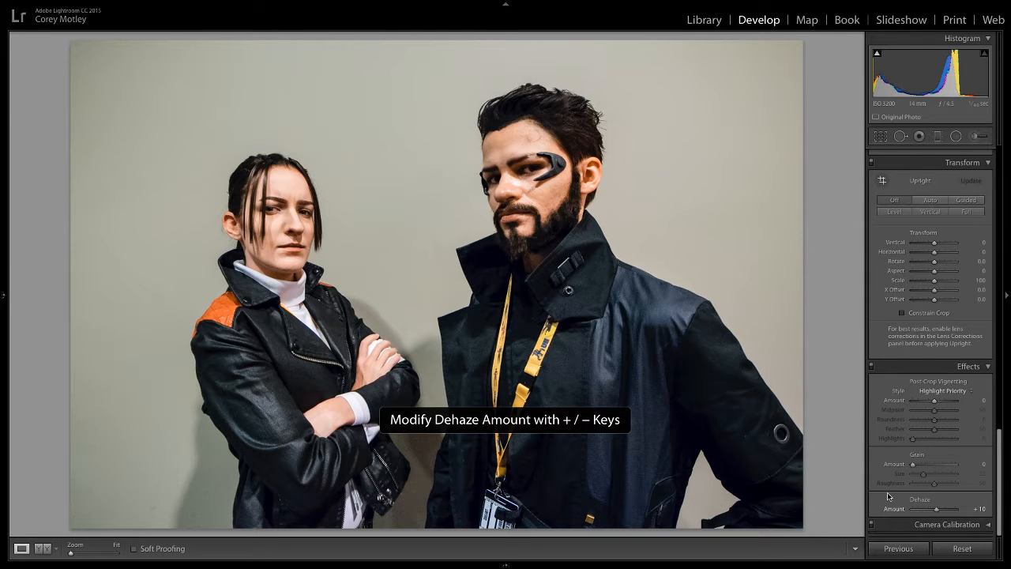
pyautogui.press('+')
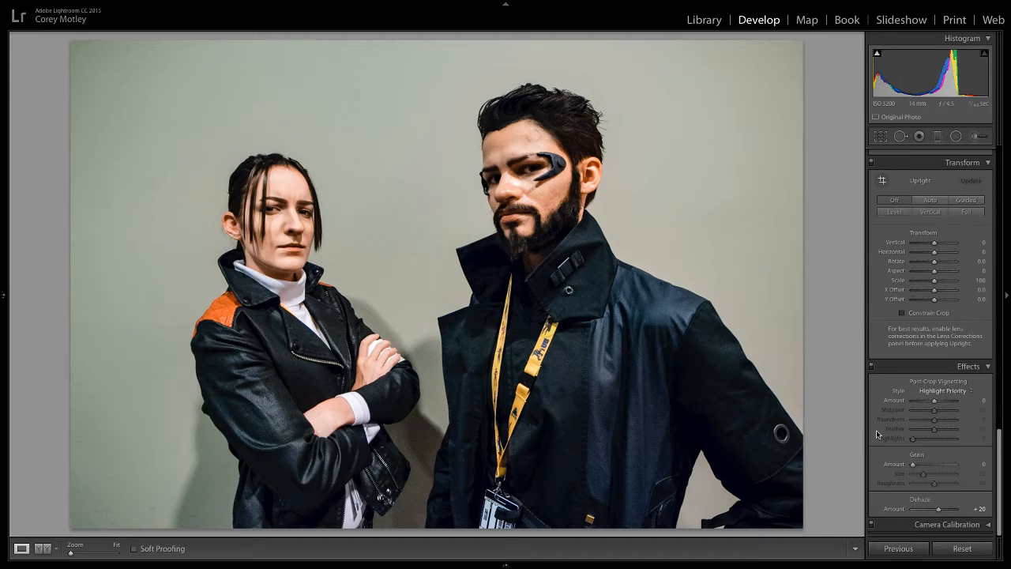
pyautogui.scroll(10, 877, 430)
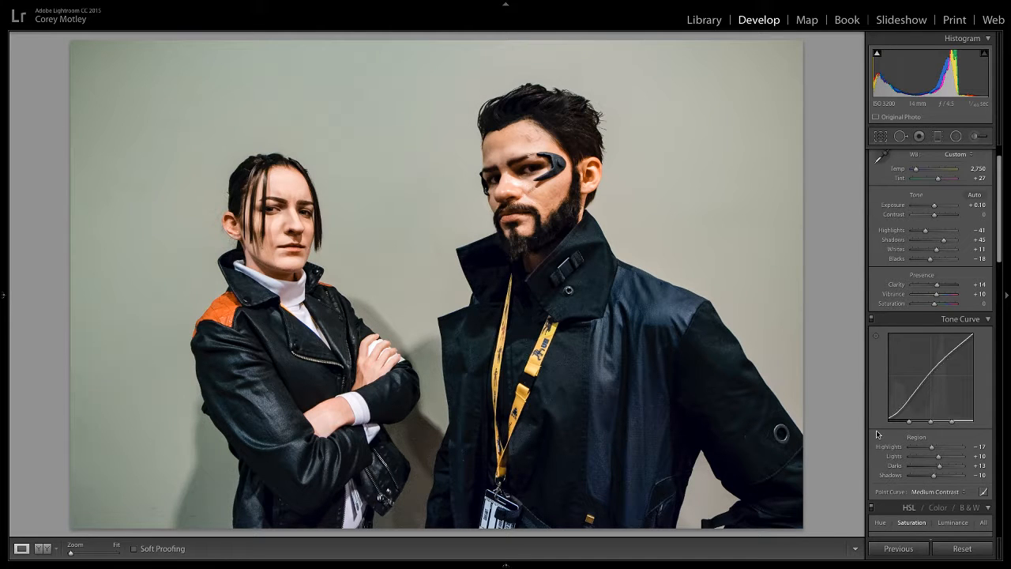
pyautogui.scroll(2, 876, 430)
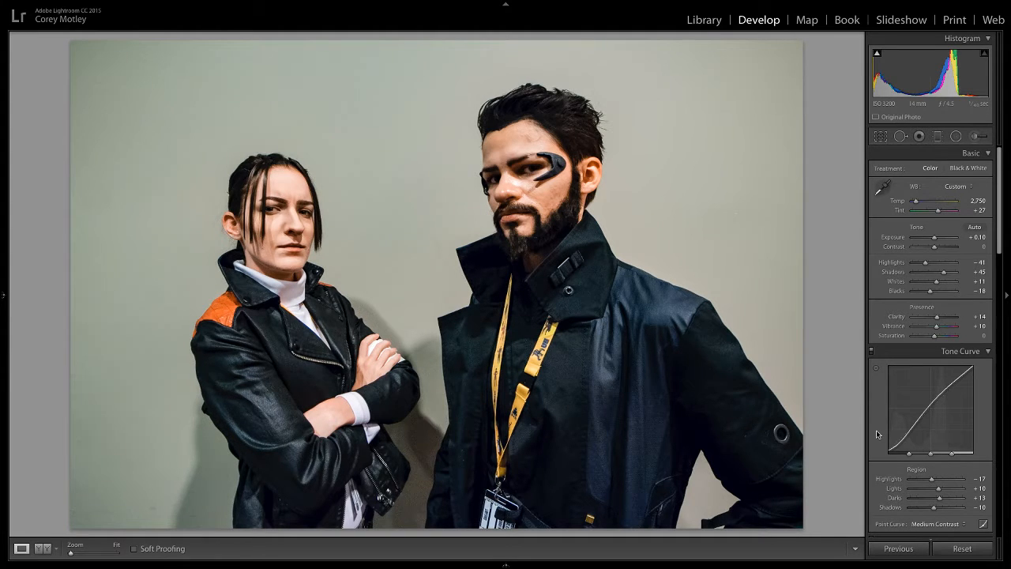
pyautogui.press('\\')
pyautogui.press('\\')
# Step: Open the export settings for the duo photo, review location, naming and file settings, and set the JPEG quality to 100
pyautogui.moveTo(100, 6)
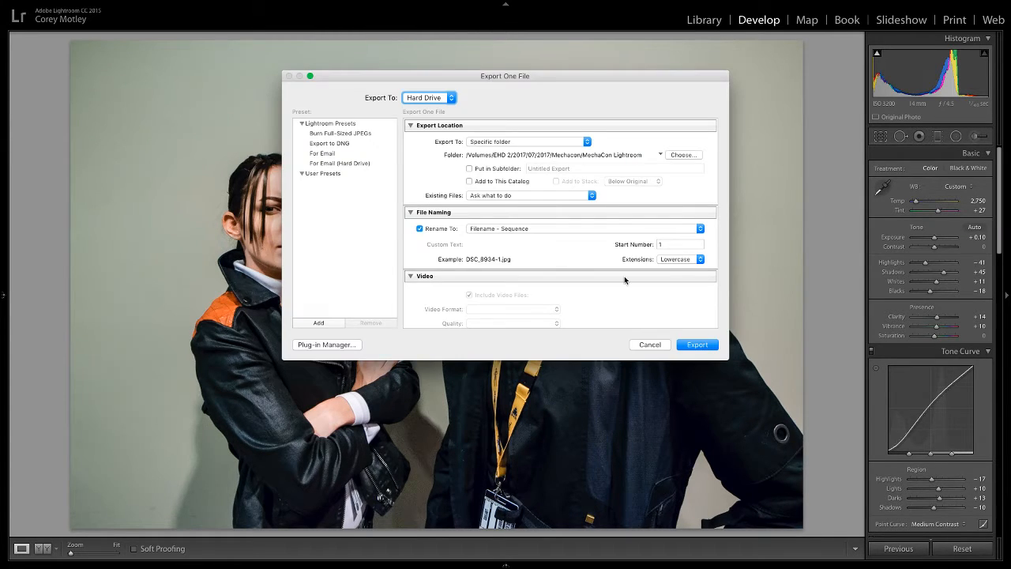
pyautogui.scroll(-3, 624, 280)
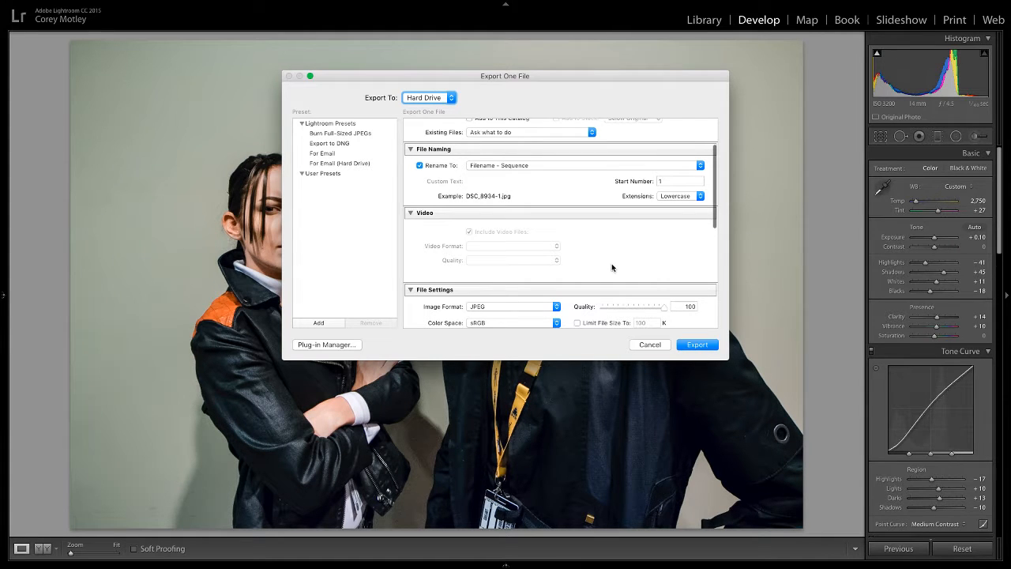
pyautogui.scroll(-3, 611, 267)
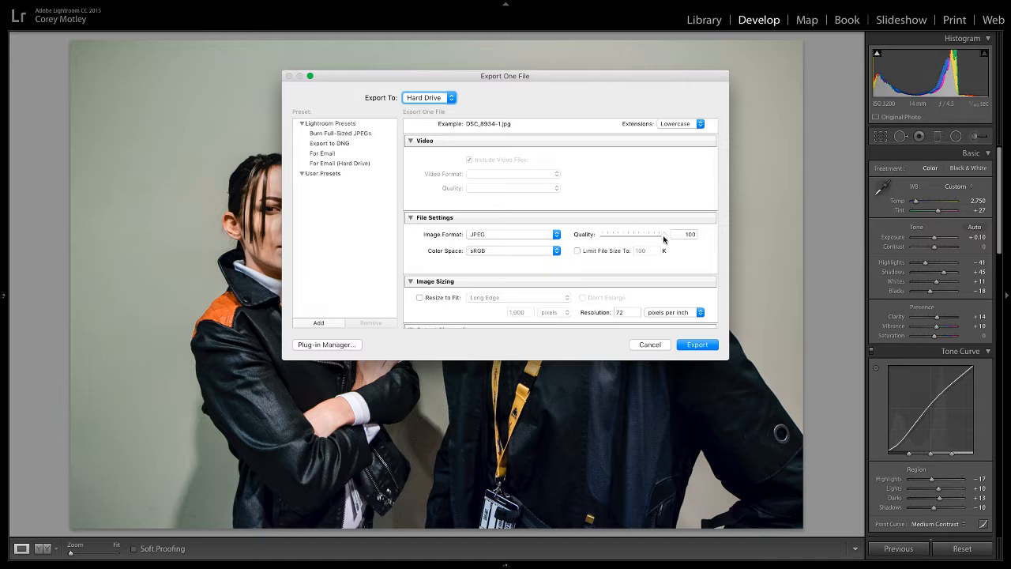
pyautogui.scroll(1, 578, 210)
pyautogui.scroll(-3, 576, 211)
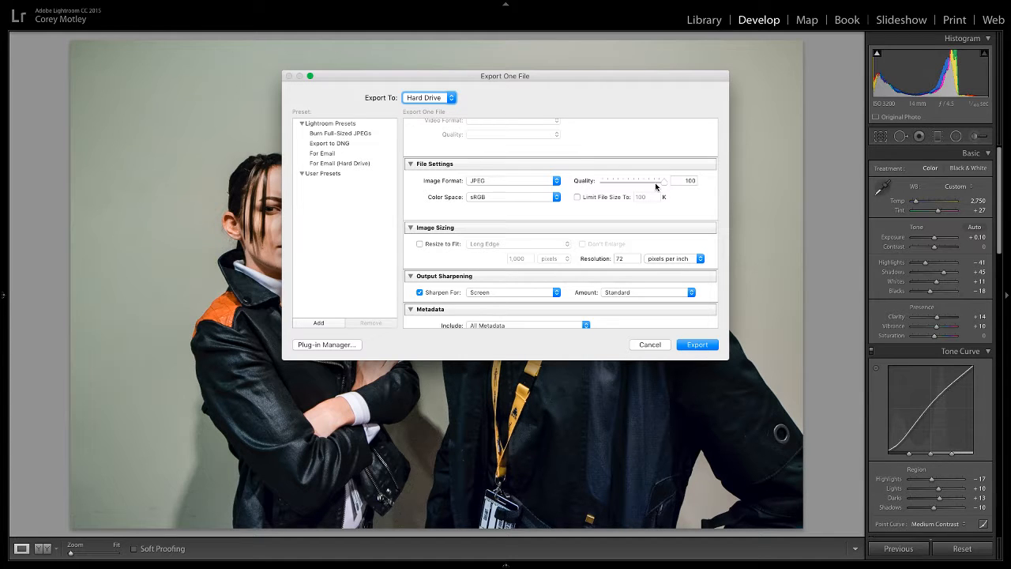
pyautogui.moveTo(656, 187); pyautogui.dragTo(652, 184)
pyautogui.moveTo(649, 185); pyautogui.dragTo(681, 184)
pyautogui.scroll(-3, 564, 206)
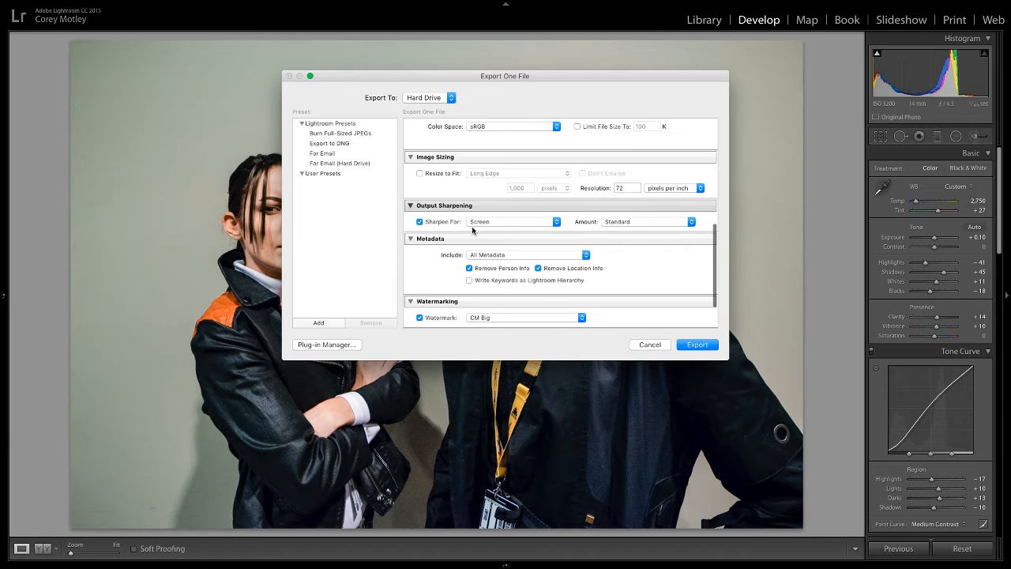
pyautogui.click(420, 173)
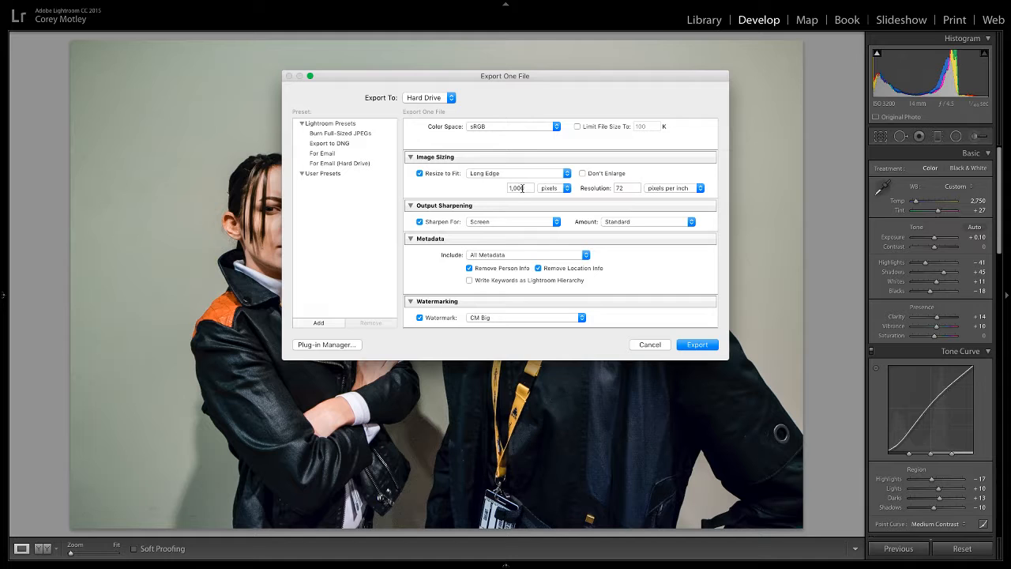
pyautogui.click(567, 188)
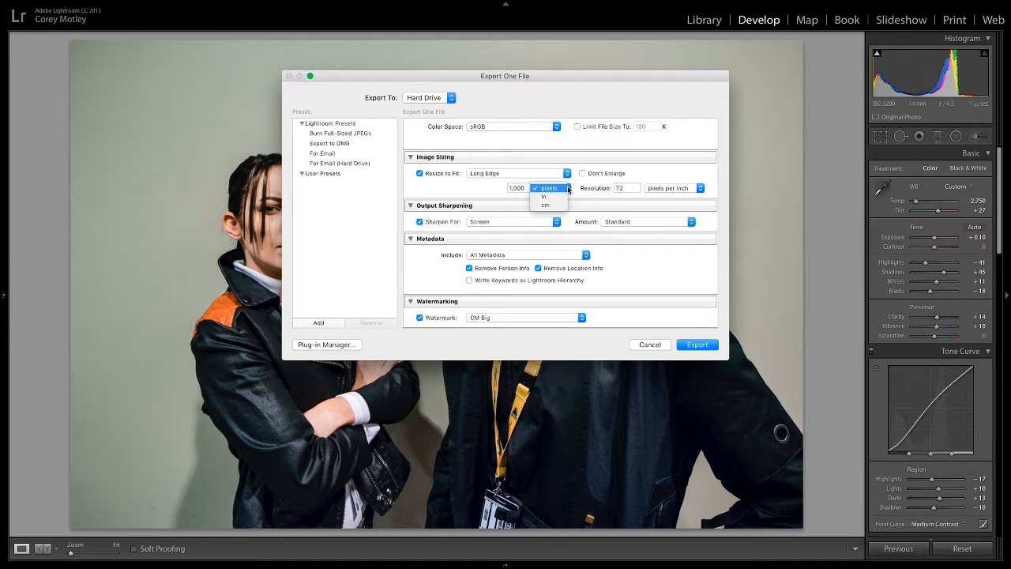
pyautogui.click(563, 188)
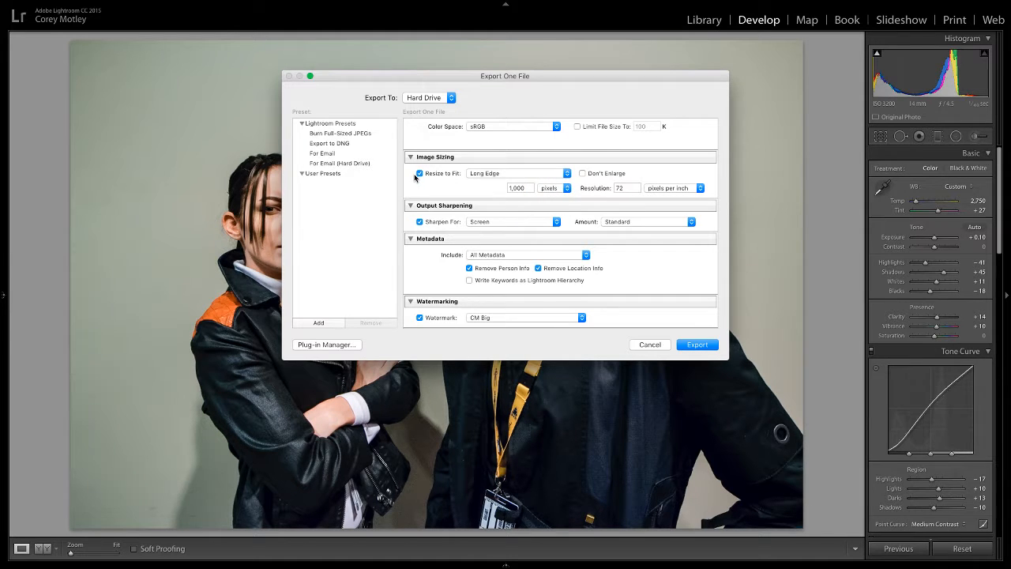
pyautogui.click(419, 174)
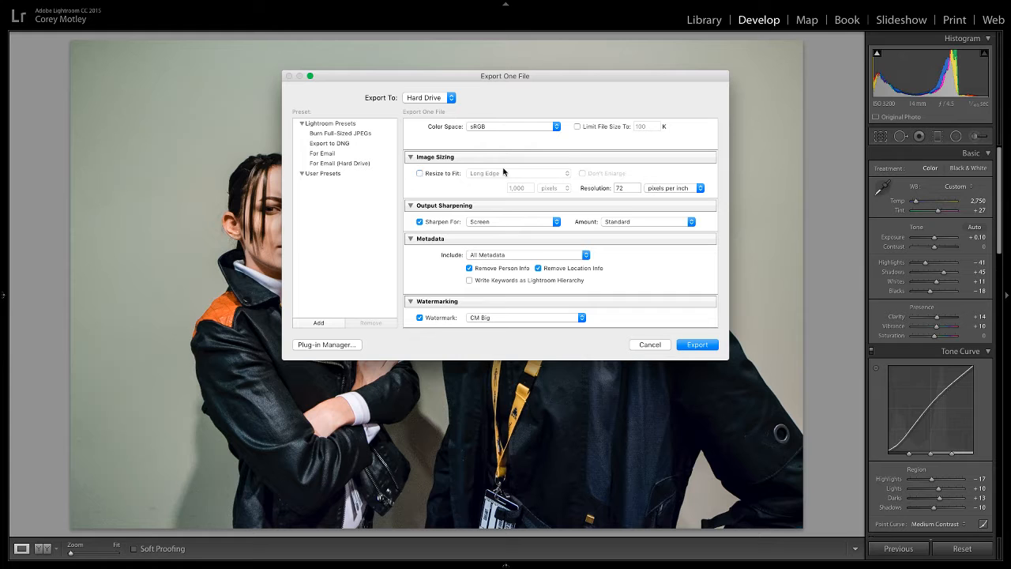
# Step: Export the photo to the hard drive as a full-size sRGB JPEG
pyautogui.scroll(3, 568, 162)
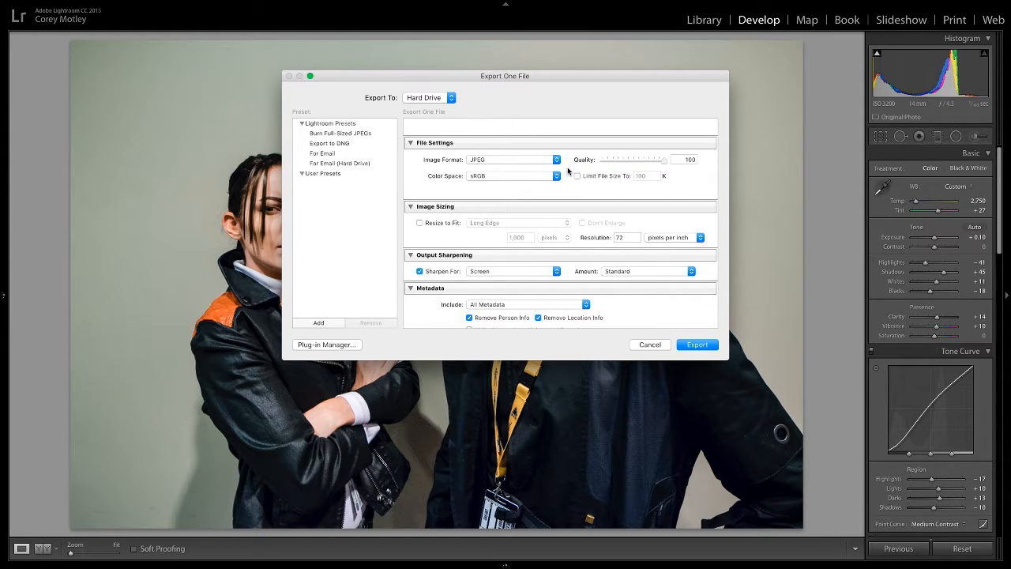
pyautogui.click(697, 345)
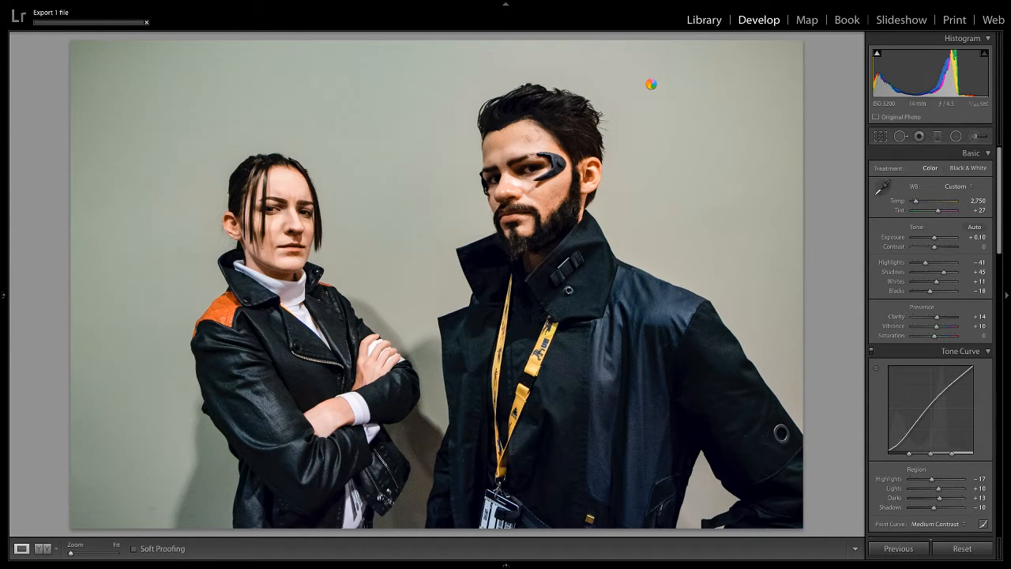
# Step: Return to the Library grid and look through the rest of the cosplay convention photos in All Photographs
pyautogui.press('g')
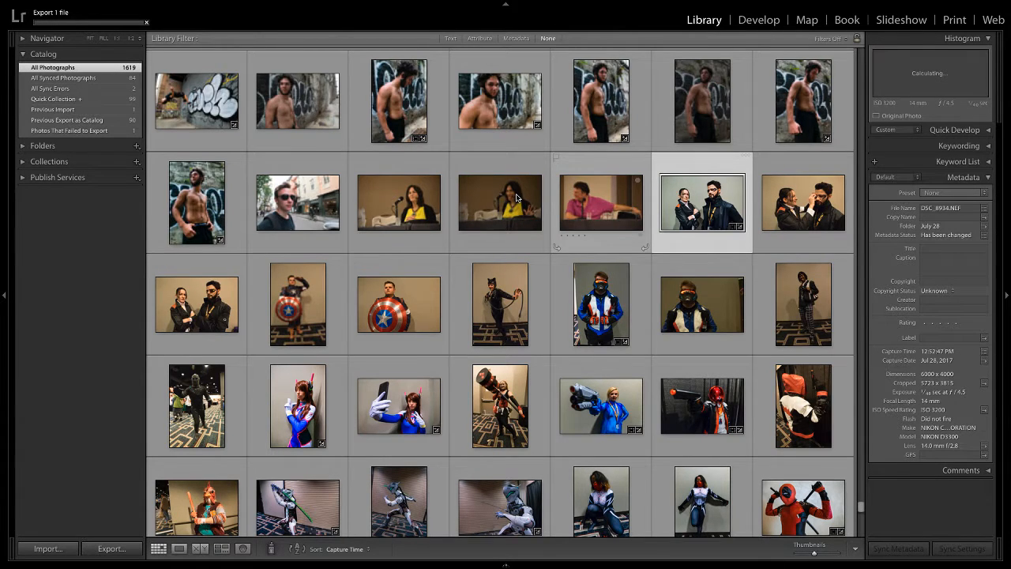
pyautogui.scroll(-2, 498, 203)
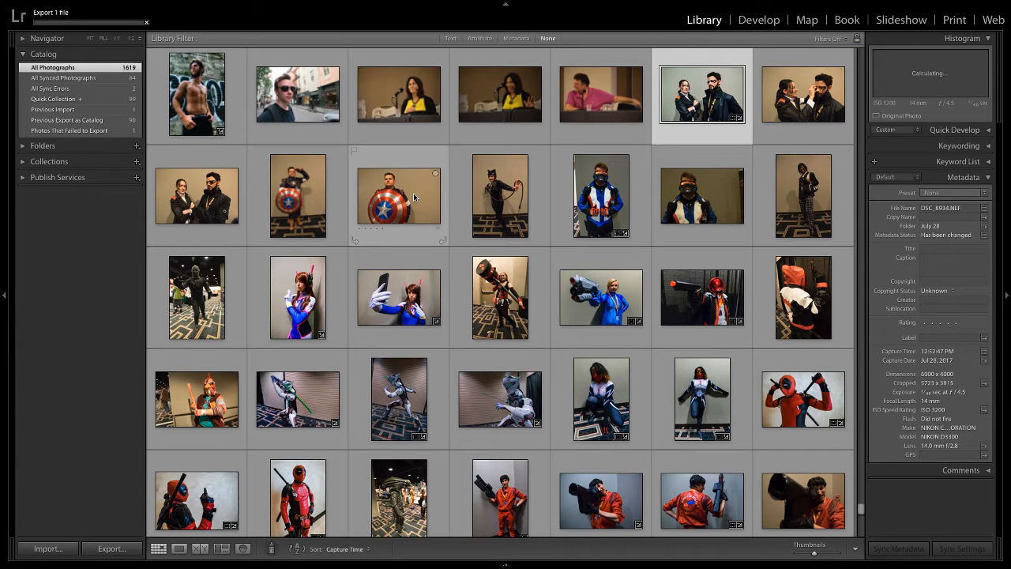
pyautogui.scroll(-2, 413, 197)
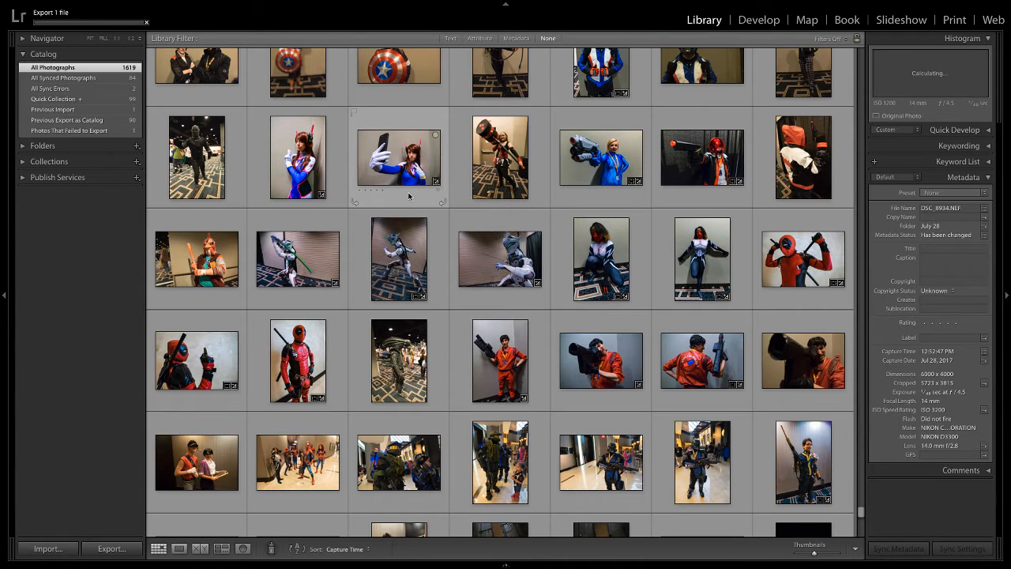
pyautogui.scroll(-2, 409, 197)
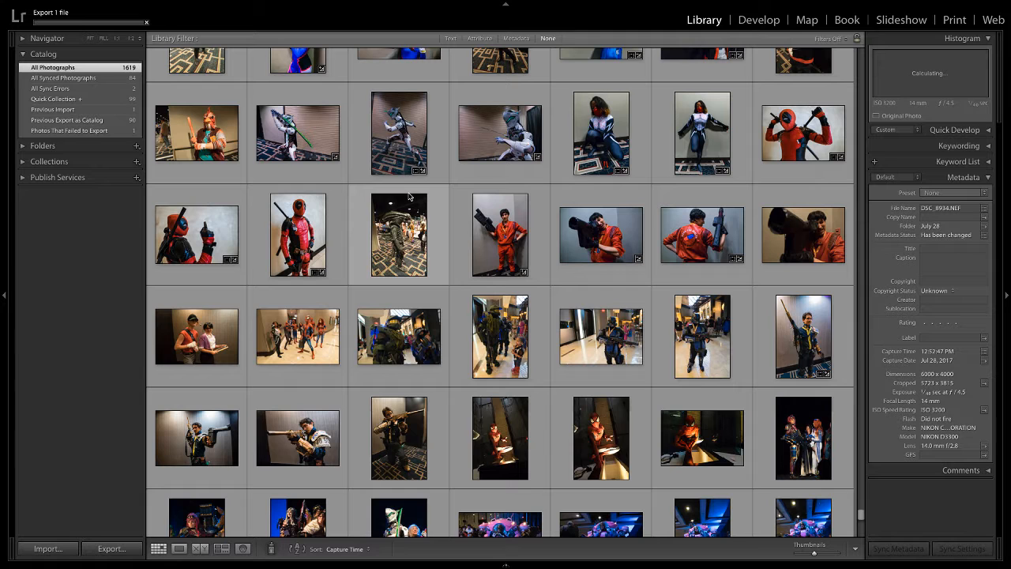
pyautogui.scroll(-2, 409, 196)
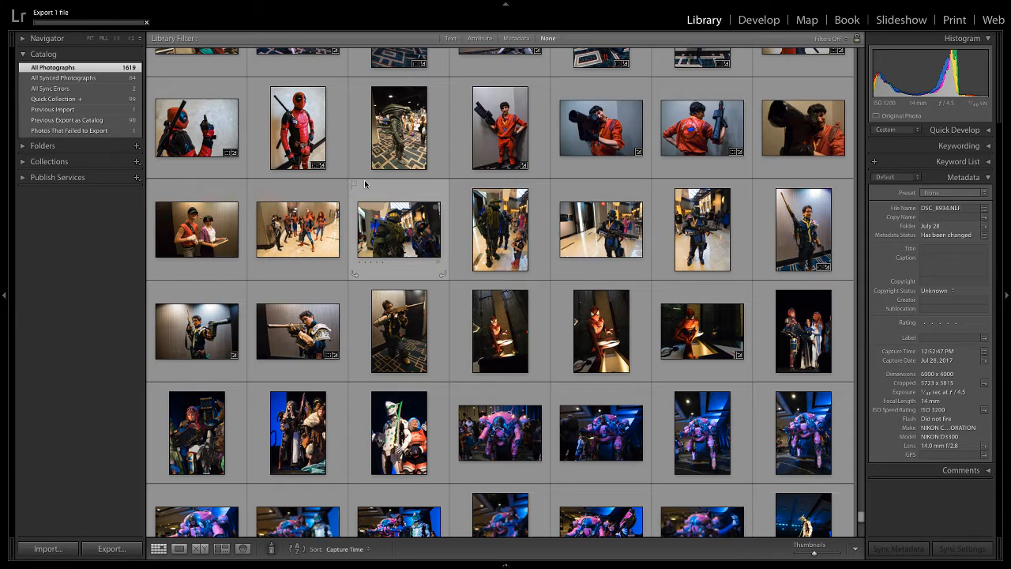
pyautogui.scroll(-1, 364, 184)
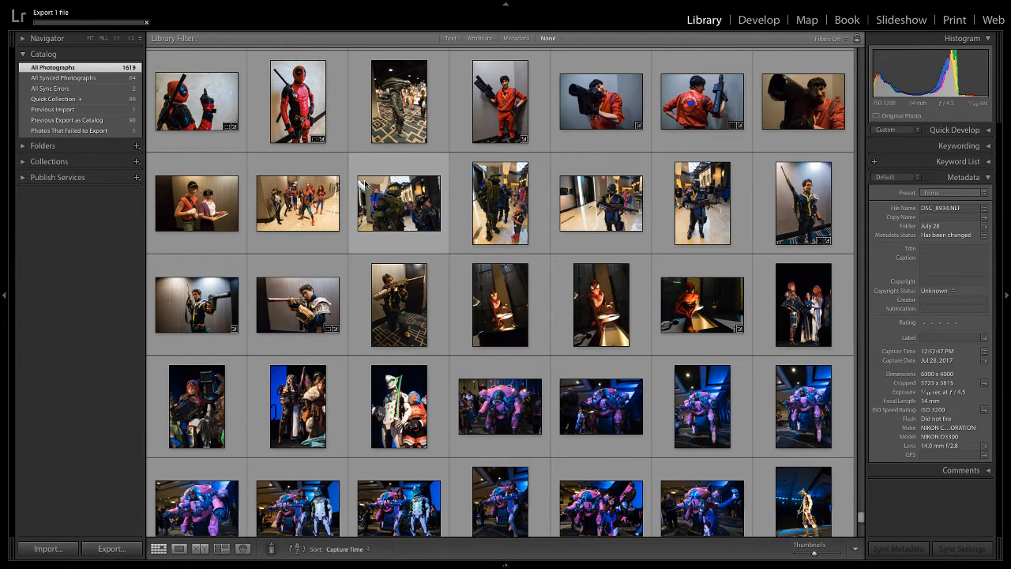
pyautogui.scroll(-1, 364, 184)
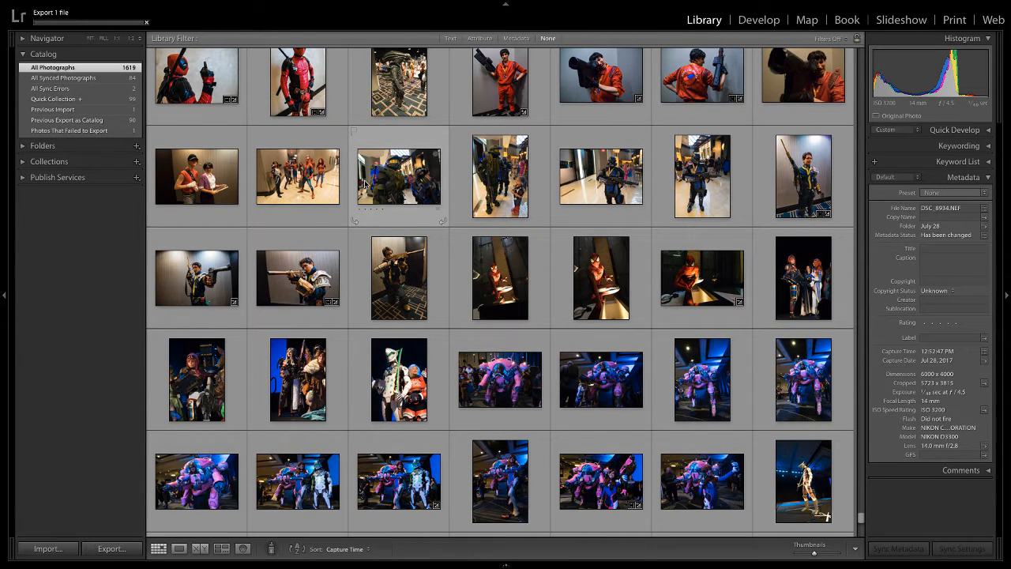
pyautogui.scroll(-2, 364, 184)
pyautogui.scroll(-2, 362, 185)
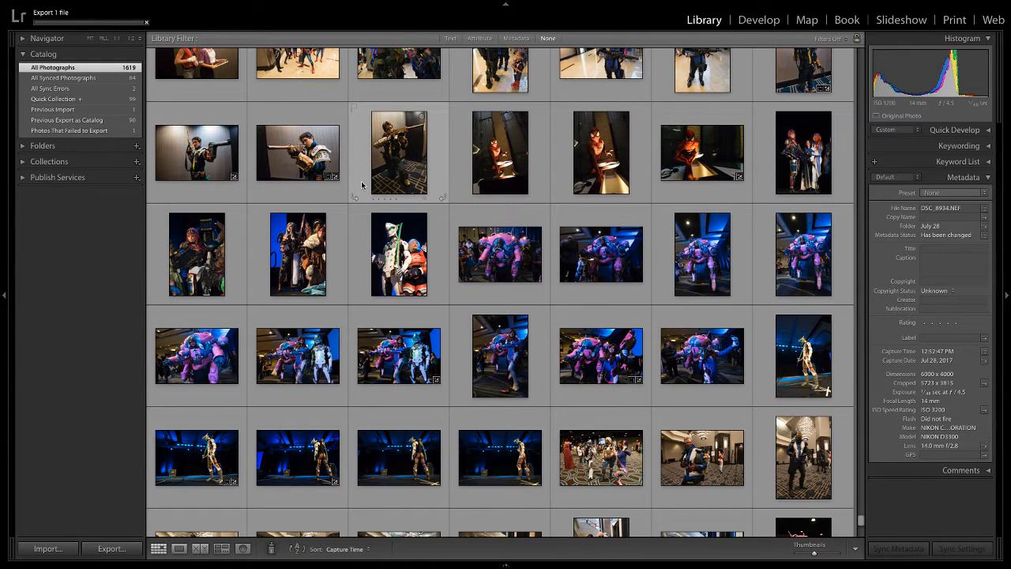
pyautogui.scroll(-2, 362, 184)
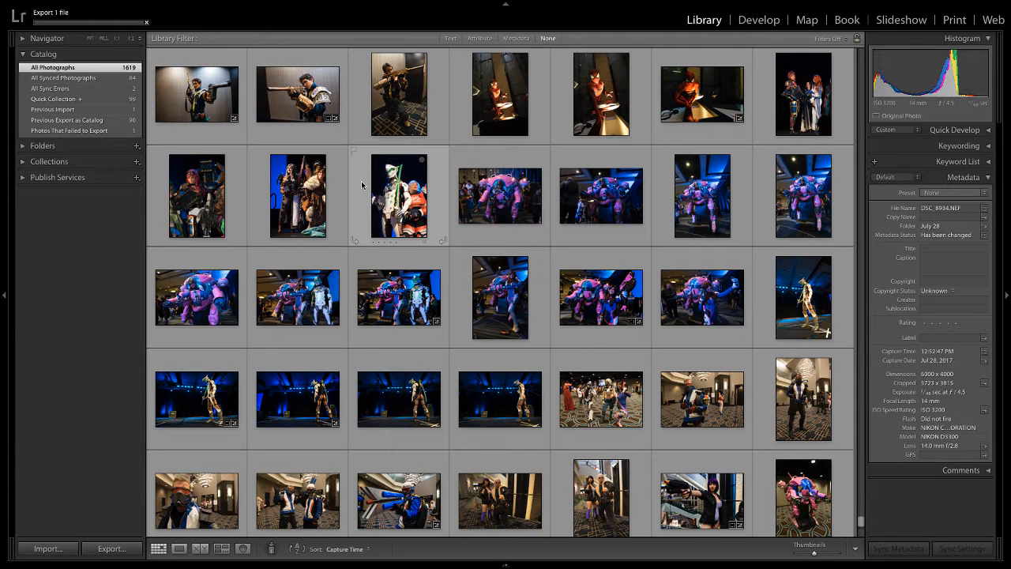
pyautogui.scroll(-2, 362, 185)
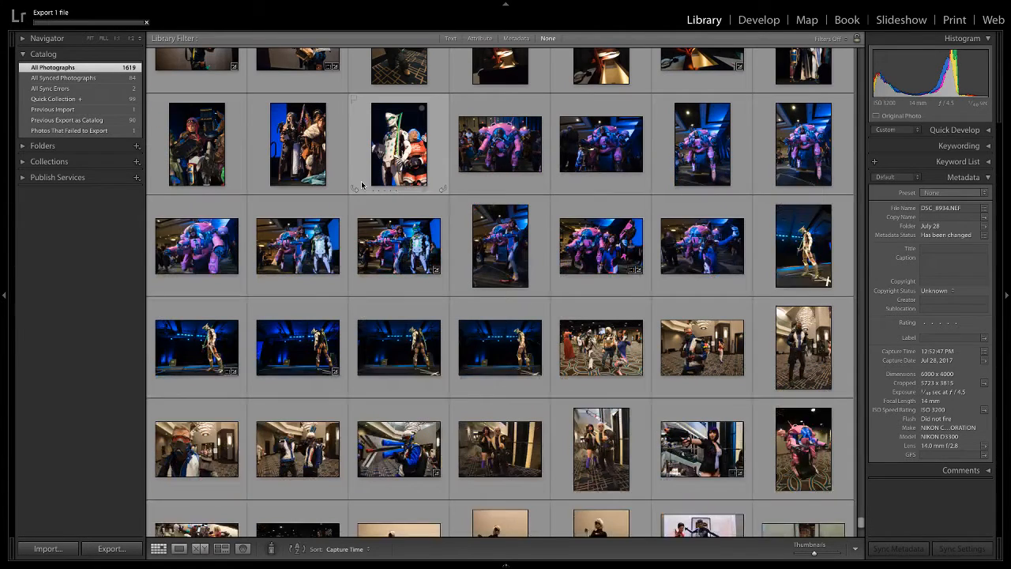
pyautogui.scroll(-2, 362, 185)
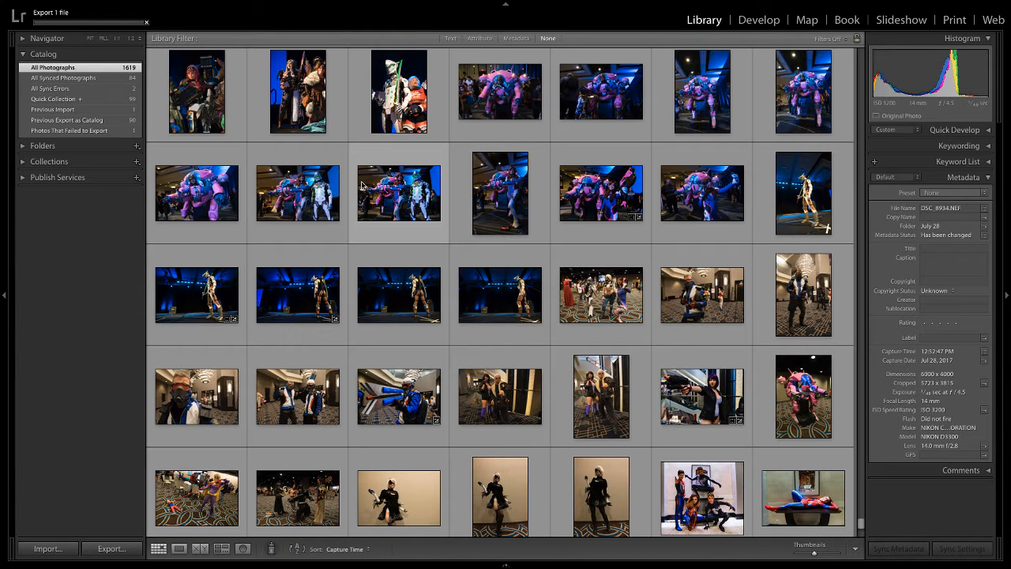
pyautogui.scroll(-6, 362, 185)
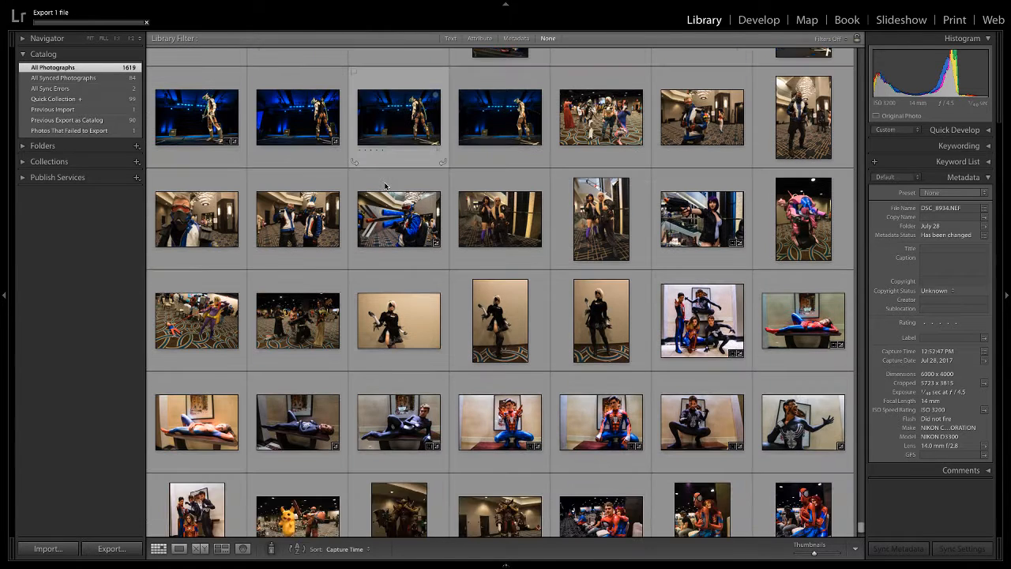
pyautogui.scroll(-2, 386, 186)
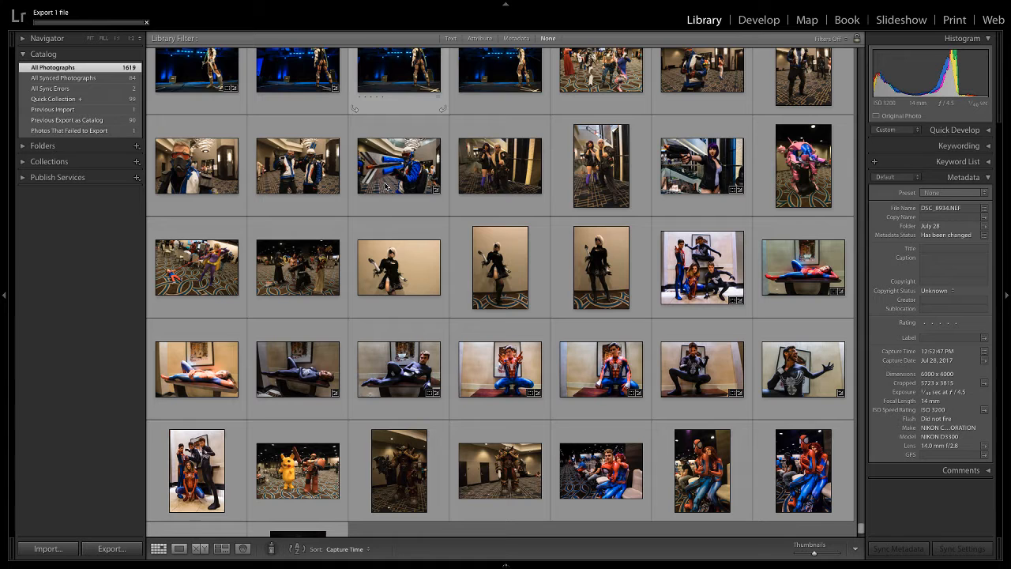
pyautogui.scroll(-3, 386, 186)
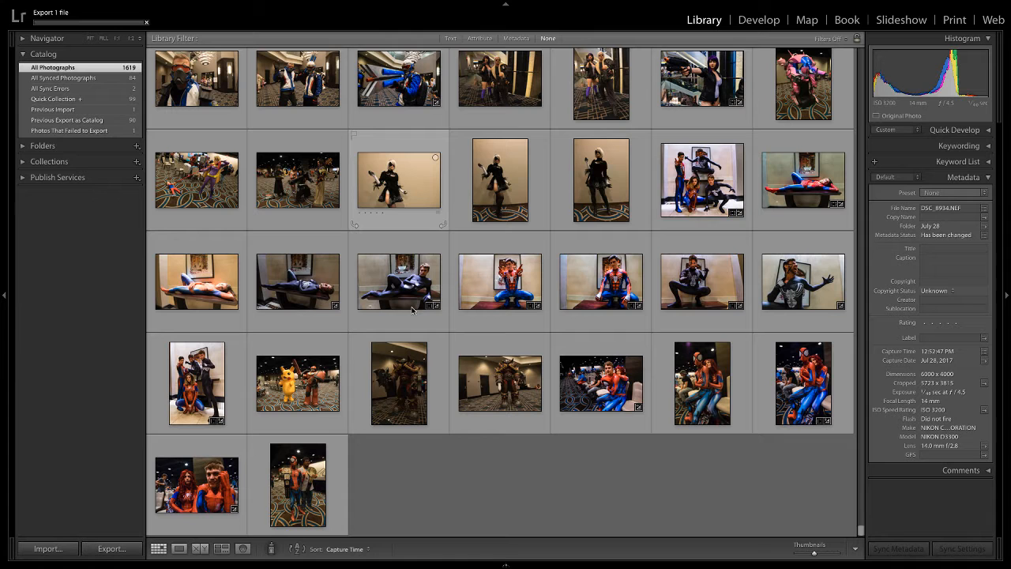
pyautogui.scroll(2, 413, 362)
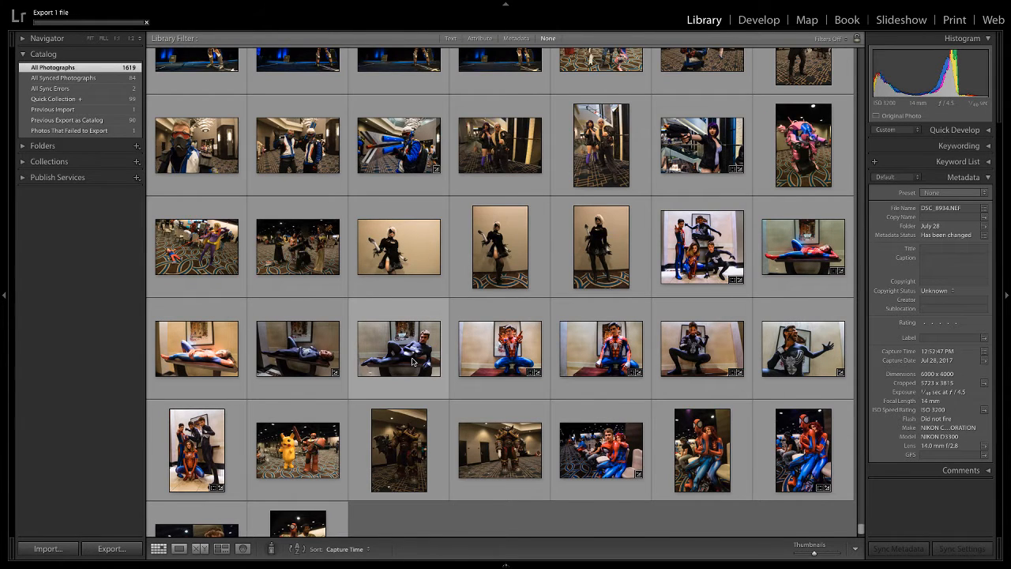
pyautogui.scroll(2, 412, 362)
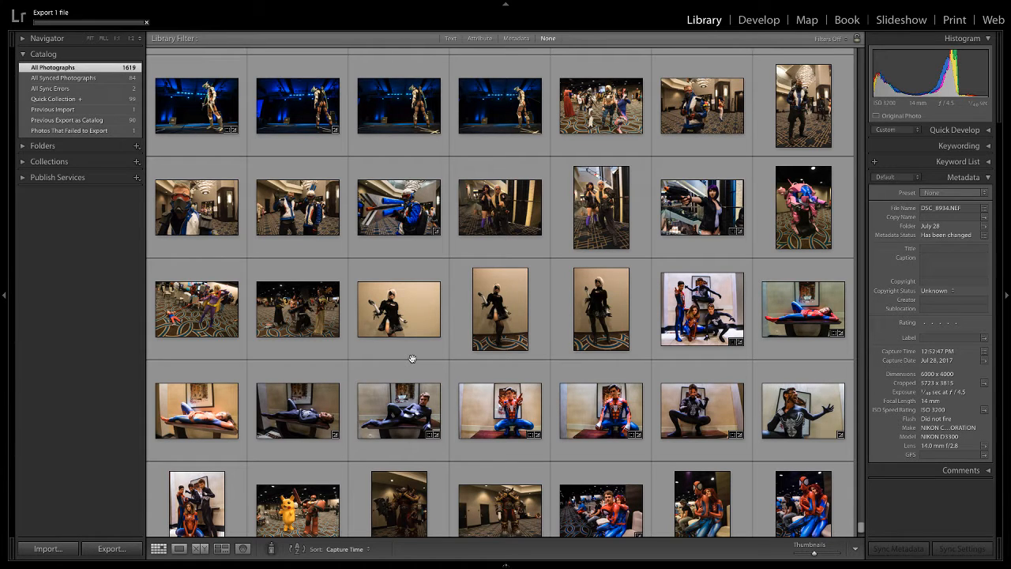
pyautogui.scroll(2, 412, 359)
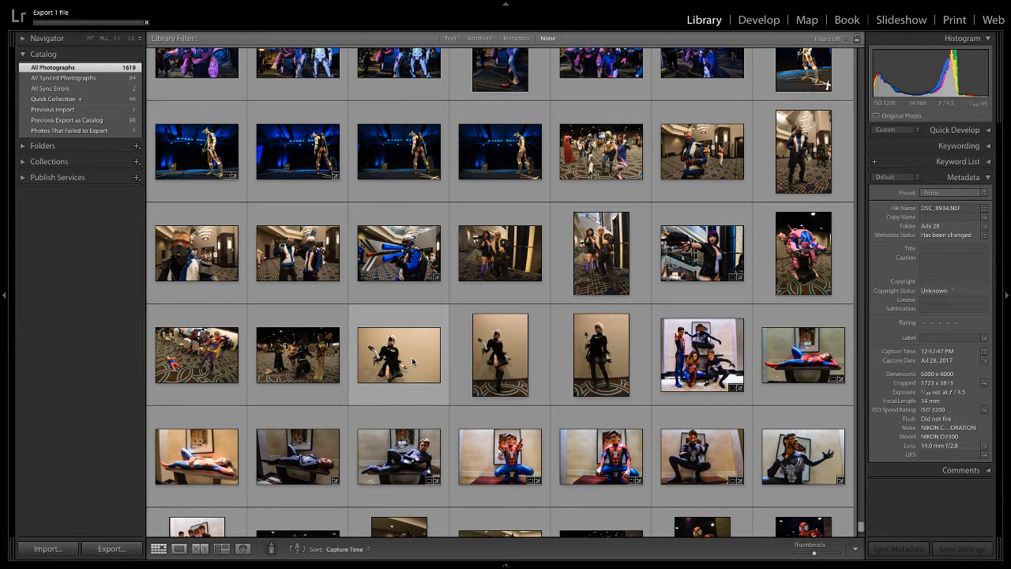
pyautogui.scroll(1, 412, 361)
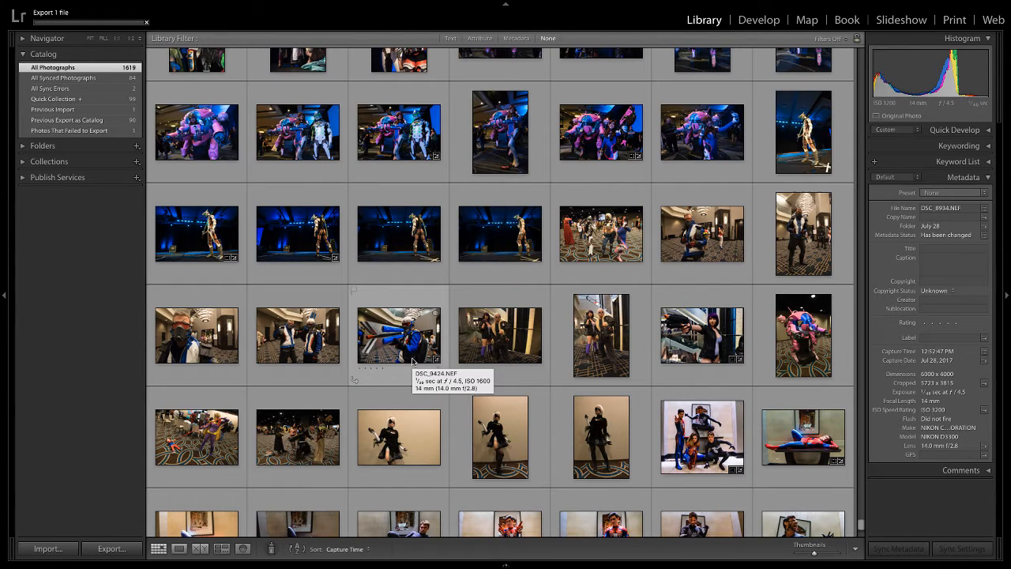
pyautogui.scroll(1, 411, 361)
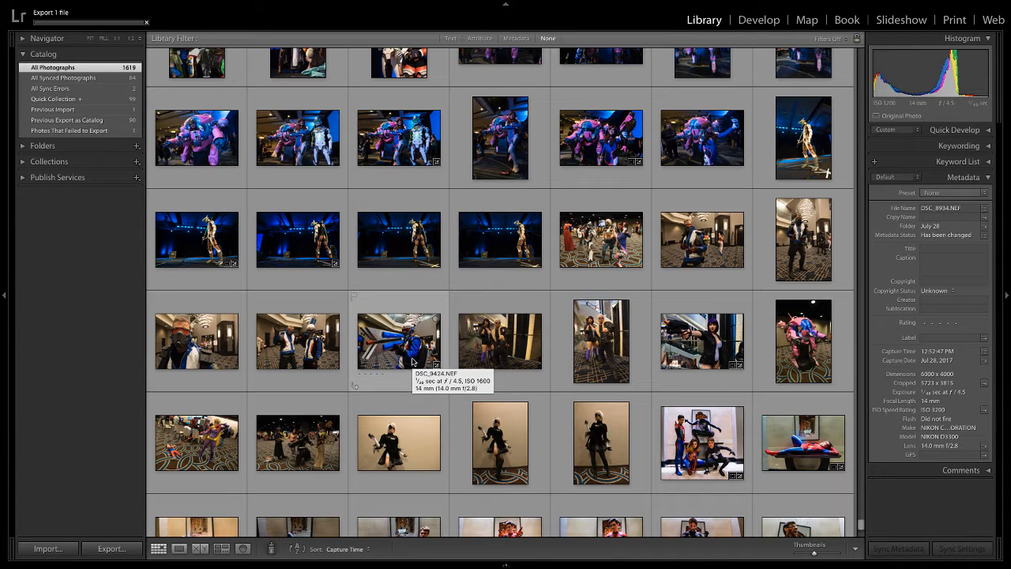
pyautogui.scroll(1, 412, 361)
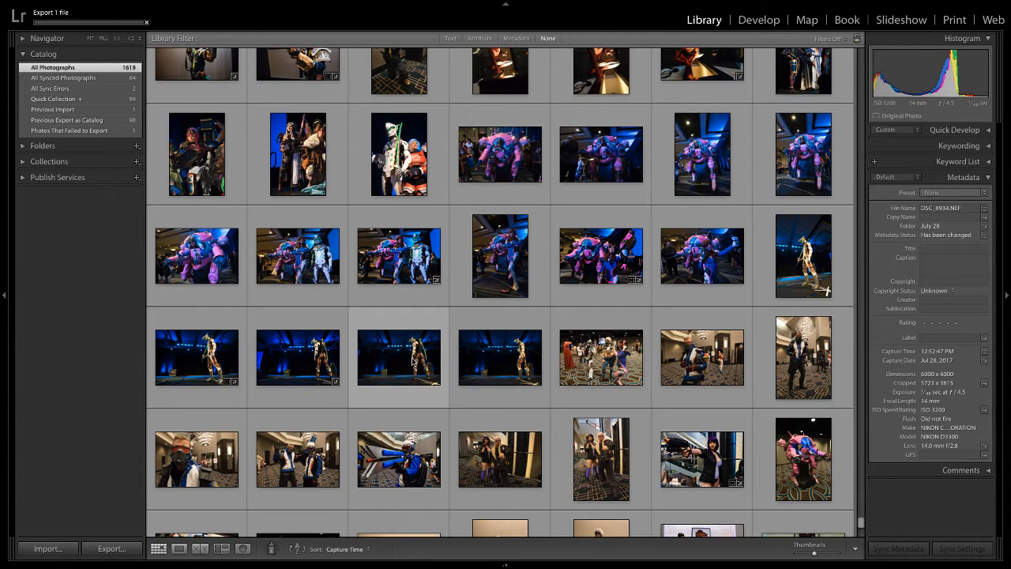
pyautogui.scroll(1, 412, 361)
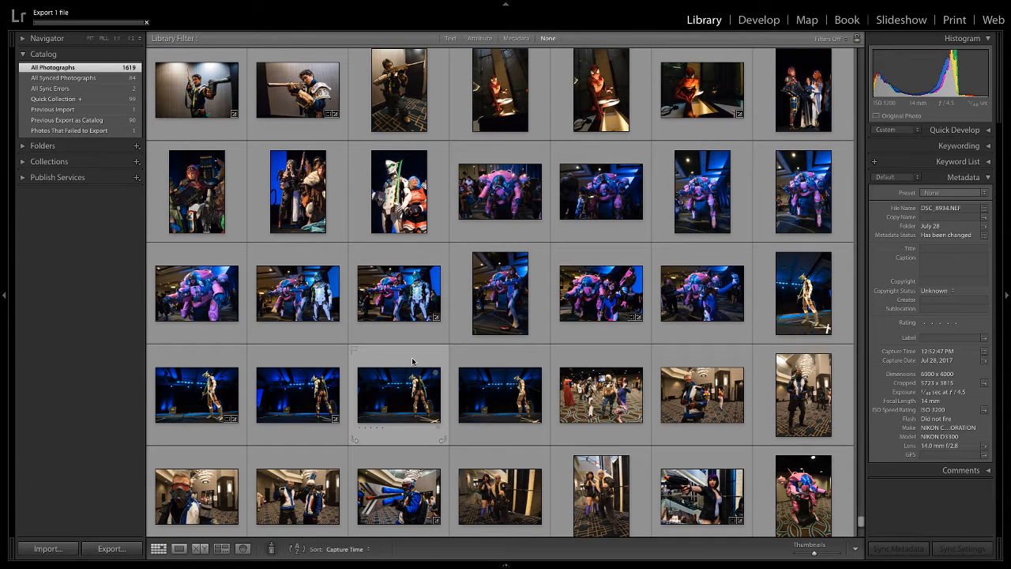
pyautogui.scroll(1, 412, 361)
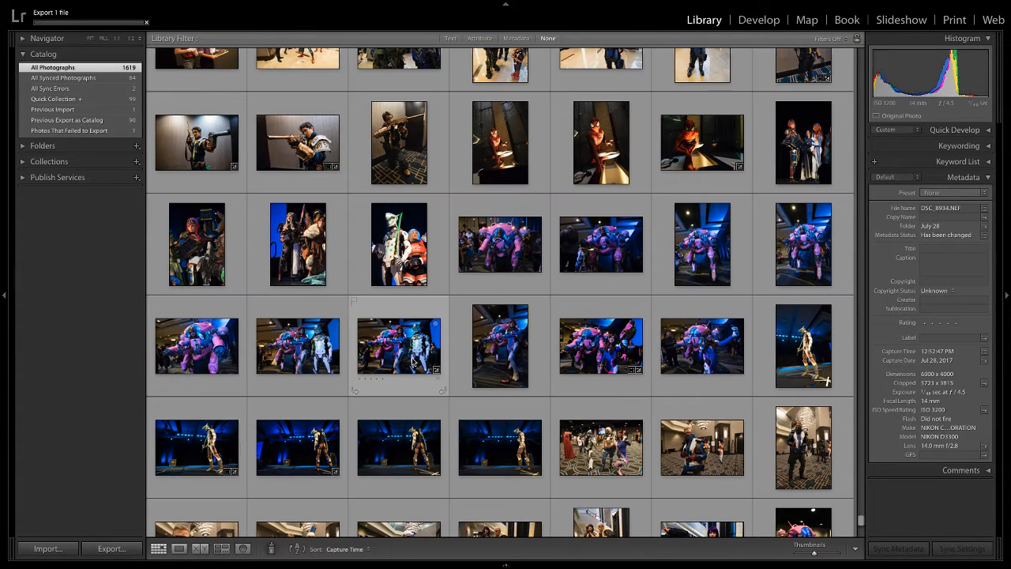
pyautogui.scroll(1, 412, 361)
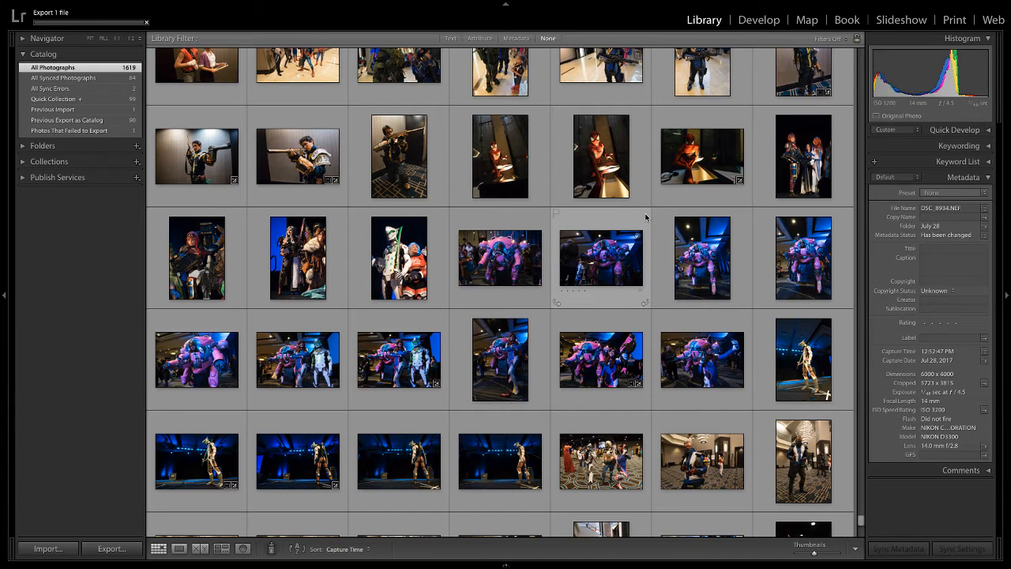
pyautogui.scroll(3, 434, 250)
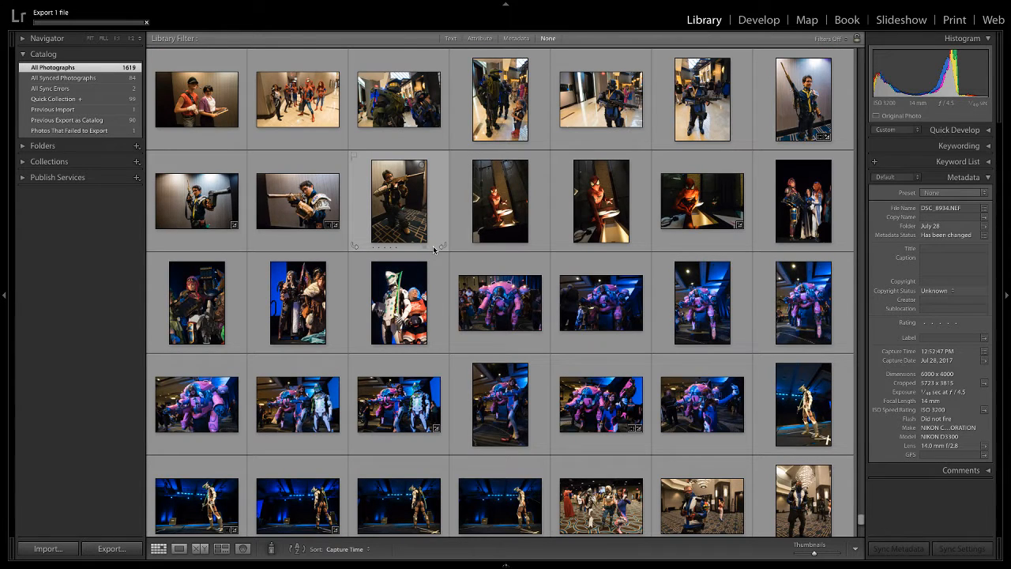
# Step: Find the photo of the green-armored cosplayer beside the blue-armored one and open it for developing
pyautogui.scroll(2, 434, 250)
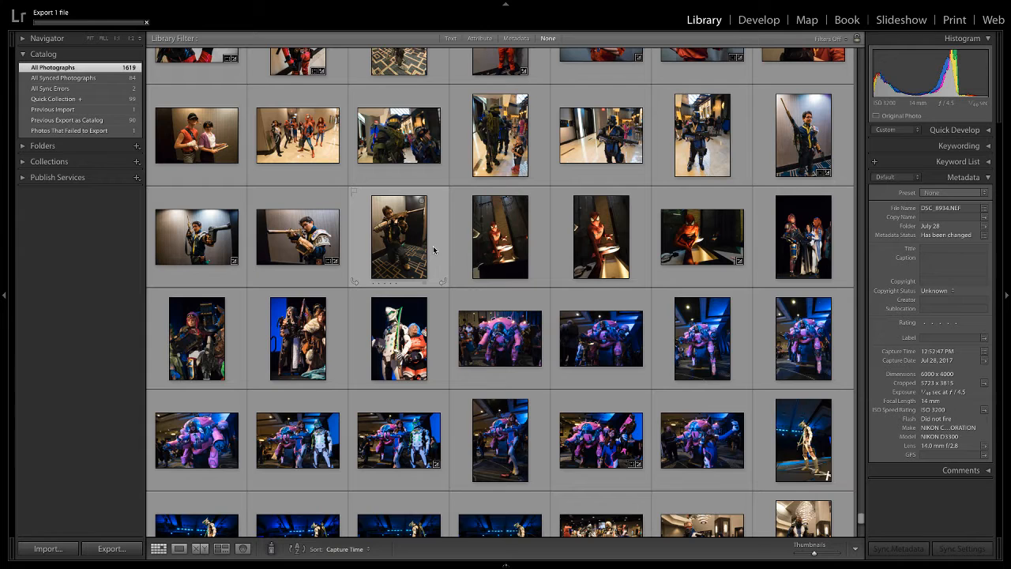
pyautogui.scroll(1, 433, 251)
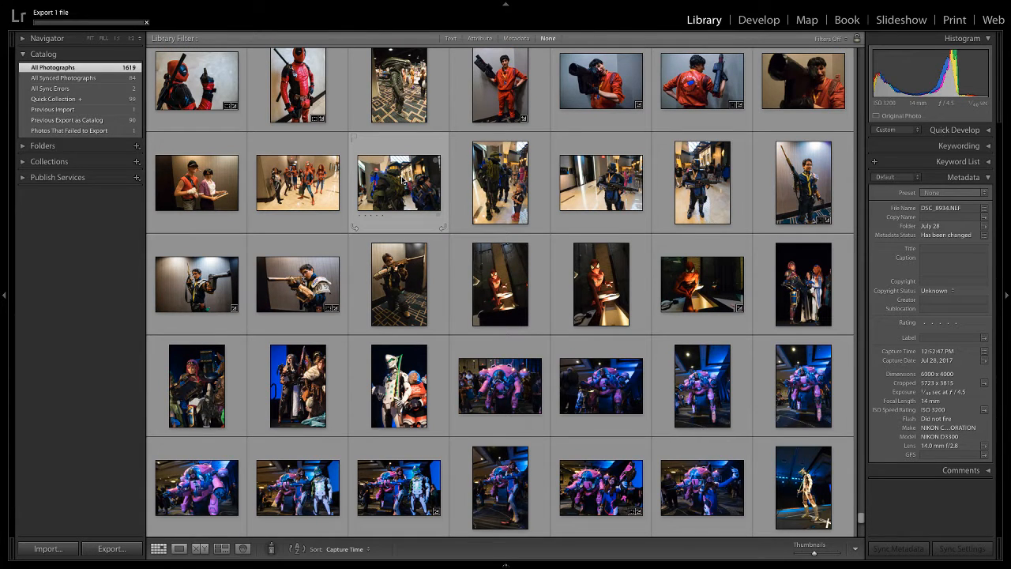
pyautogui.click(403, 180)
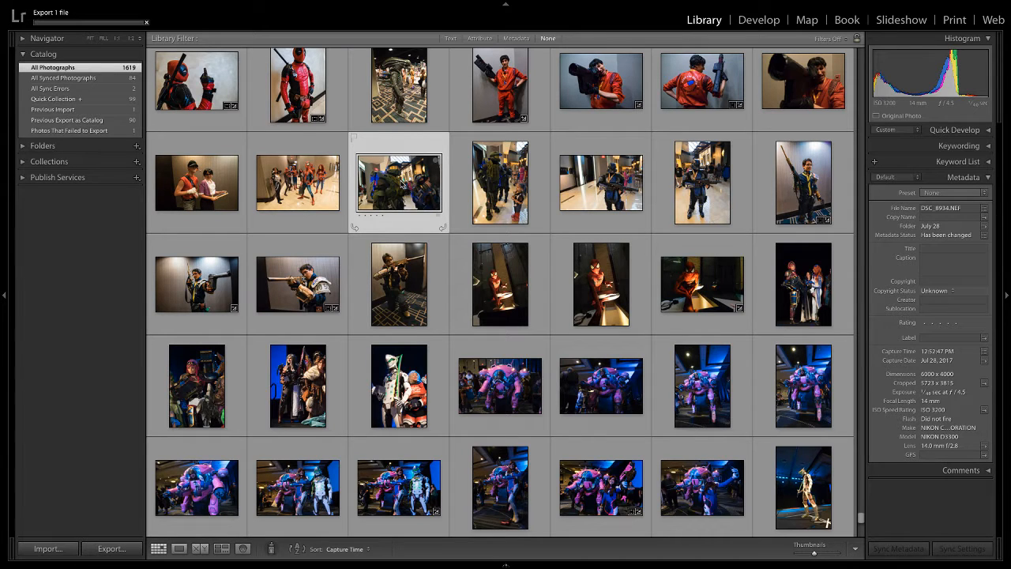
pyautogui.press('alt')
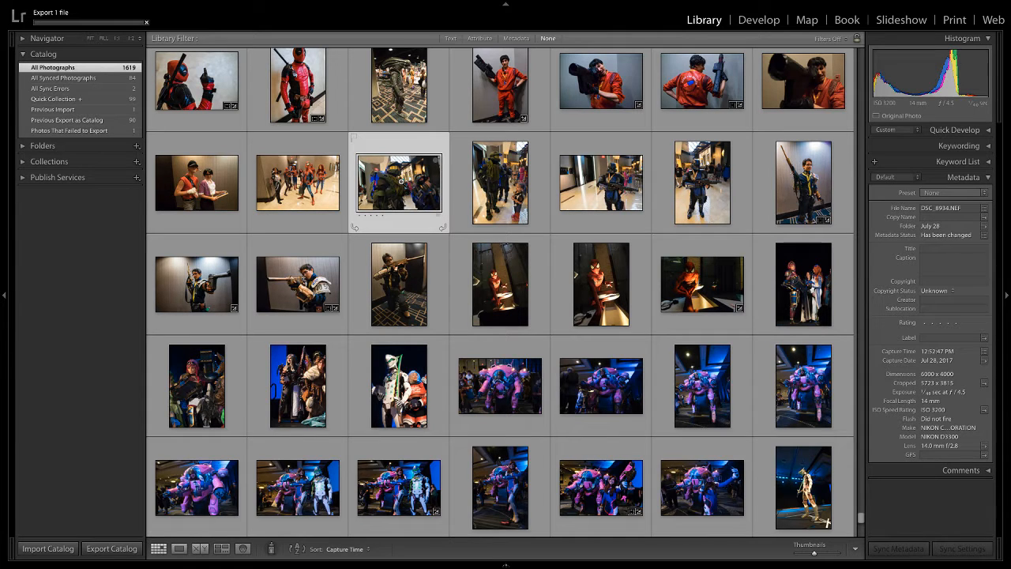
pyautogui.press('d')
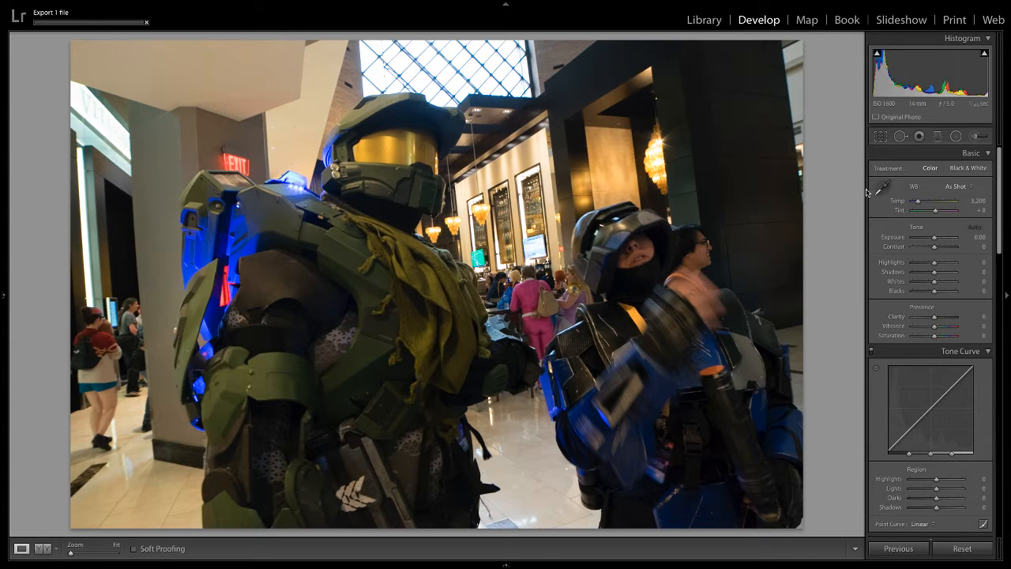
# Step: Crop the photo to a portrait frame around the green-armored cosplayer, cutting out the blue-armored figure and the bystanders behind him
pyautogui.press('r')
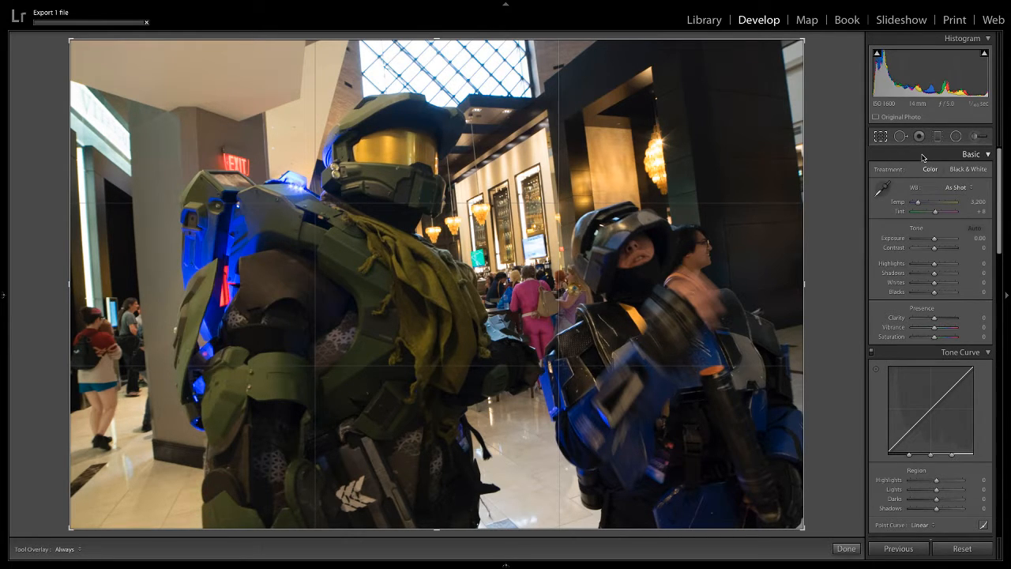
pyautogui.moveTo(803, 40); pyautogui.dragTo(456, 42)
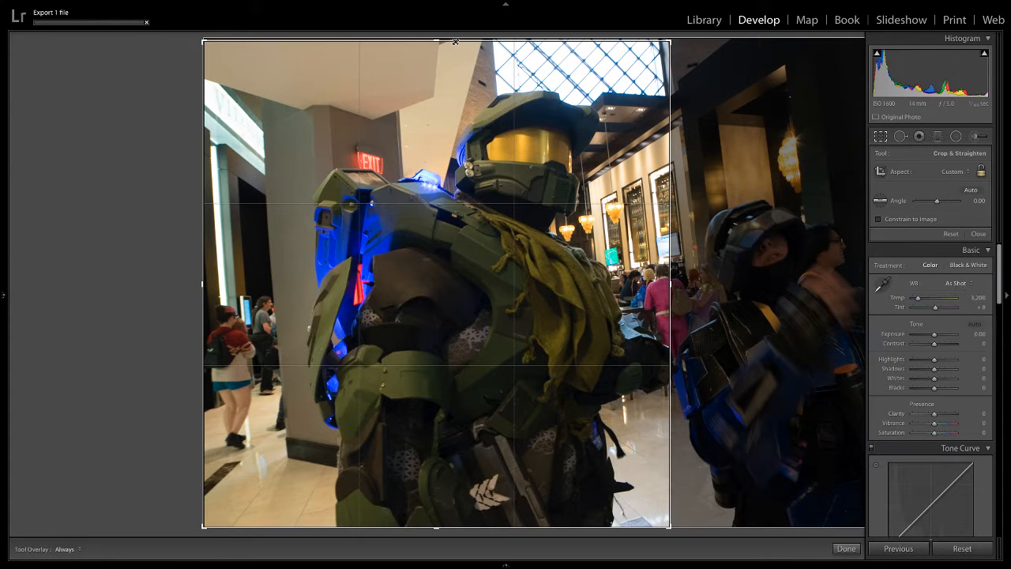
pyautogui.moveTo(204, 41); pyautogui.dragTo(243, 29)
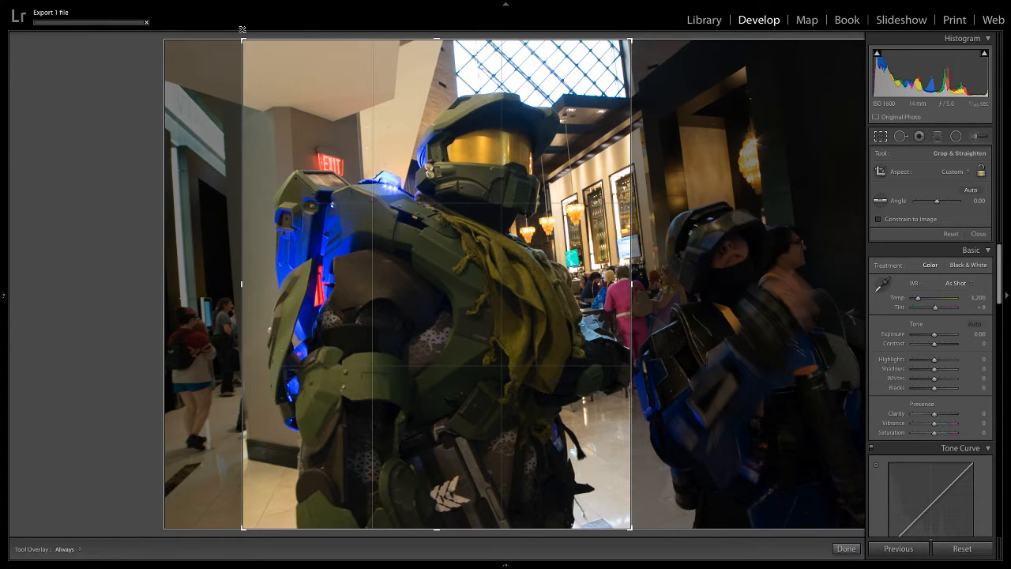
pyautogui.press('Return')
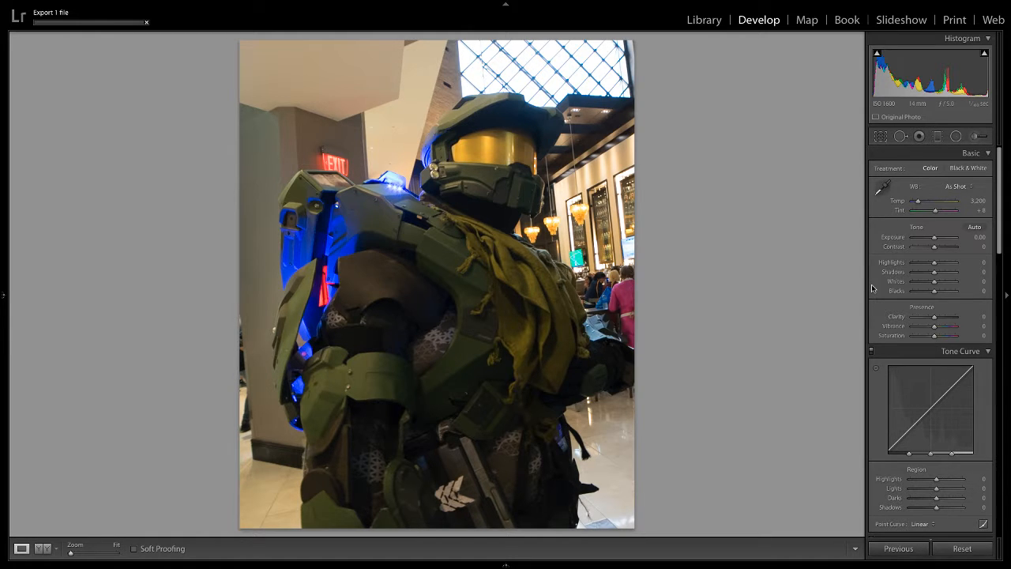
# Step: Apply the Medium Contrast point curve and set the Dehaze amount to +10
pyautogui.scroll(-1, 878, 287)
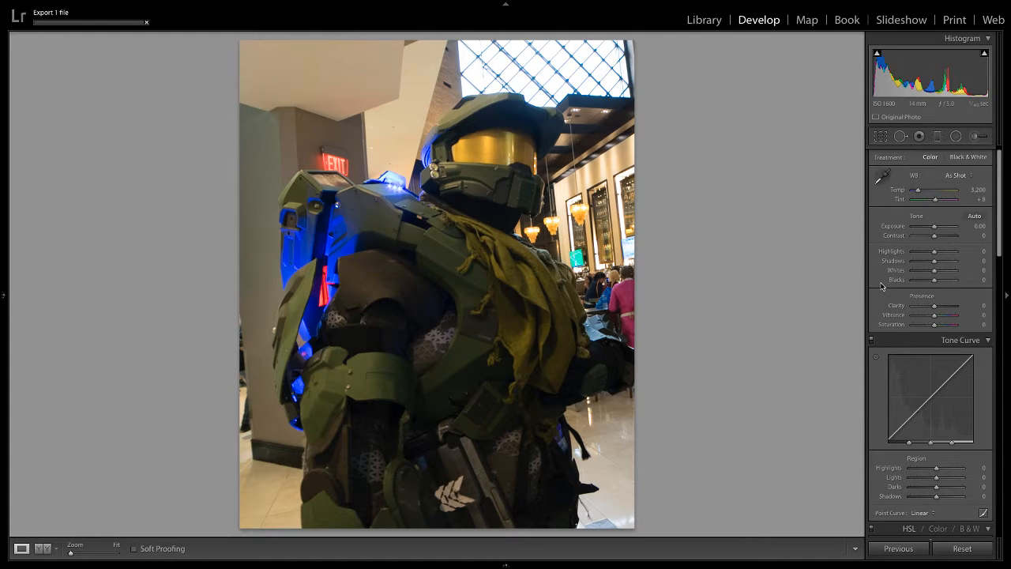
pyautogui.scroll(-5, 932, 300)
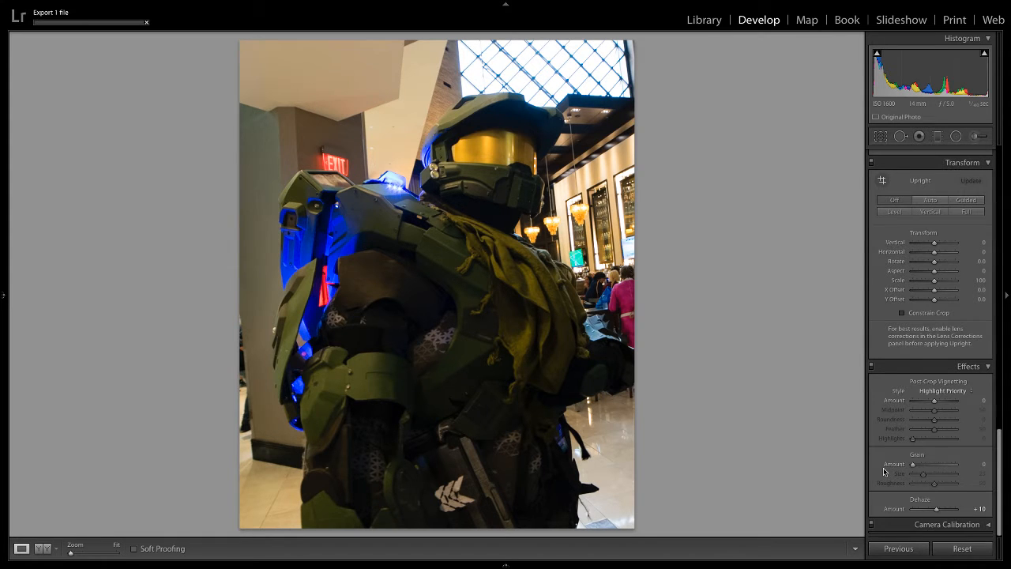
pyautogui.scroll(15, 883, 355)
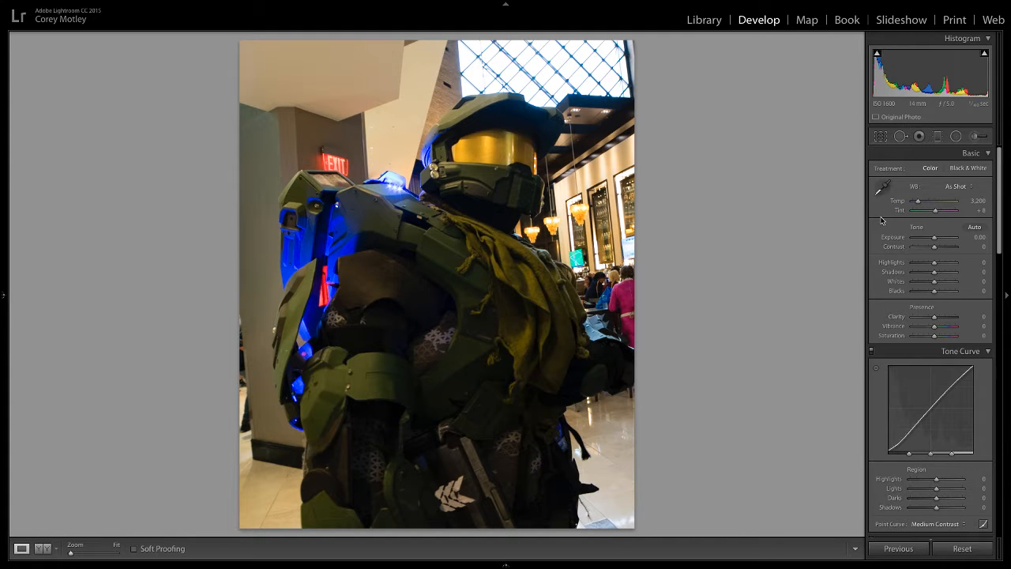
# Step: Cool the white balance by lowering the color temperature to 2,900
pyautogui.press('-')
pyautogui.press('-')
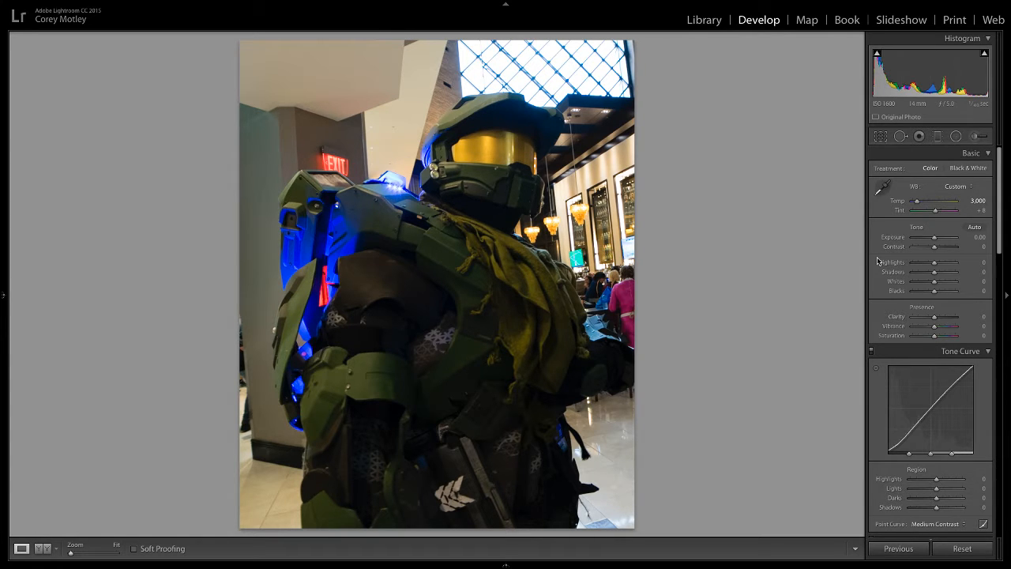
pyautogui.press('-')
# Step: Adjust the basic tones with Shadows at +22, Whites at −20 and Blacks at −12, checking the black clipping preview
pyautogui.scroll(-1, 882, 223)
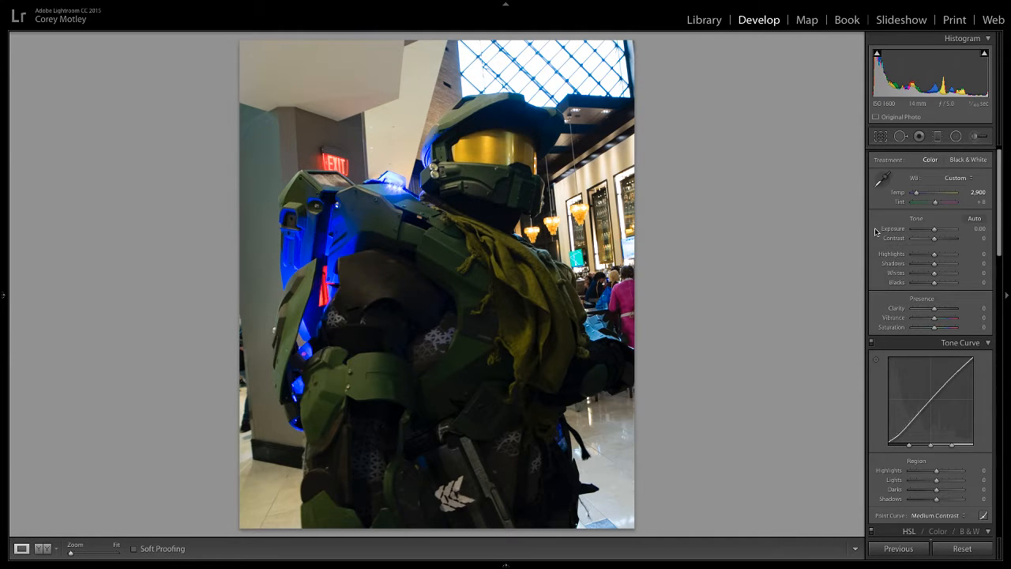
pyautogui.moveTo(935, 264); pyautogui.dragTo(937, 264)
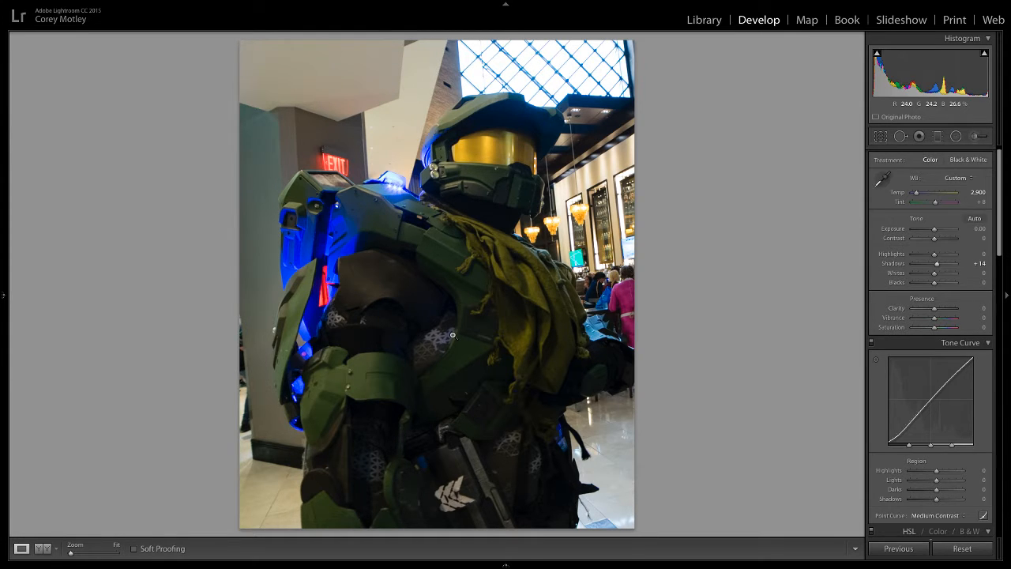
pyautogui.moveTo(937, 264); pyautogui.dragTo(939, 267)
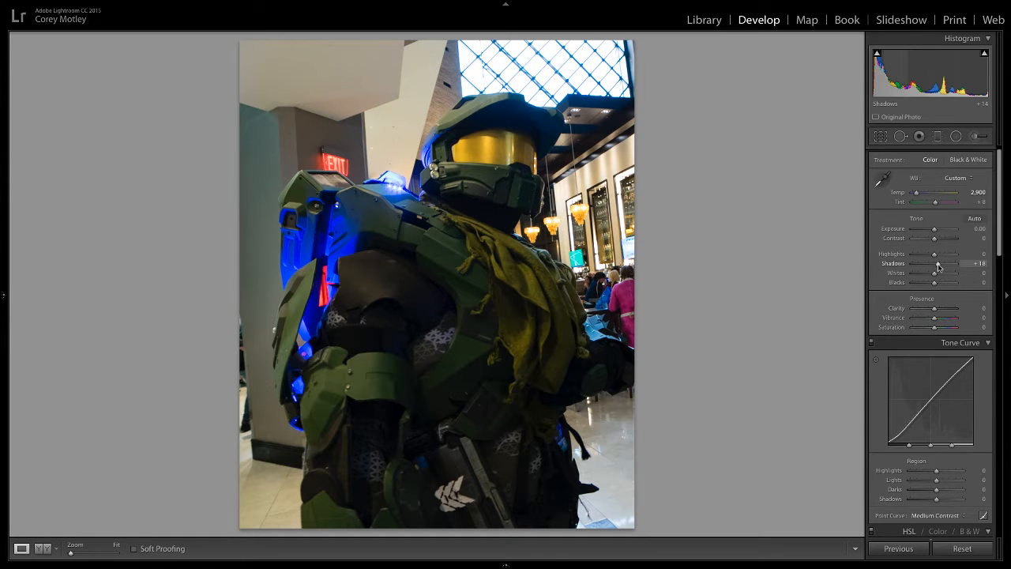
pyautogui.moveTo(938, 267); pyautogui.dragTo(939, 266)
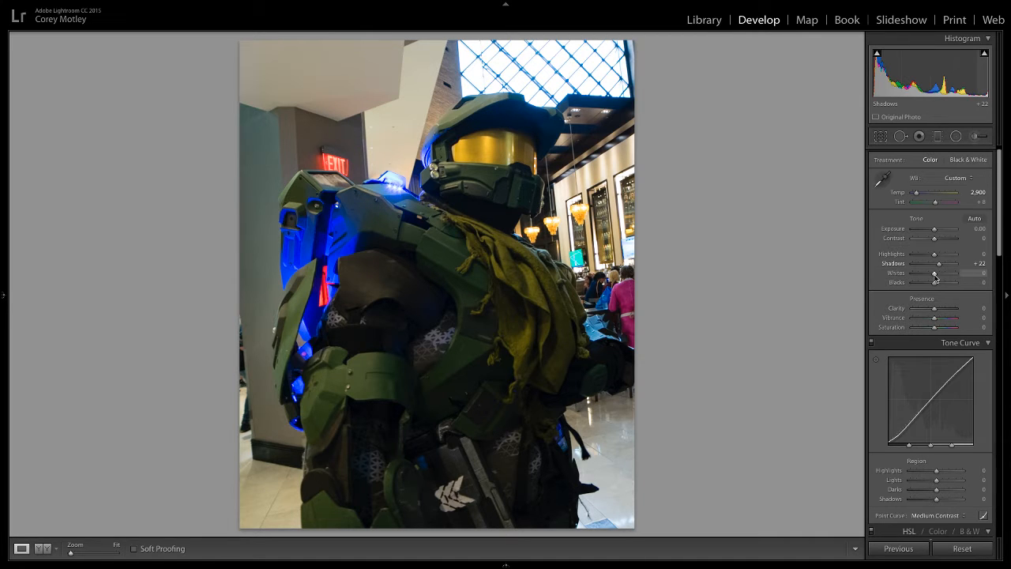
pyautogui.moveTo(934, 273); pyautogui.dragTo(931, 278)
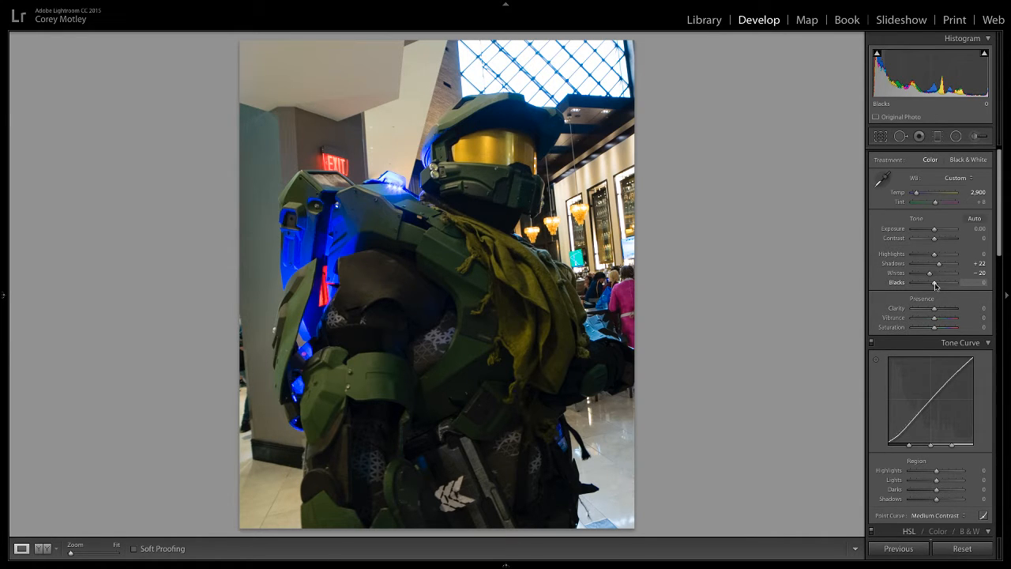
pyautogui.moveTo(935, 283); pyautogui.dragTo(933, 284)
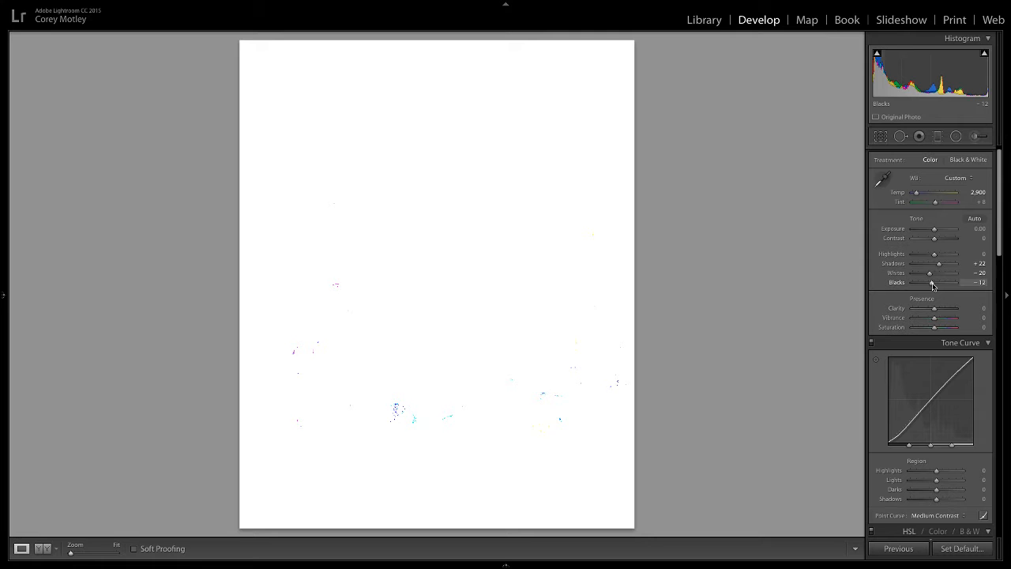
pyautogui.moveTo(933, 286); pyautogui.dragTo(932, 284)
# Step: Set Clarity to +21 and overall Saturation to +11
pyautogui.scroll(-1, 875, 271)
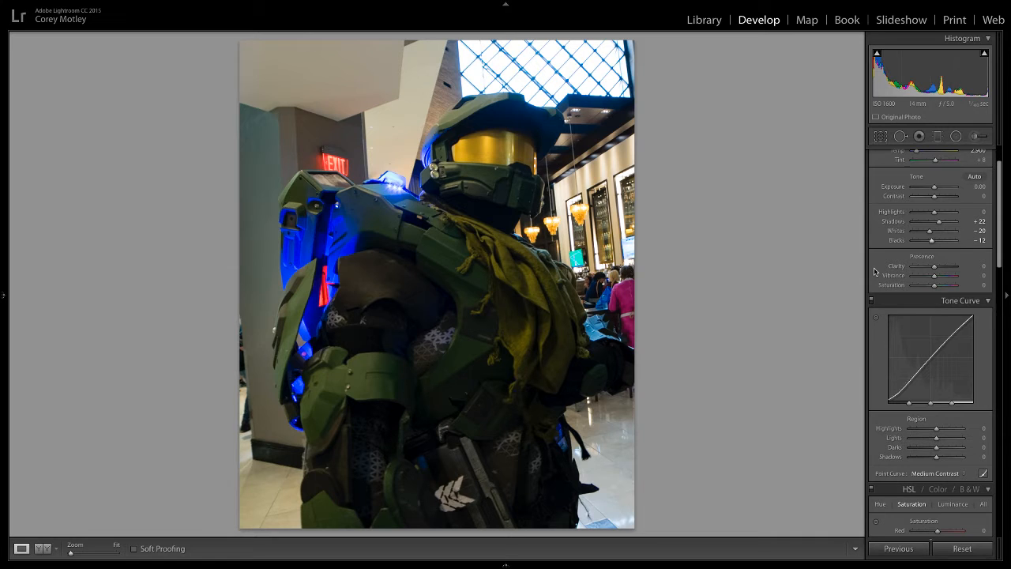
pyautogui.moveTo(935, 267); pyautogui.dragTo(939, 269)
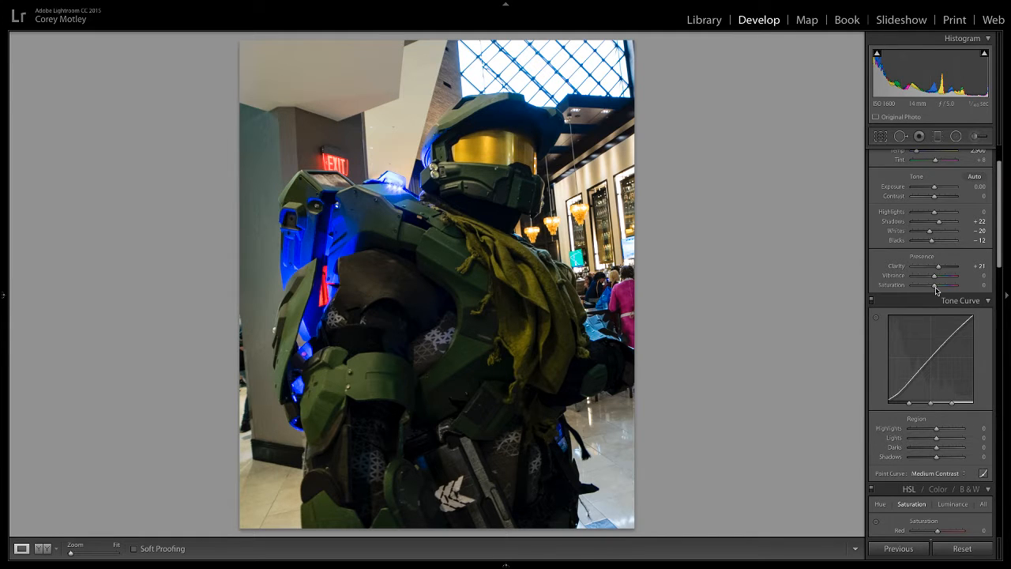
pyautogui.moveTo(936, 291); pyautogui.dragTo(939, 291)
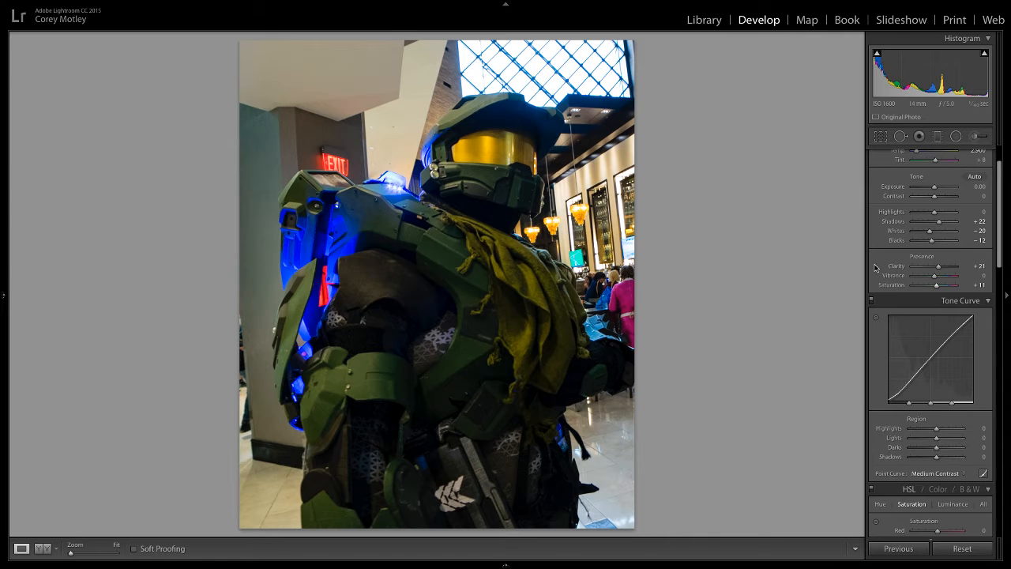
# Step: Shape the tone curve regions with Highlights −11, Lights +11, Darks +9 and Shadows −2
pyautogui.scroll(-3, 874, 268)
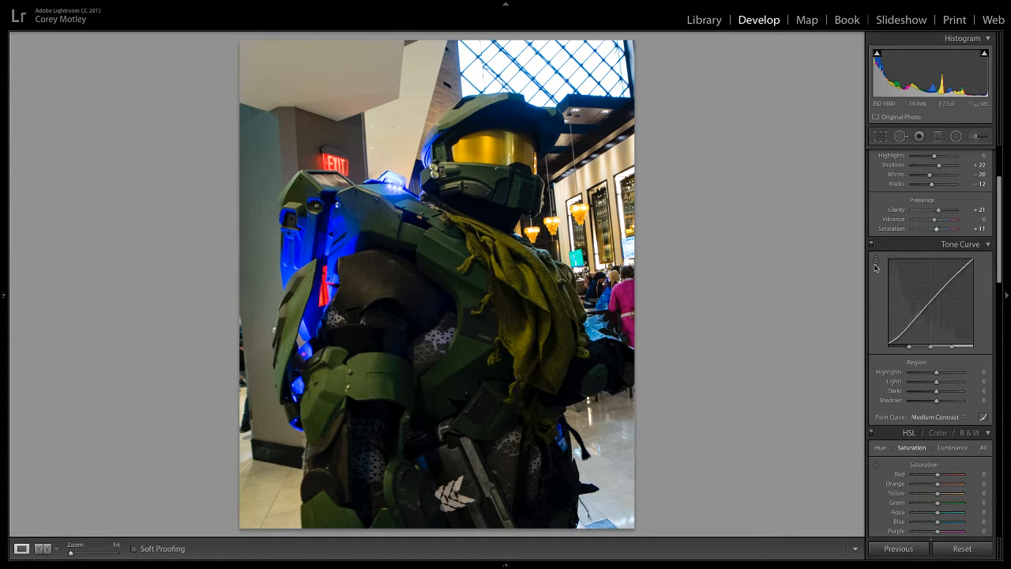
pyautogui.scroll(-3, 905, 261)
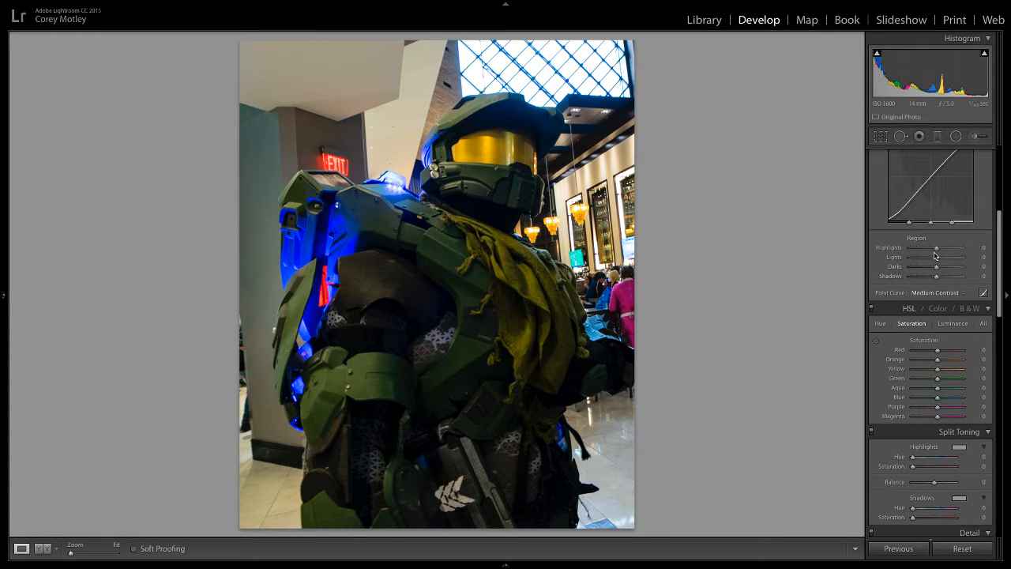
pyautogui.moveTo(935, 251); pyautogui.dragTo(938, 253)
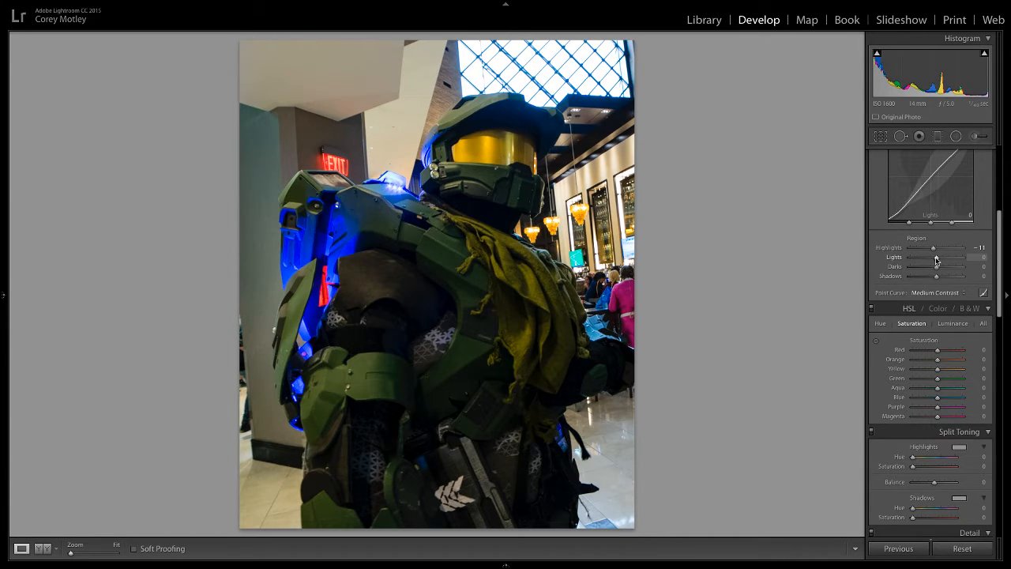
pyautogui.moveTo(937, 260); pyautogui.dragTo(939, 260)
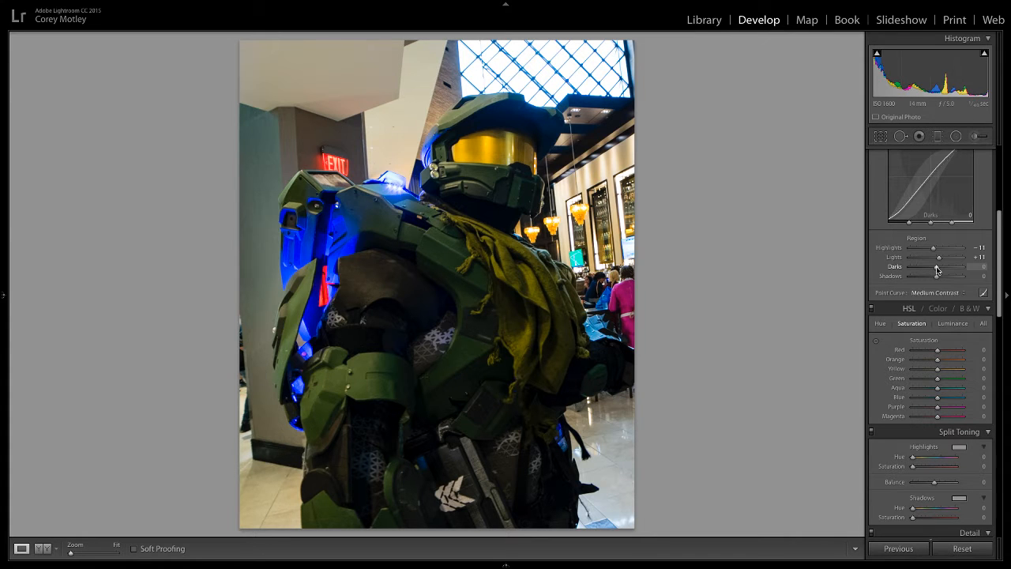
pyautogui.moveTo(937, 270); pyautogui.dragTo(936, 278)
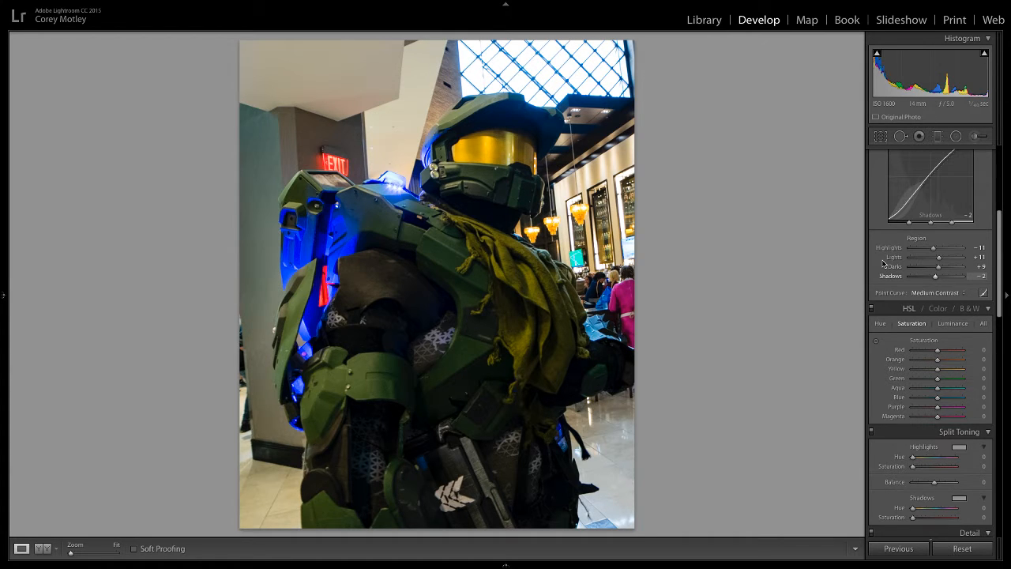
# Step: Reduce the saturation of the yellows to −10
pyautogui.scroll(-2, 878, 262)
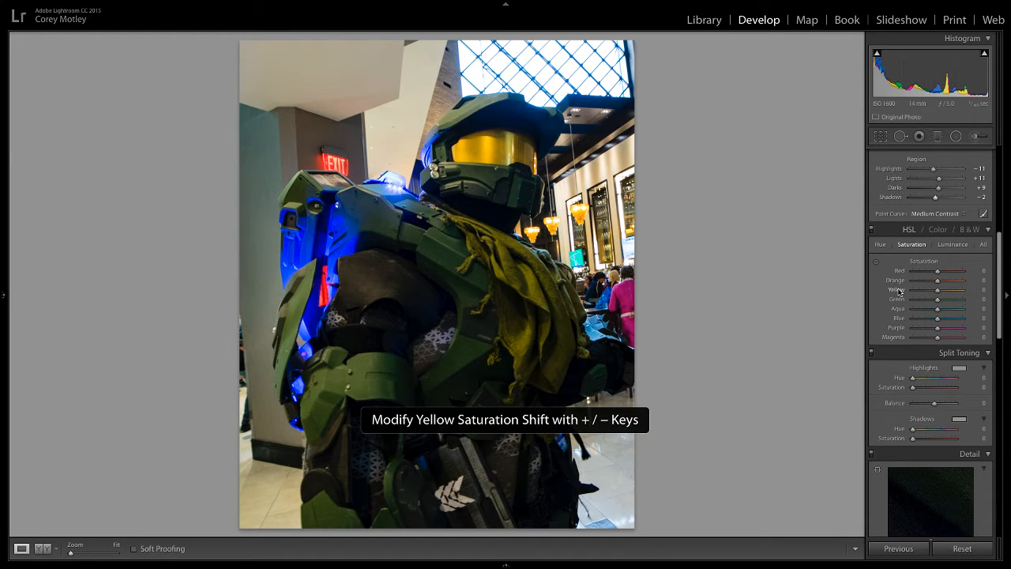
pyautogui.press('-')
pyautogui.press('-')
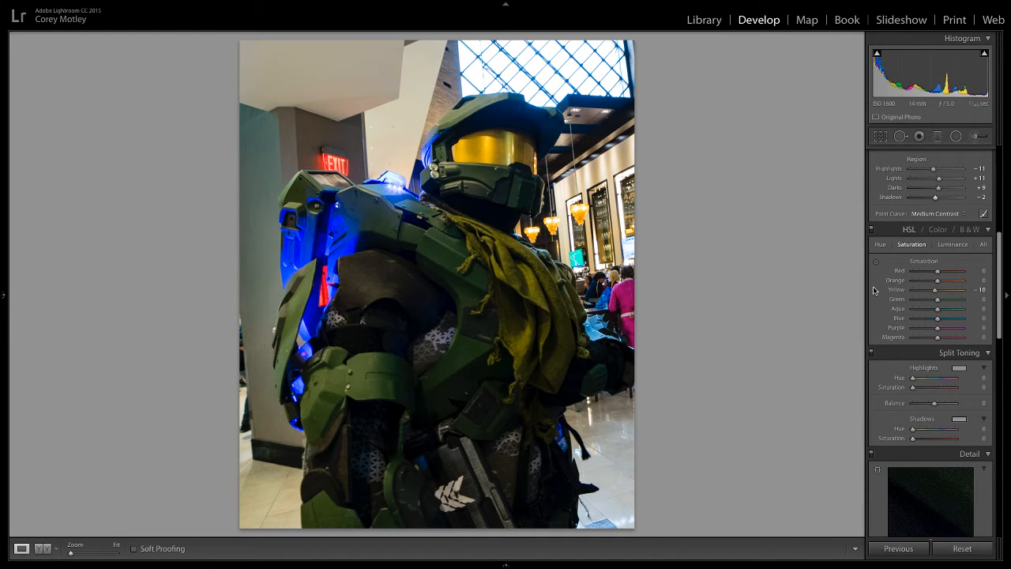
# Step: Tint the highlights with split toning at saturation 5 and hue 180
pyautogui.scroll(-2, 890, 322)
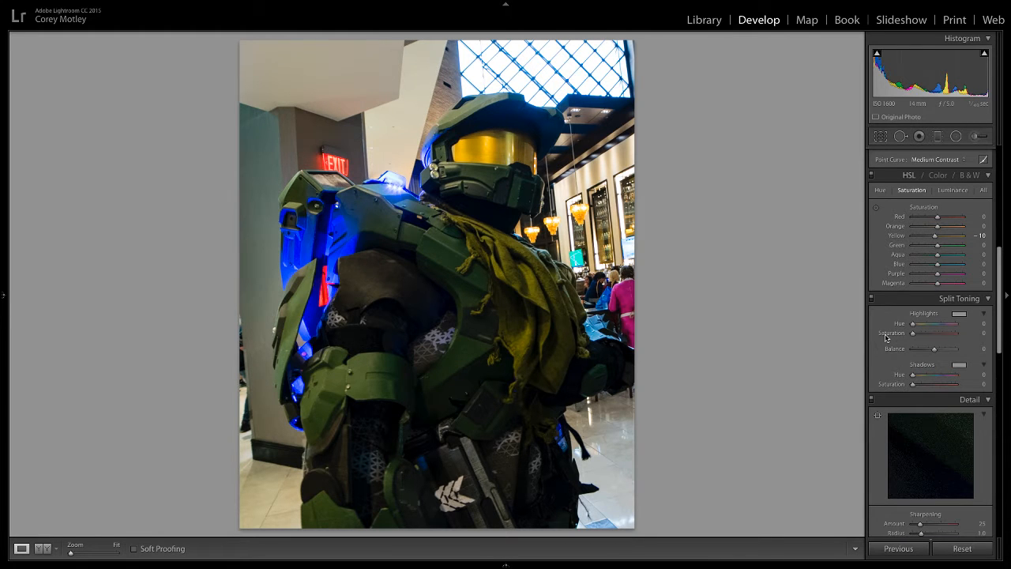
pyautogui.click(886, 336)
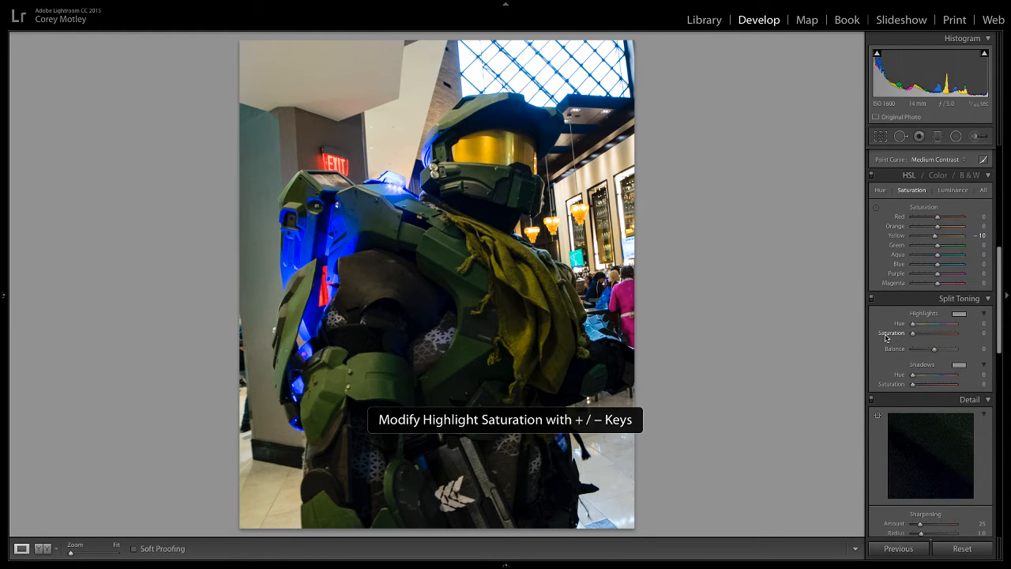
pyautogui.press('+')
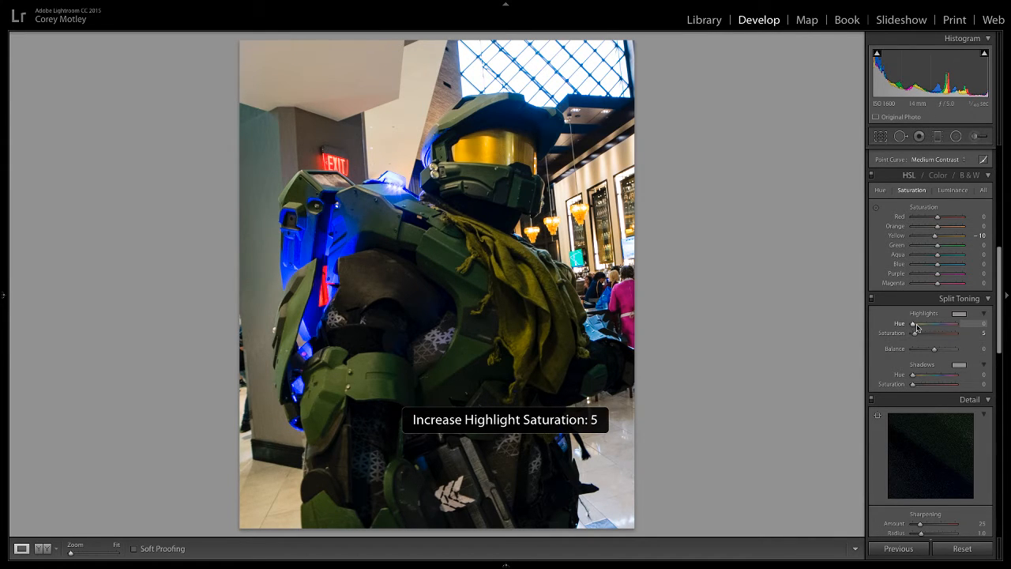
pyautogui.moveTo(915, 326); pyautogui.dragTo(936, 327)
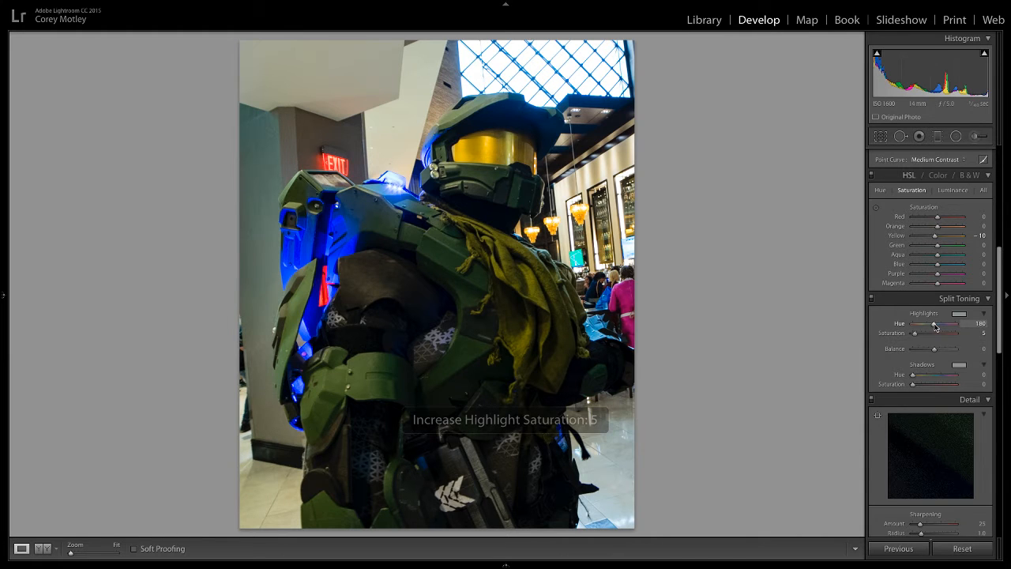
# Step: Tint the shadows with split toning at saturation 5 and hue 229, previewing the photo without the toning
pyautogui.click(889, 385)
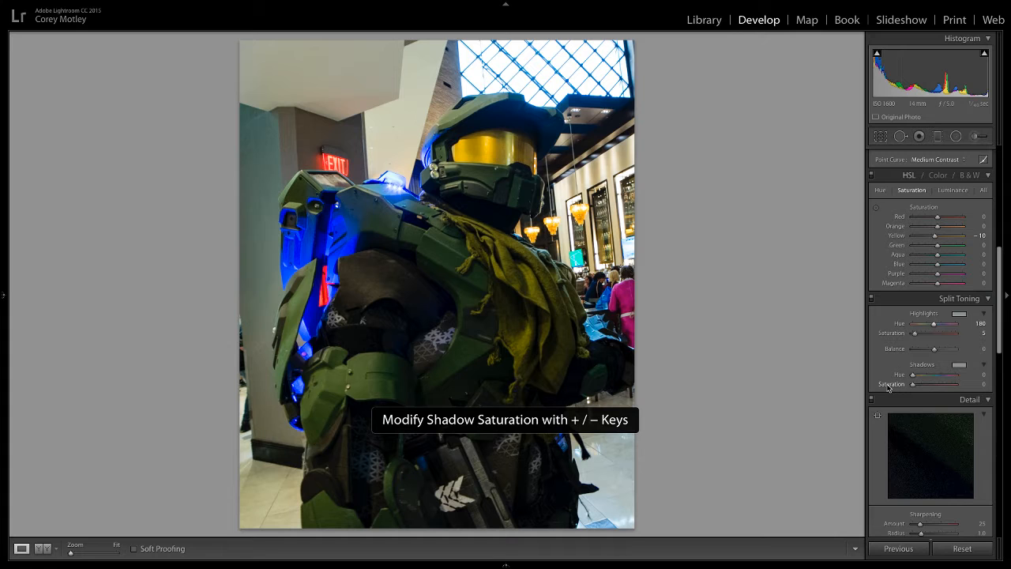
pyautogui.press('+')
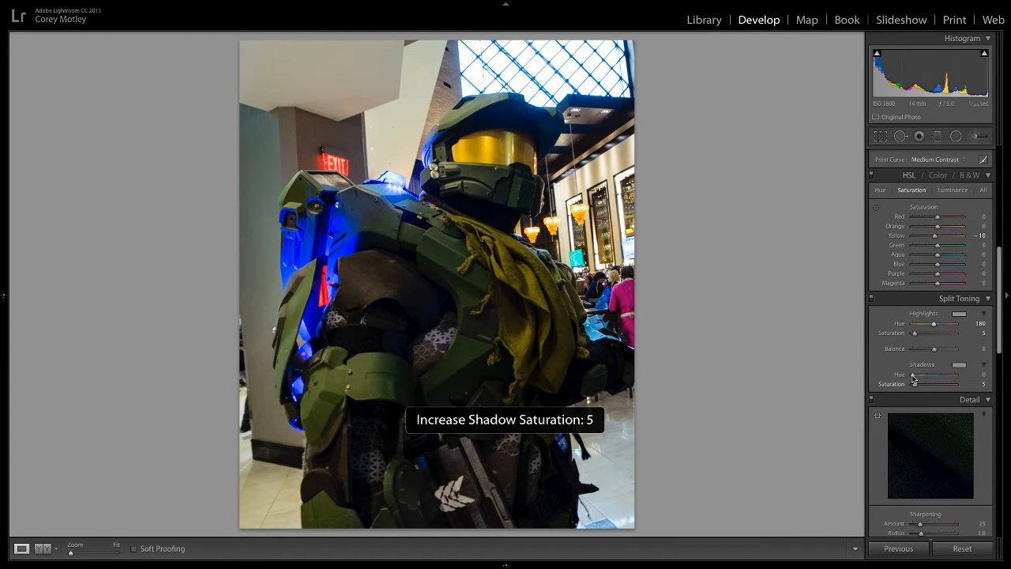
pyautogui.moveTo(913, 378); pyautogui.dragTo(938, 379)
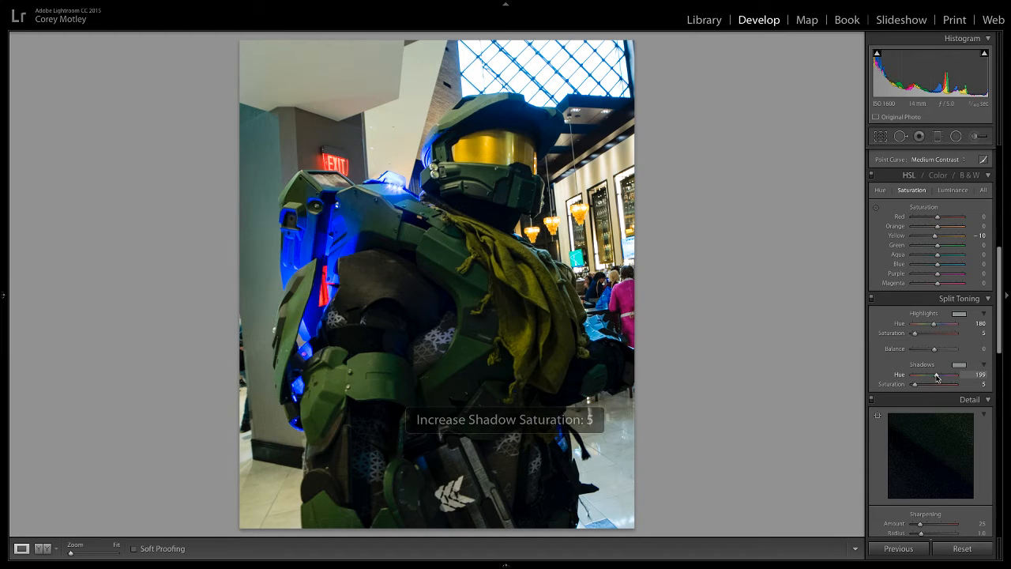
pyautogui.click(872, 300)
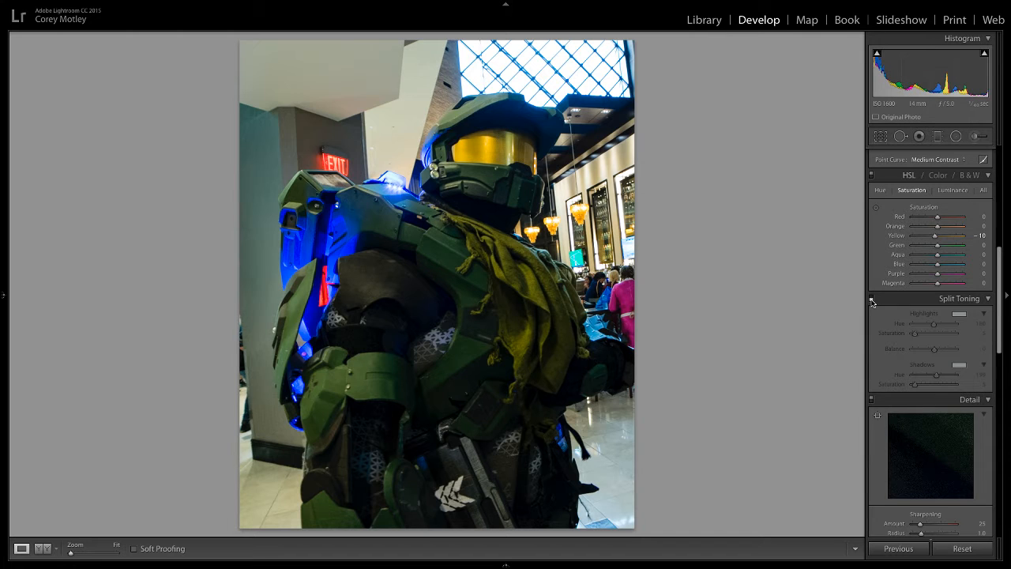
pyautogui.click(872, 300)
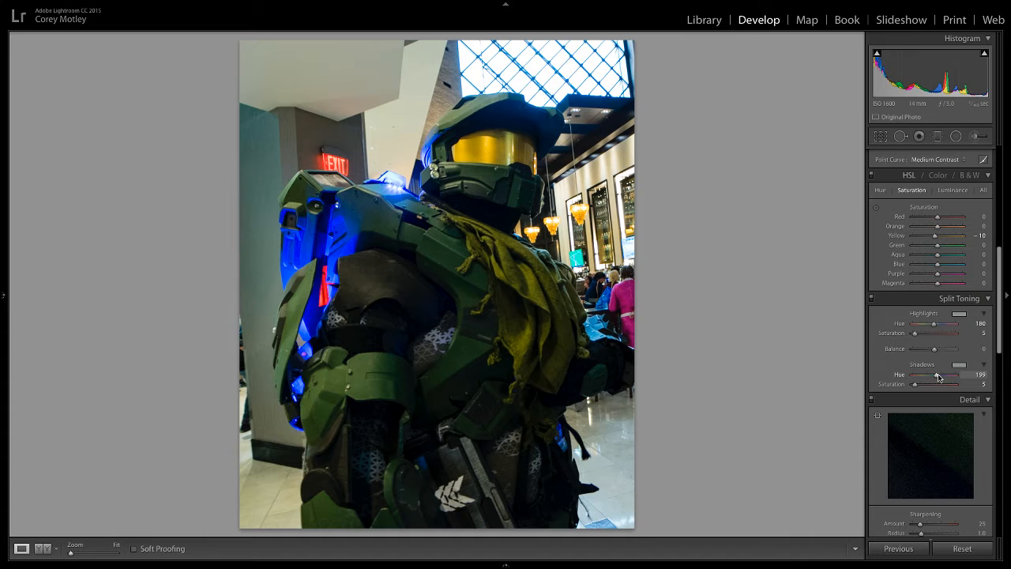
pyautogui.moveTo(939, 377); pyautogui.dragTo(942, 378)
# Step: Sharpen the photo with an Amount of 79 and Masking of 5
pyautogui.scroll(-3, 874, 353)
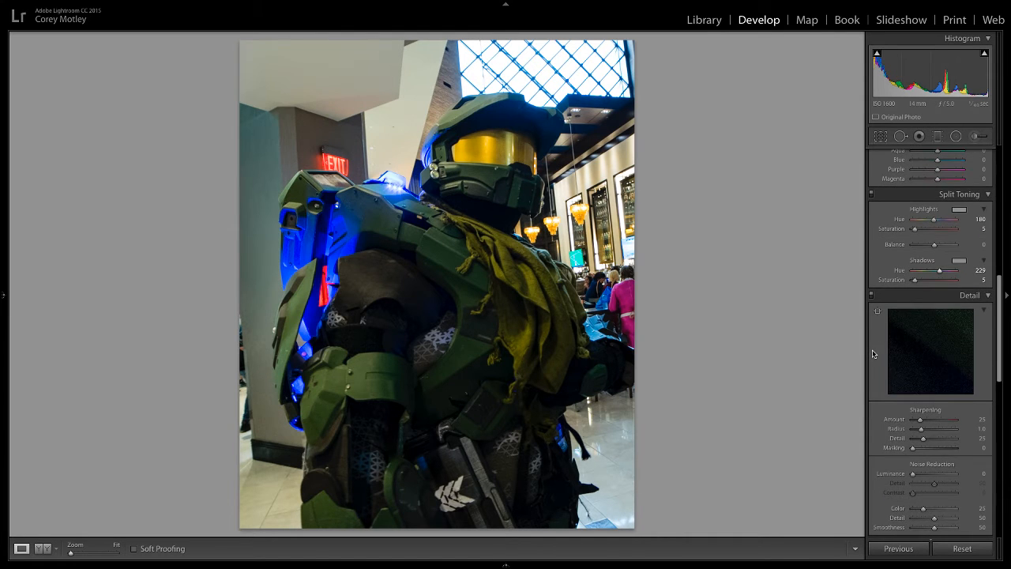
pyautogui.scroll(-3, 874, 354)
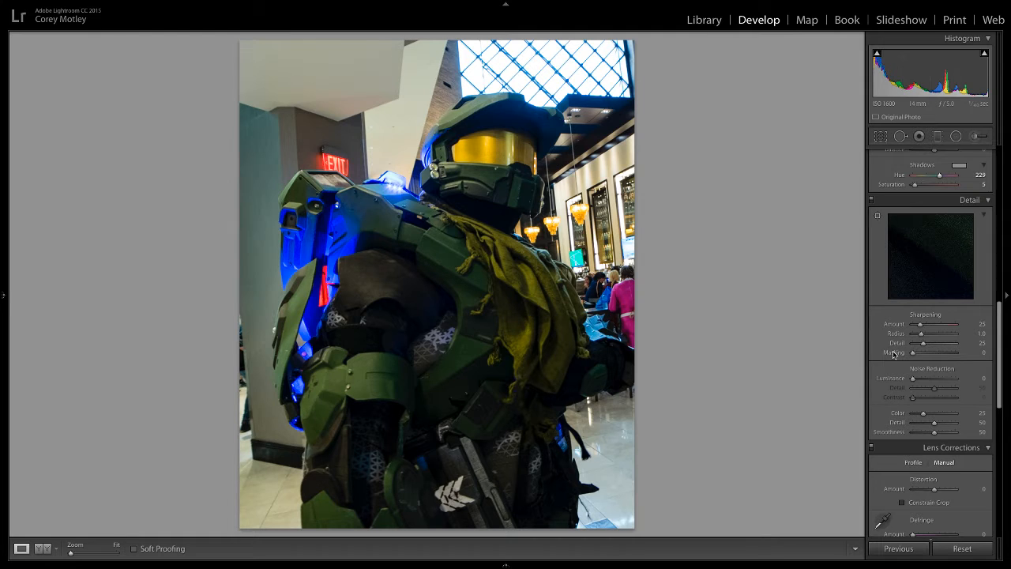
pyautogui.click(894, 354)
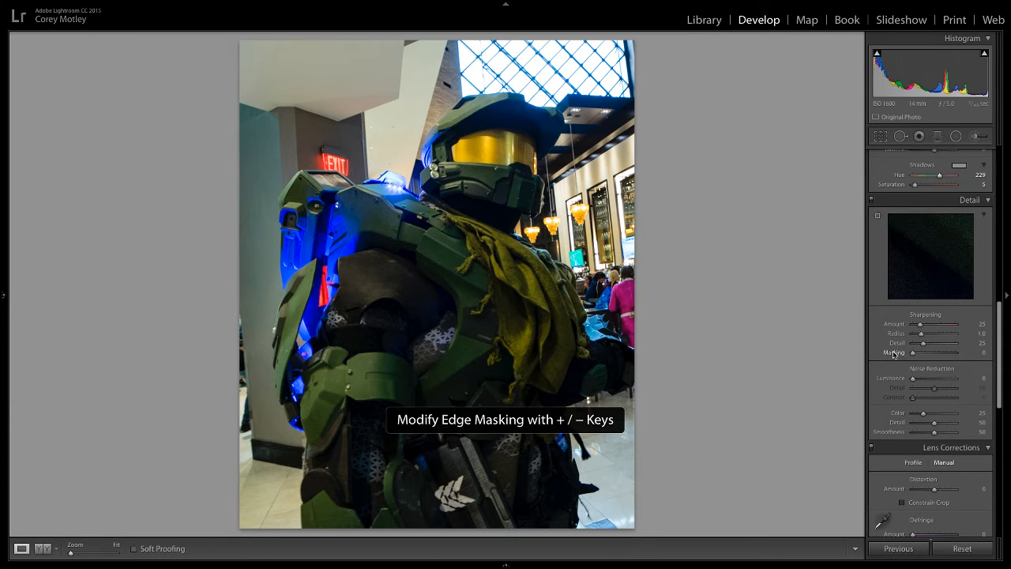
pyautogui.press('+')
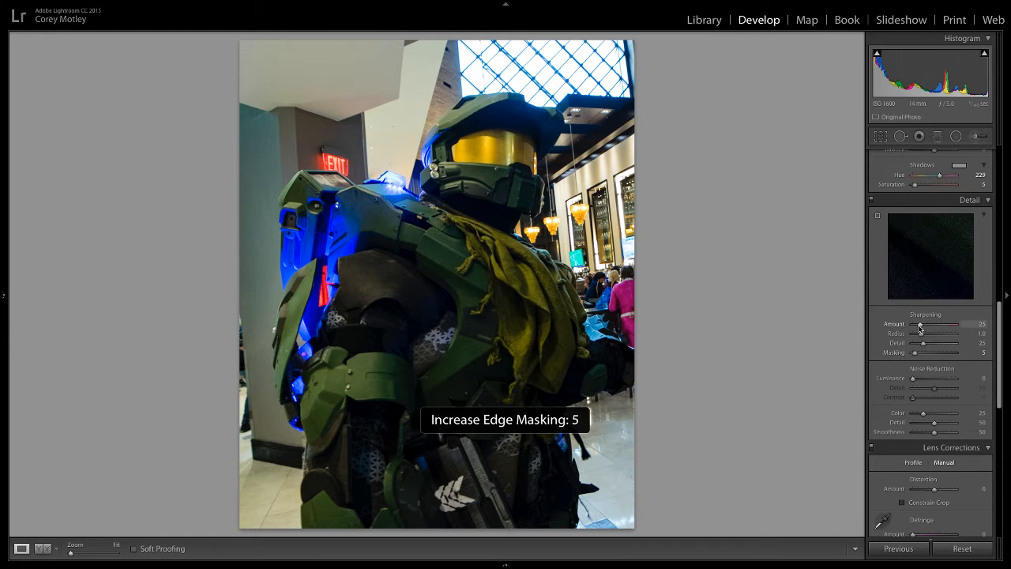
pyautogui.moveTo(924, 327); pyautogui.dragTo(936, 330)
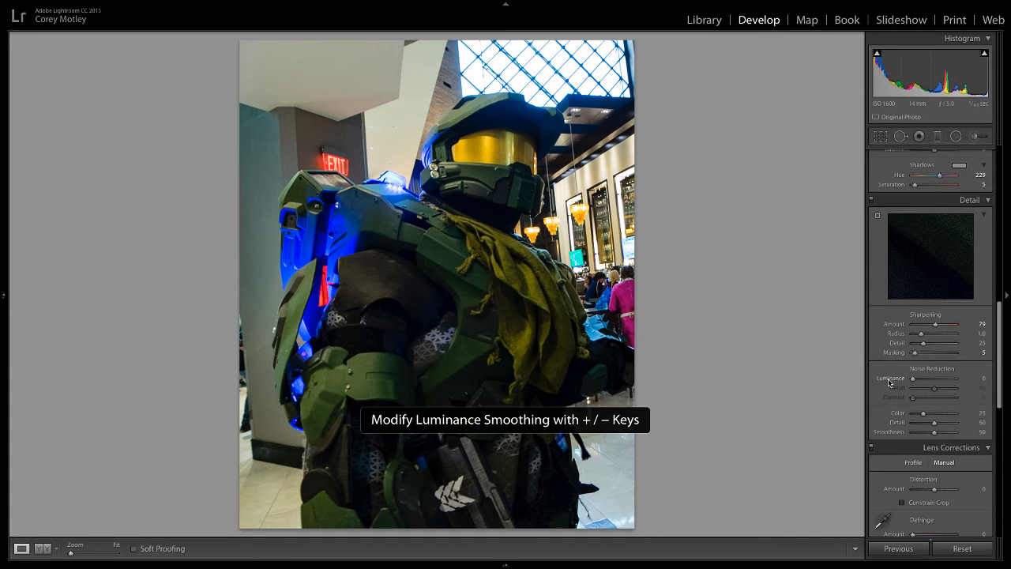
# Step: Set the luminance noise reduction to 15
pyautogui.press('=')
pyautogui.press('=')
pyautogui.press('=')
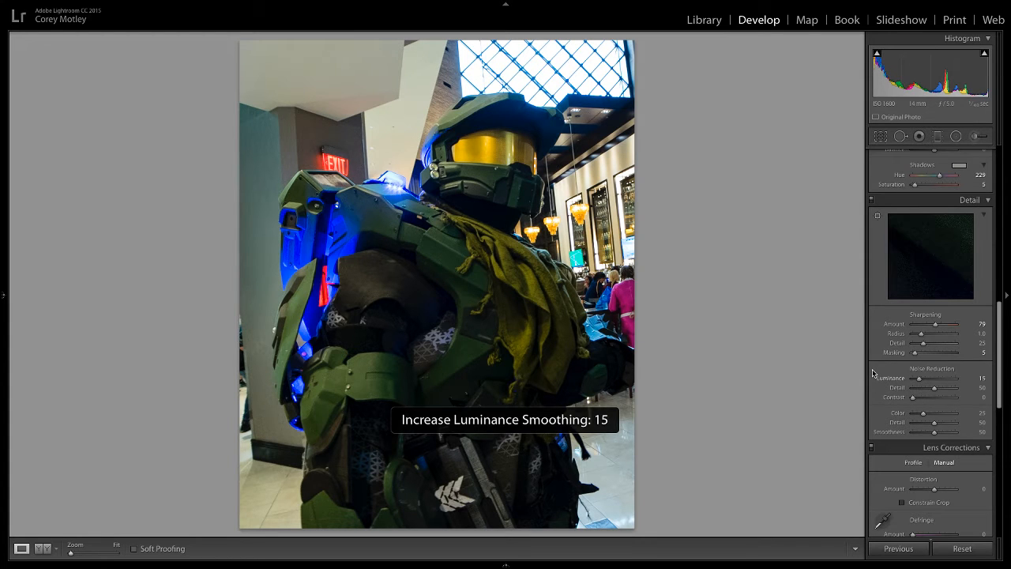
# Step: Set the manual lens correction vignetting Amount to −10
pyautogui.scroll(-1, 874, 373)
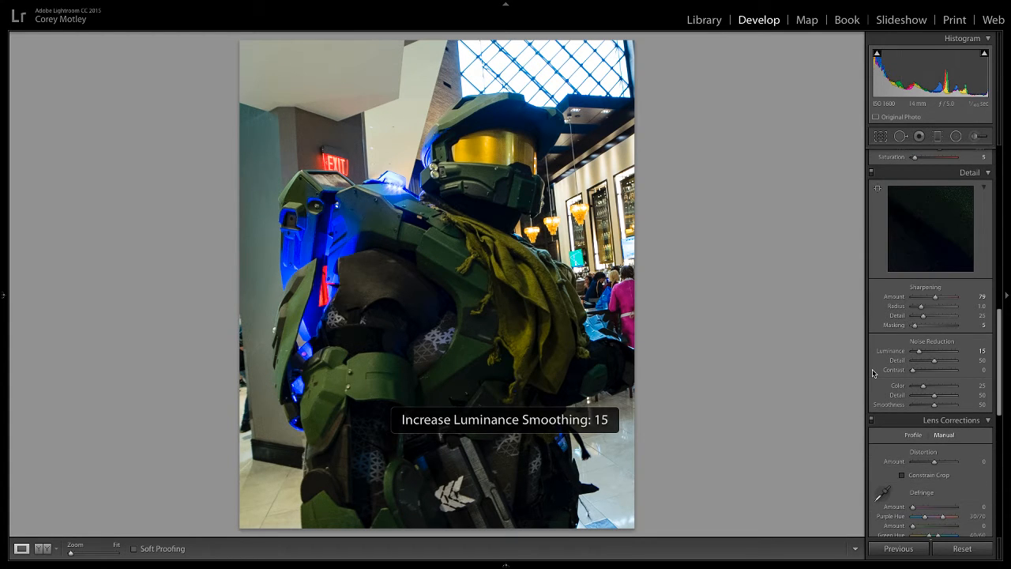
pyautogui.scroll(-4, 874, 373)
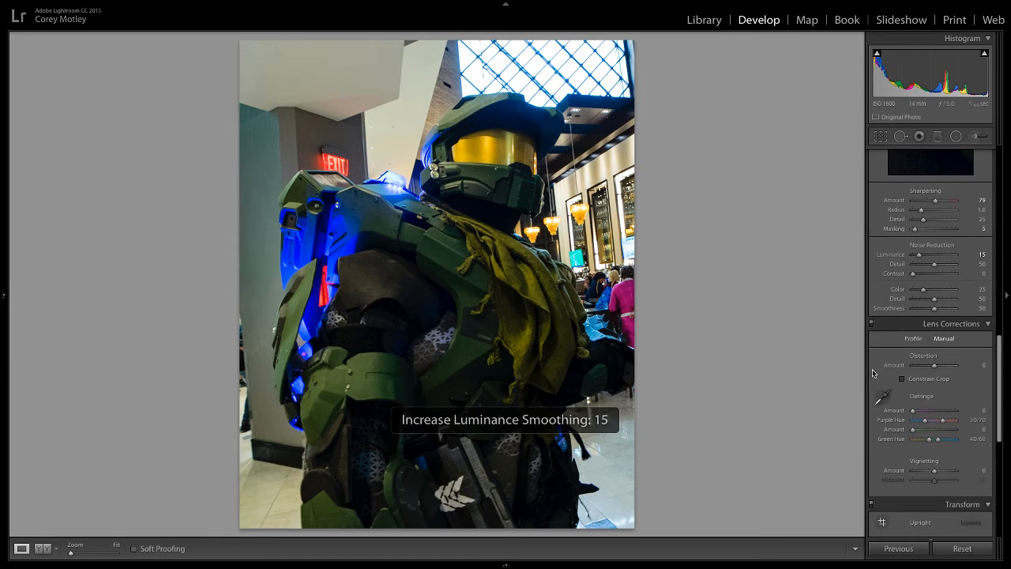
pyautogui.scroll(-4, 874, 373)
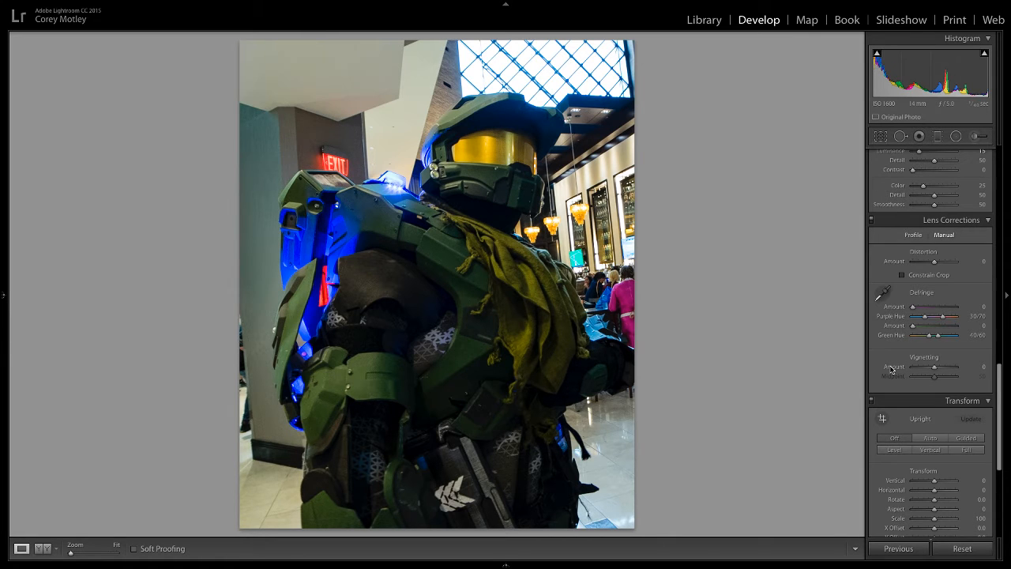
pyautogui.press('-')
# Step: Raise the Dehaze amount to +15 and compare the photo with its unedited version
pyautogui.scroll(-3, 869, 366)
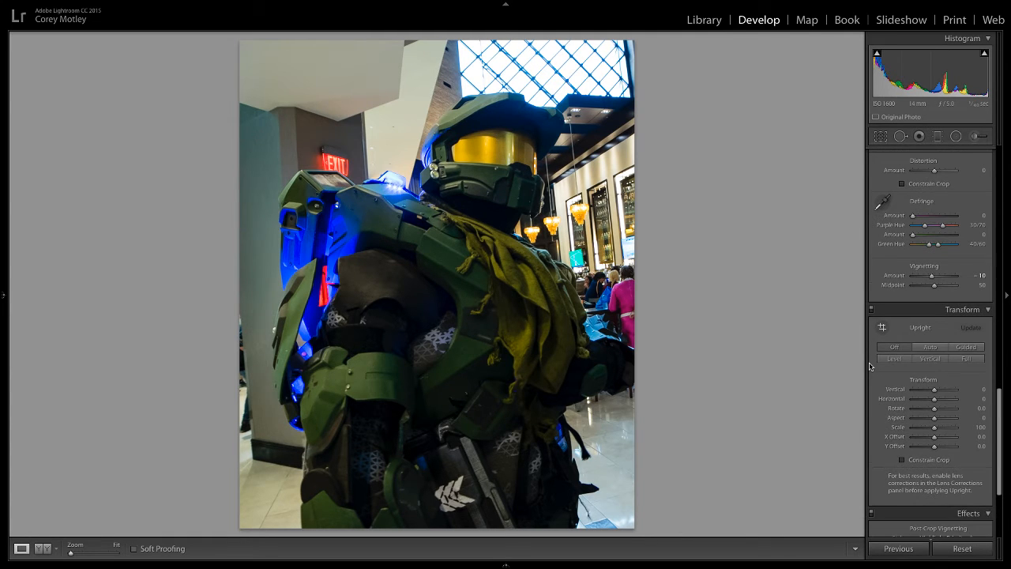
pyautogui.scroll(-3, 870, 366)
pyautogui.scroll(-2, 870, 366)
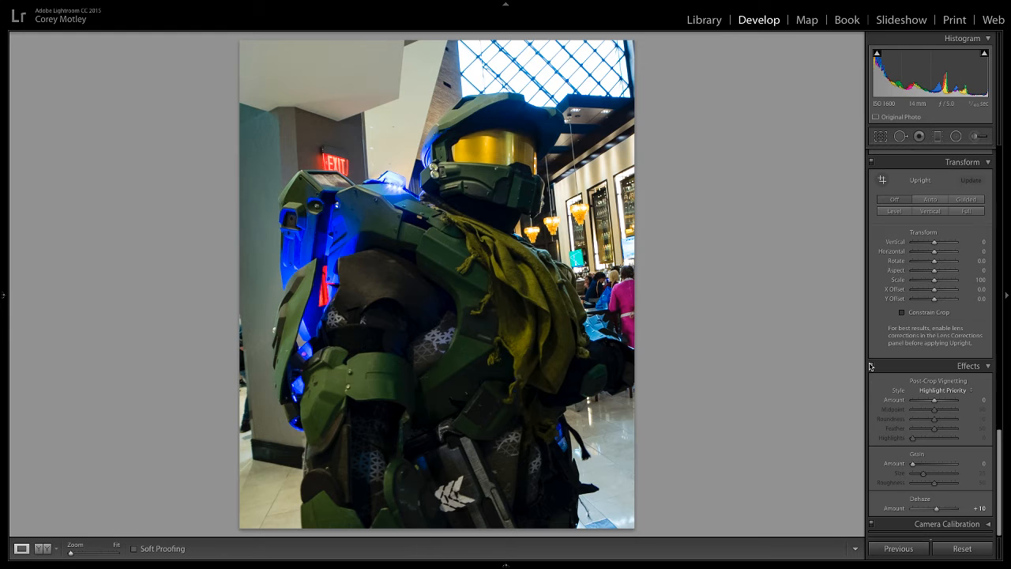
pyautogui.scroll(-1, 870, 366)
pyautogui.scroll(-2, 870, 366)
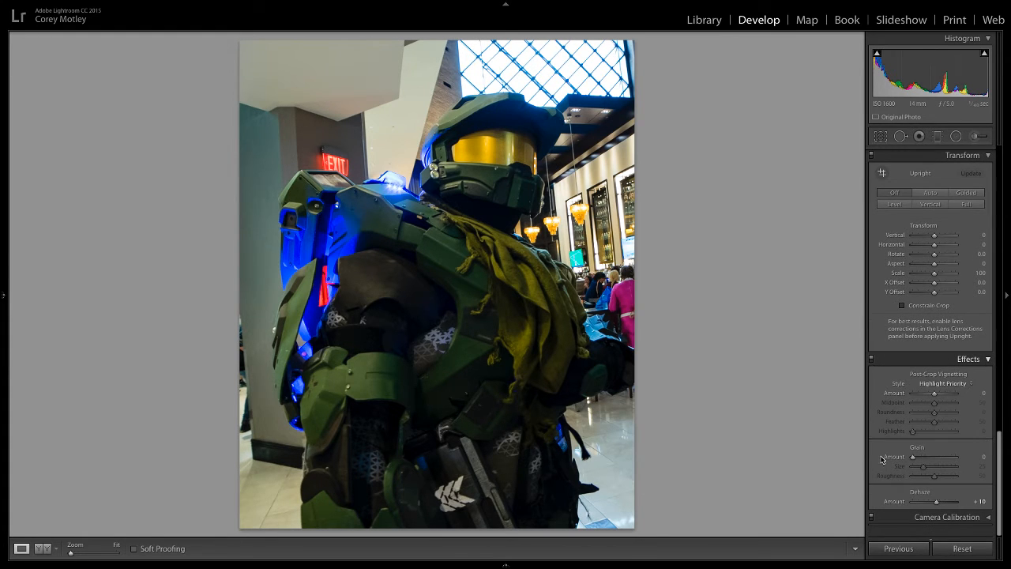
pyautogui.scroll(1, 882, 459)
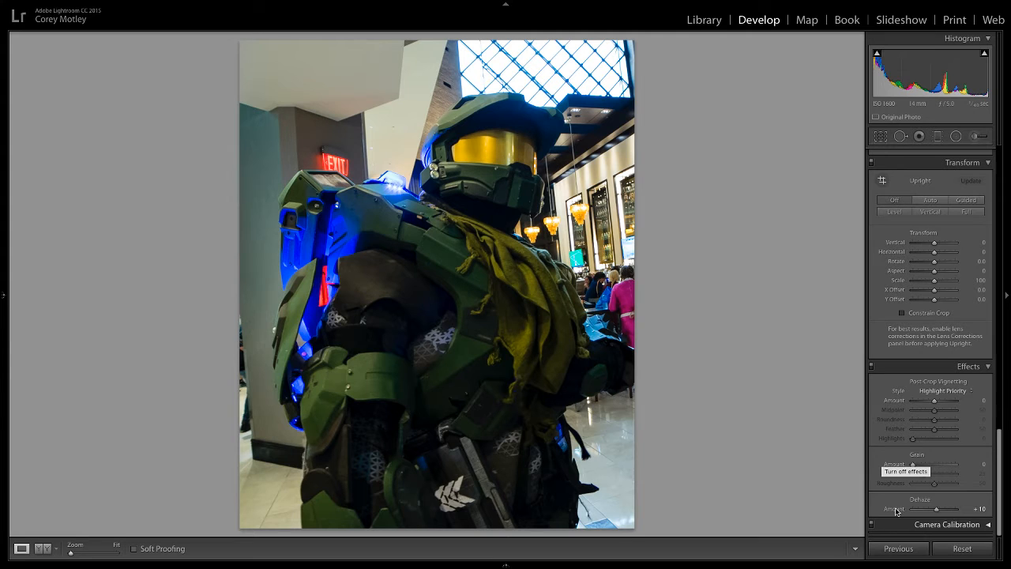
pyautogui.click(893, 509)
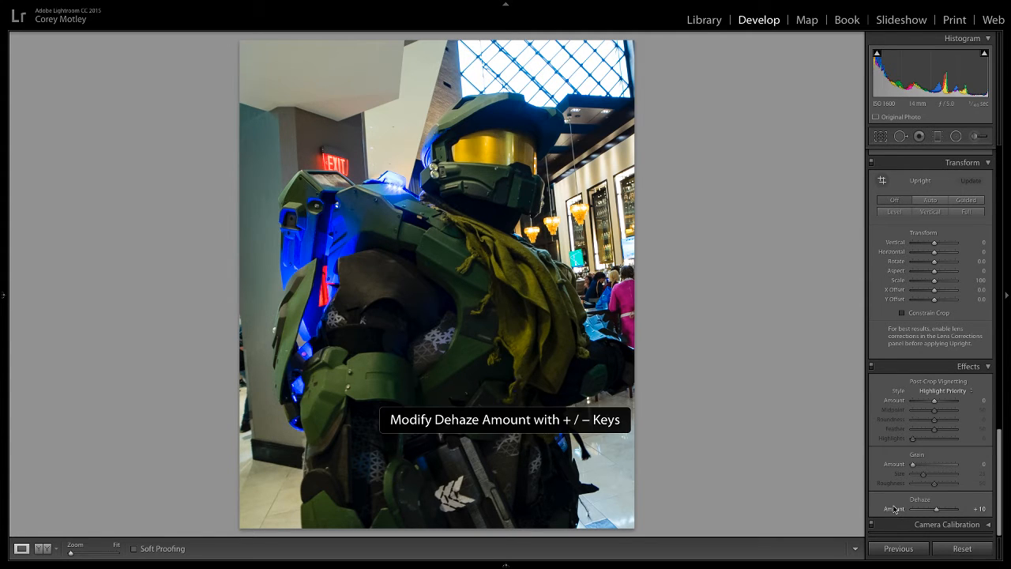
pyautogui.press('=')
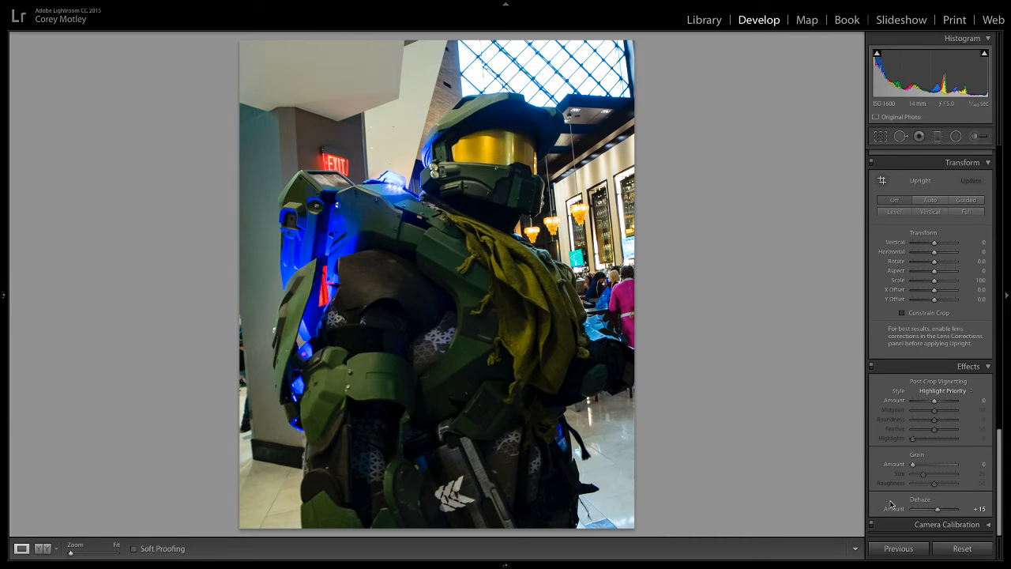
pyautogui.press('\\')
pyautogui.press('\\')
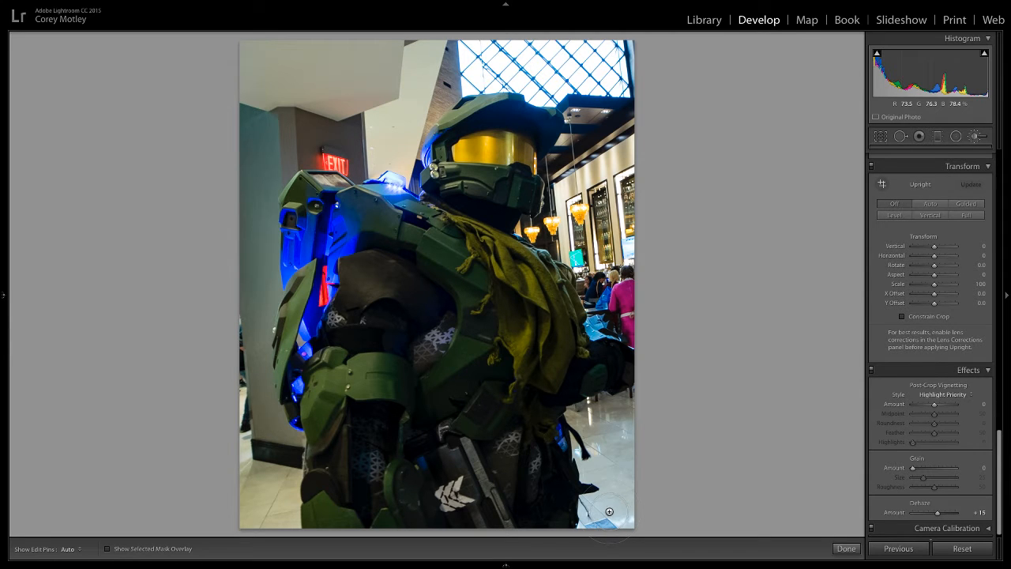
# Step: Paint an adjustment brush mask over the background around the armored cosplayer and check its coverage with the mask overlay
pyautogui.press('h')
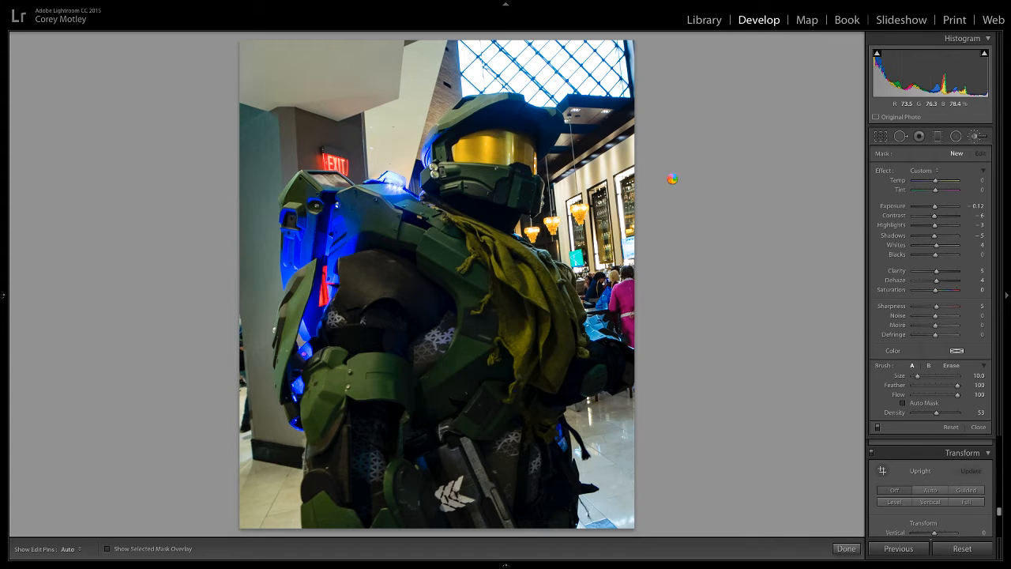
pyautogui.moveTo(272, 422); pyautogui.dragTo(164, 469)
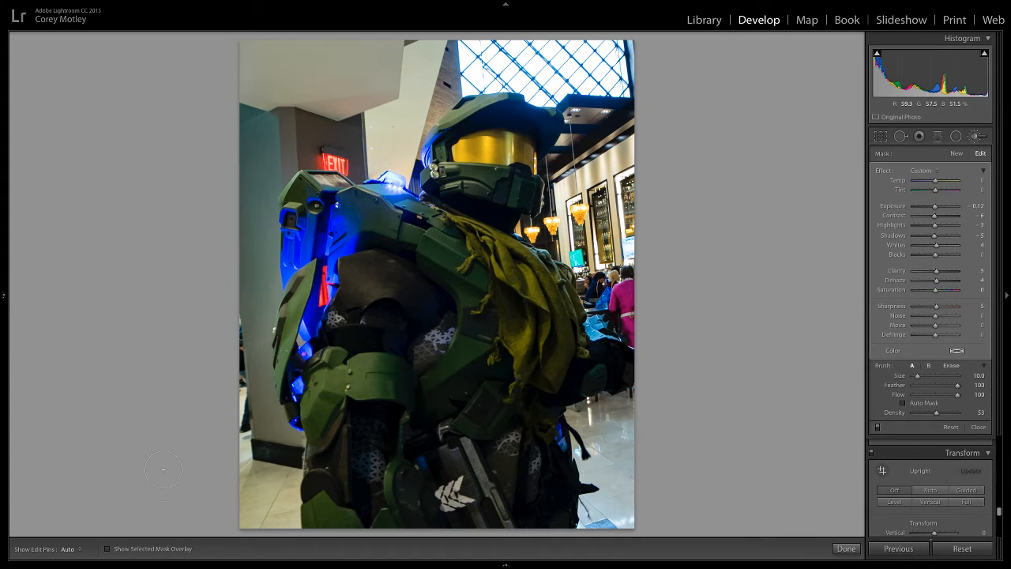
pyautogui.click(108, 549)
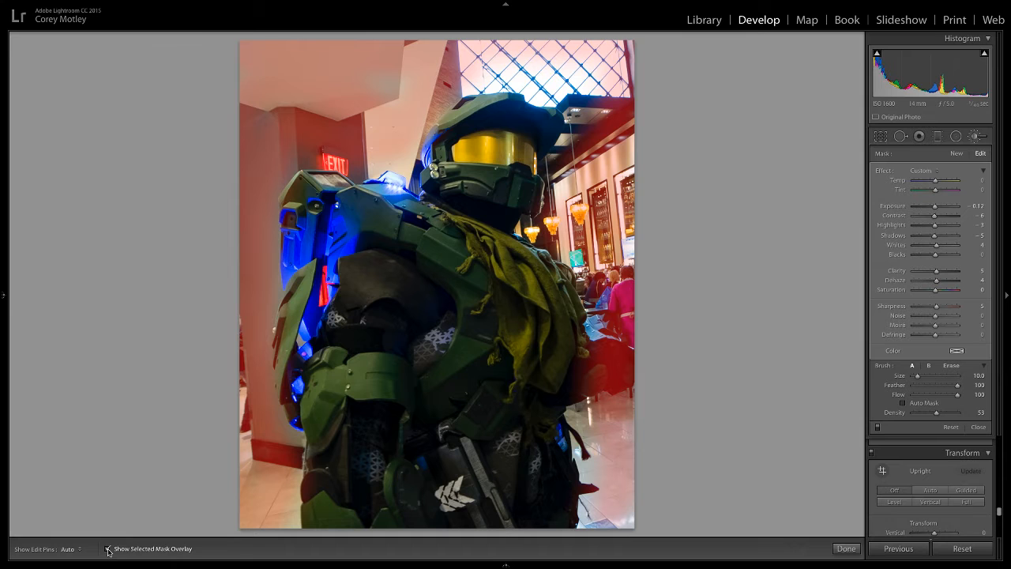
pyautogui.click(108, 549)
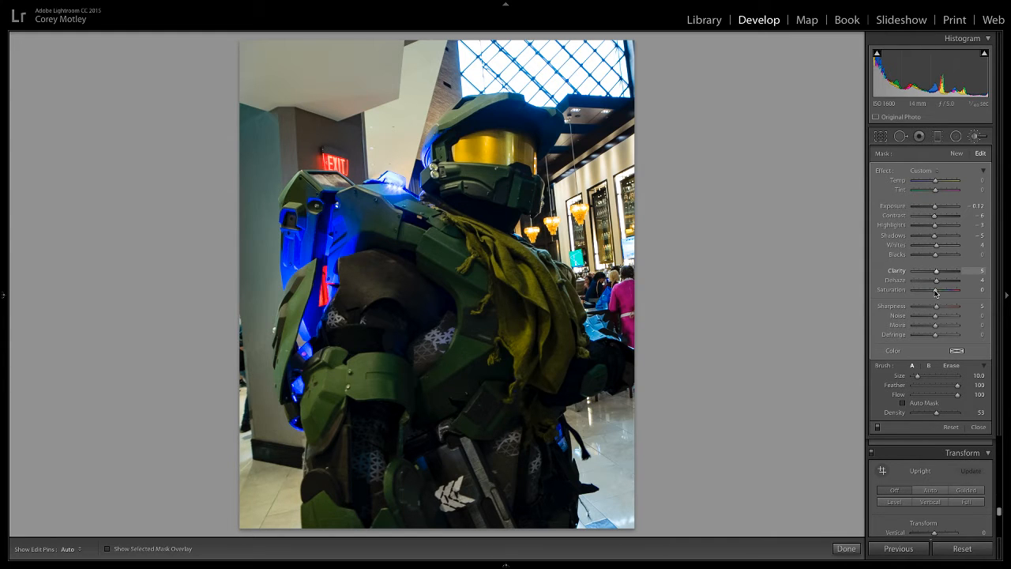
# Step: Adjust the background mask to Exposure −1.44, Contrast 16, Saturation −54 and Sharpness −60, and close the adjustment brush
pyautogui.moveTo(936, 293); pyautogui.dragTo(927, 293)
pyautogui.moveTo(936, 209); pyautogui.dragTo(934, 210)
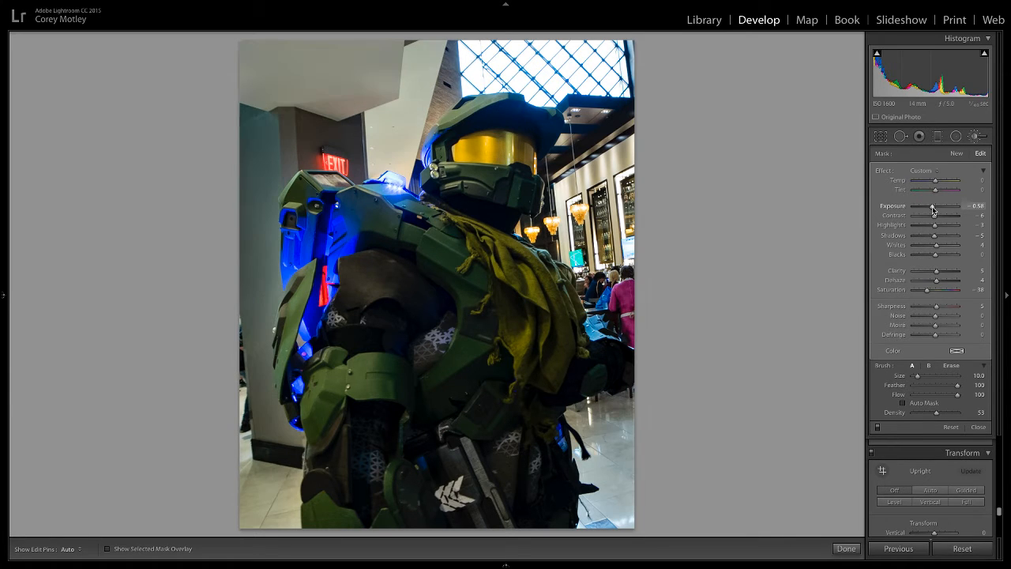
pyautogui.moveTo(933, 209); pyautogui.dragTo(931, 210)
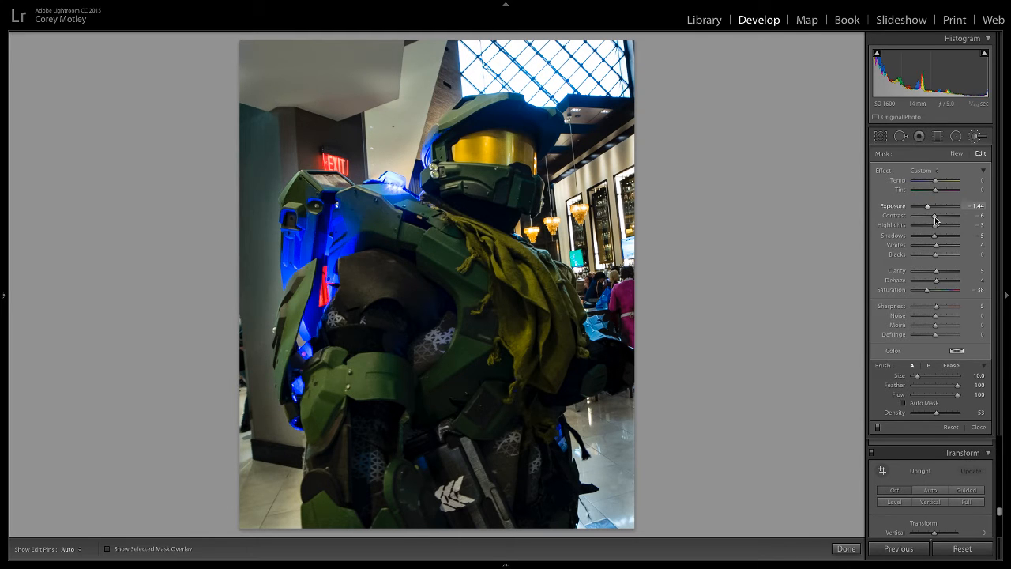
pyautogui.moveTo(936, 219); pyautogui.dragTo(941, 220)
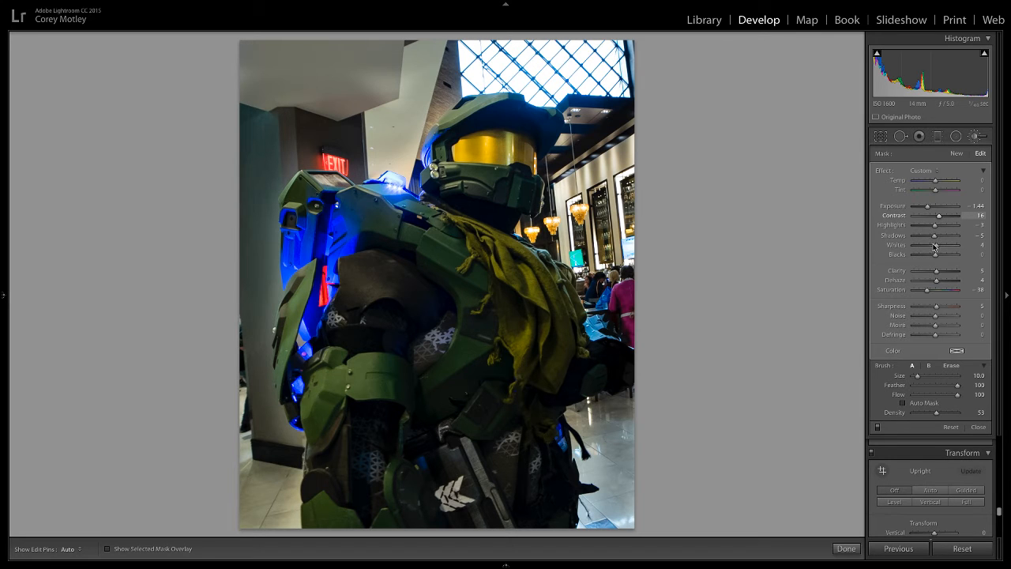
pyautogui.press('.')
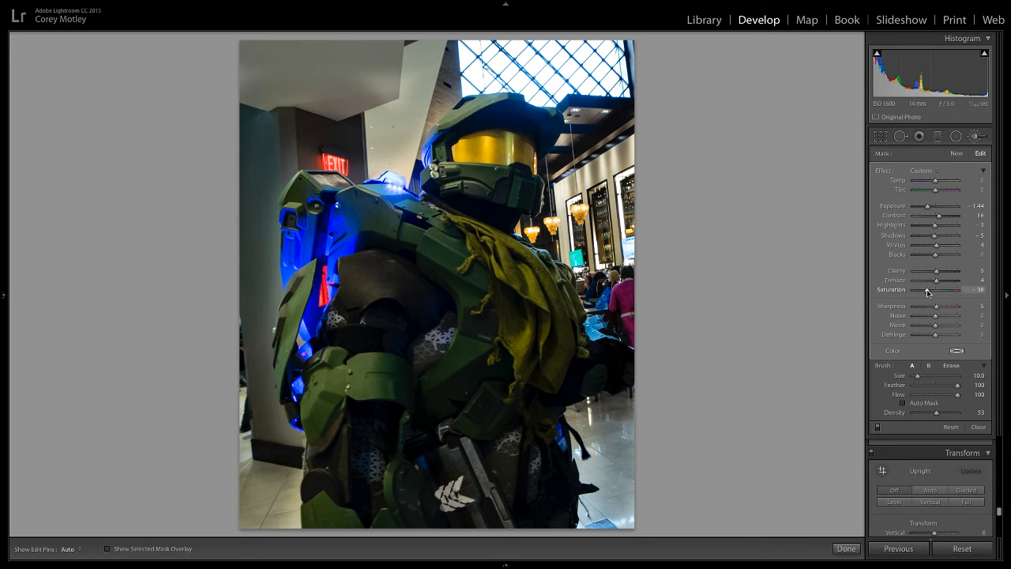
pyautogui.moveTo(928, 294); pyautogui.dragTo(924, 293)
pyautogui.moveTo(930, 309); pyautogui.dragTo(923, 311)
pyautogui.click(846, 548)
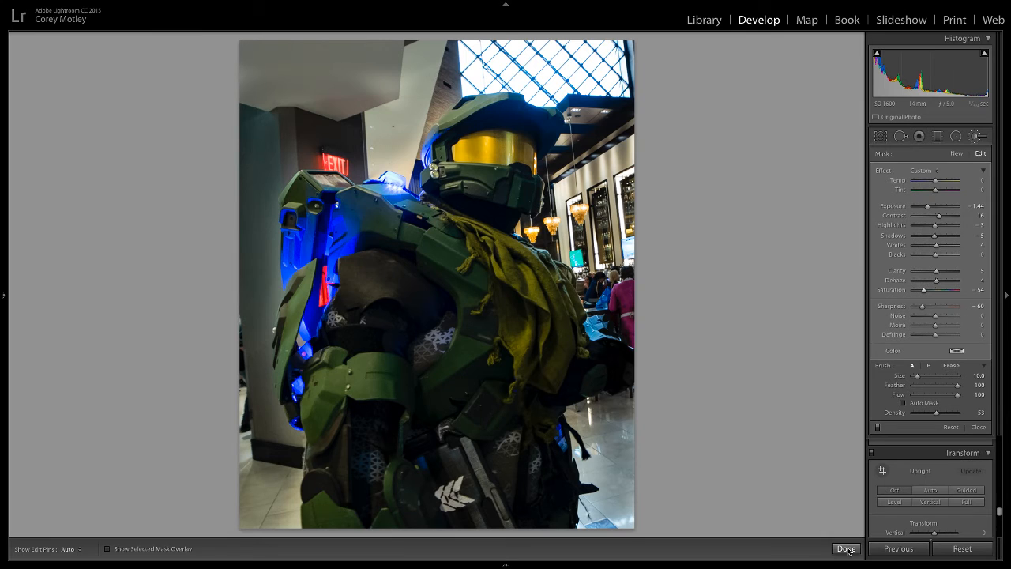
pyautogui.click(846, 548)
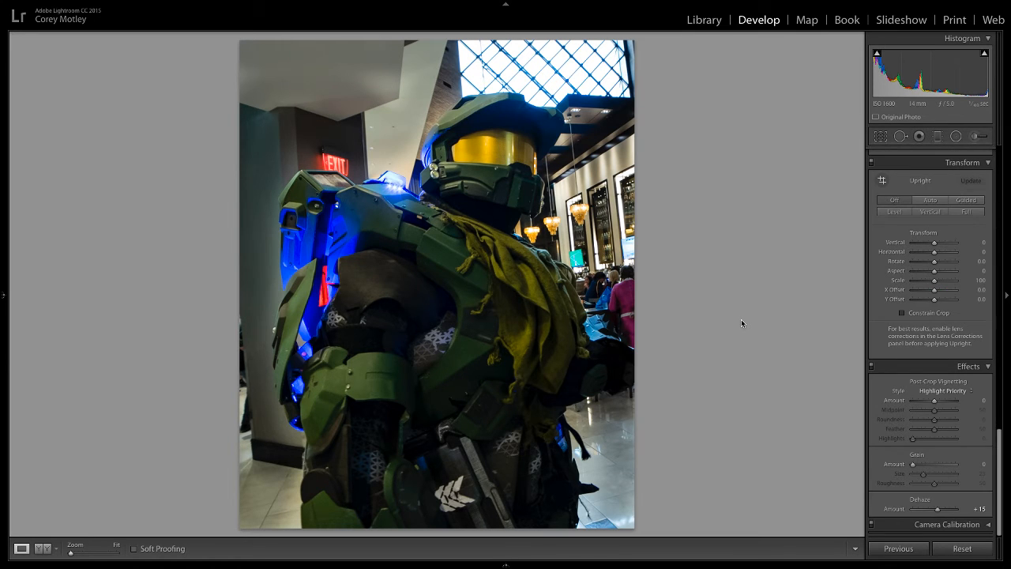
# Step: Compare the finished edit with the before version of the photo
pyautogui.press('\\')
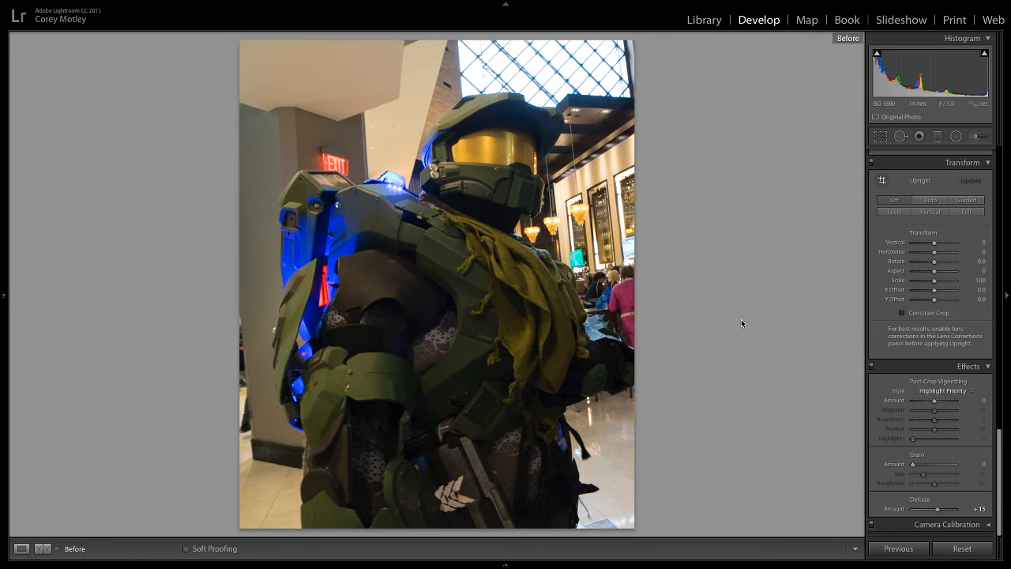
pyautogui.press('\\')
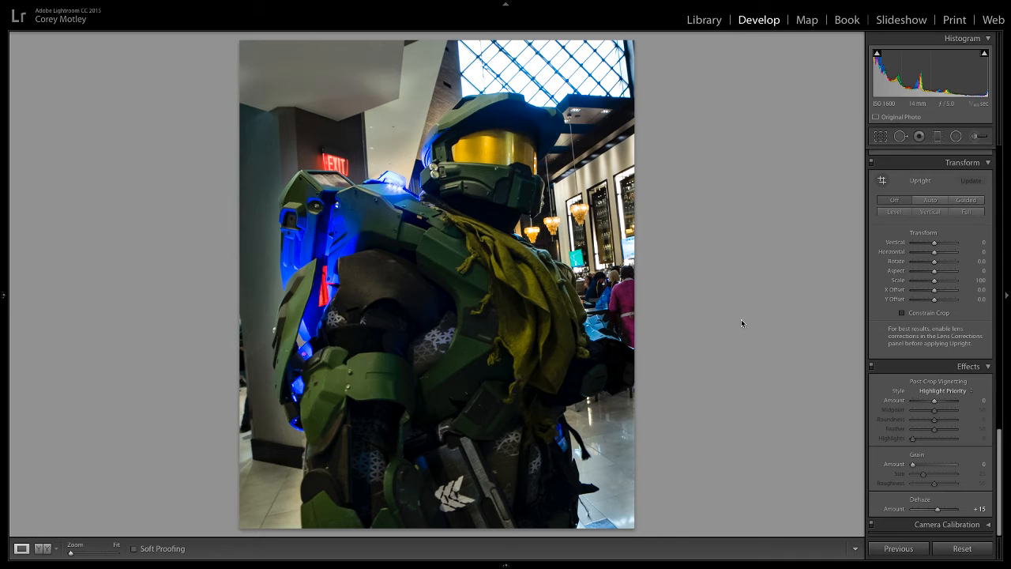
pyautogui.press('\\')
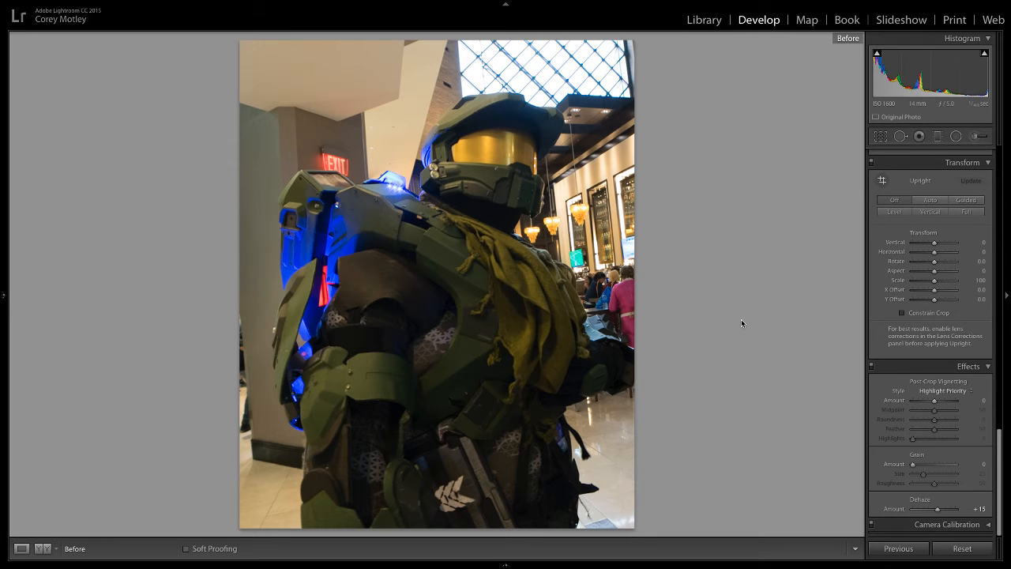
pyautogui.press('\\')
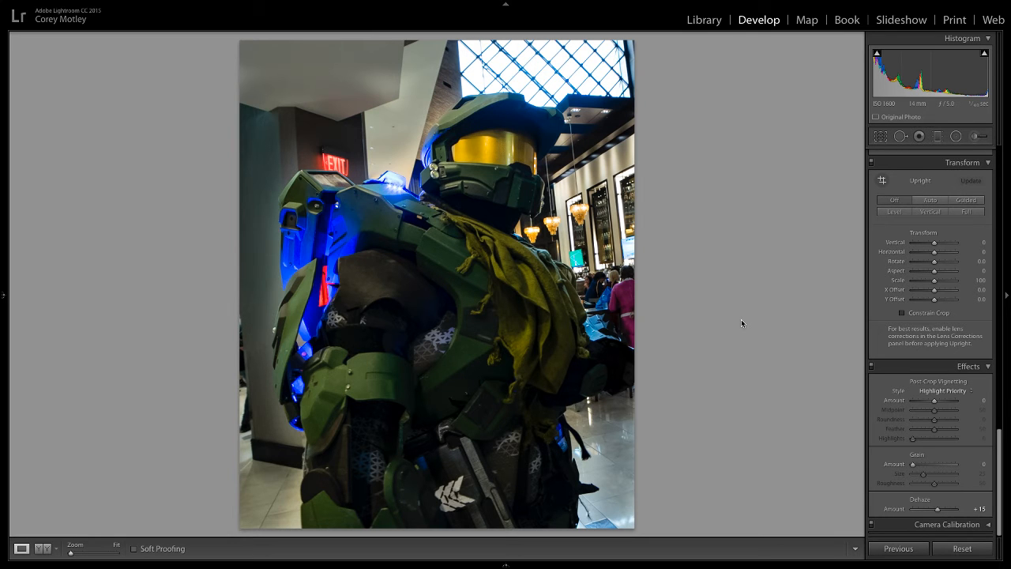
# Step: Switch repeatedly between the original and edited versions of the armored cosplayer photo to review the overall color and background changes
pyautogui.press('\\')
pyautogui.press('\\')
pyautogui.press('\\')
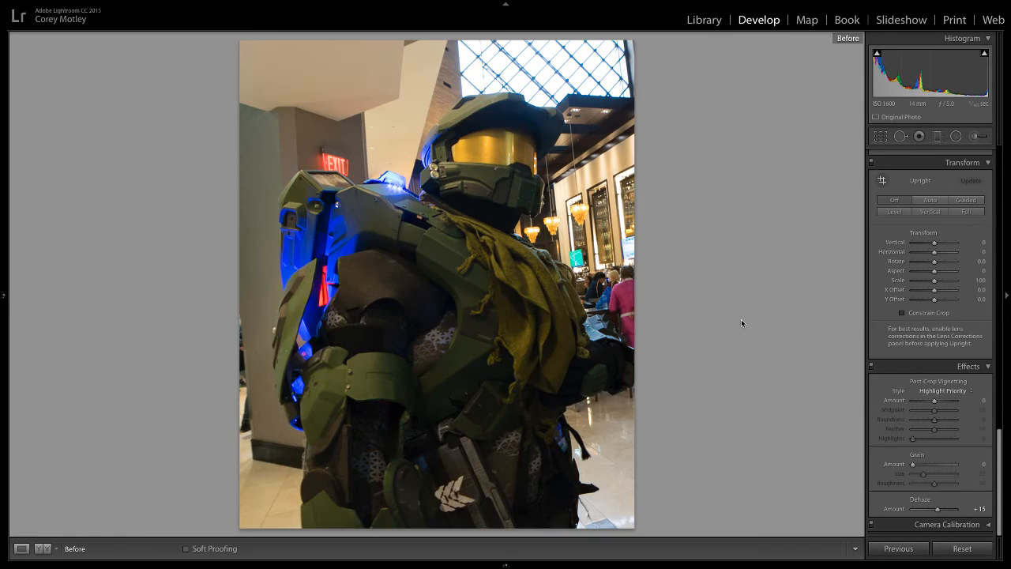
pyautogui.press('\\')
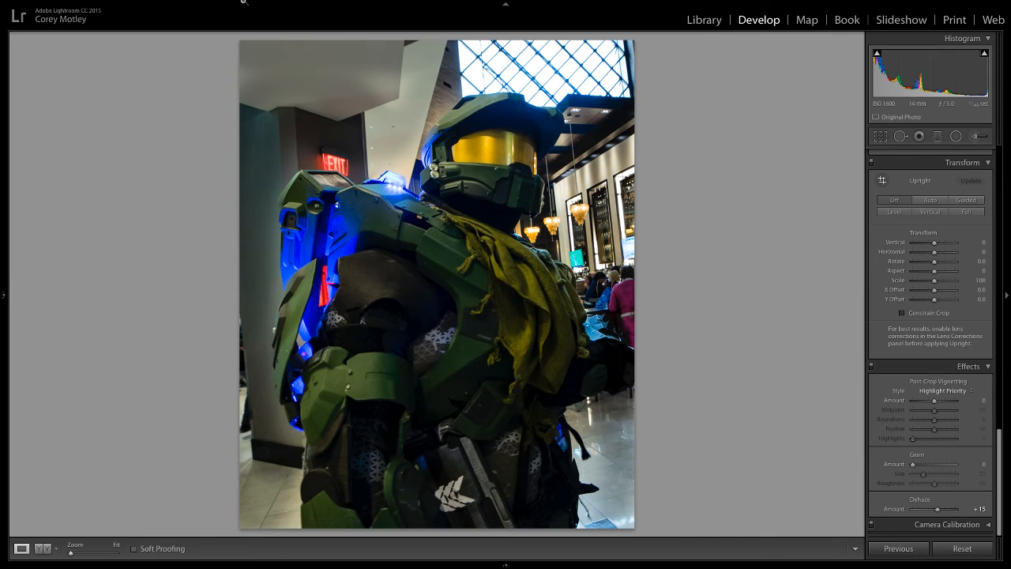
# Step: Export the edited photo to the MechaCon Lightroom folder on the hard drive, using Filename - Sequence naming with start number 1
pyautogui.moveTo(210, 2)
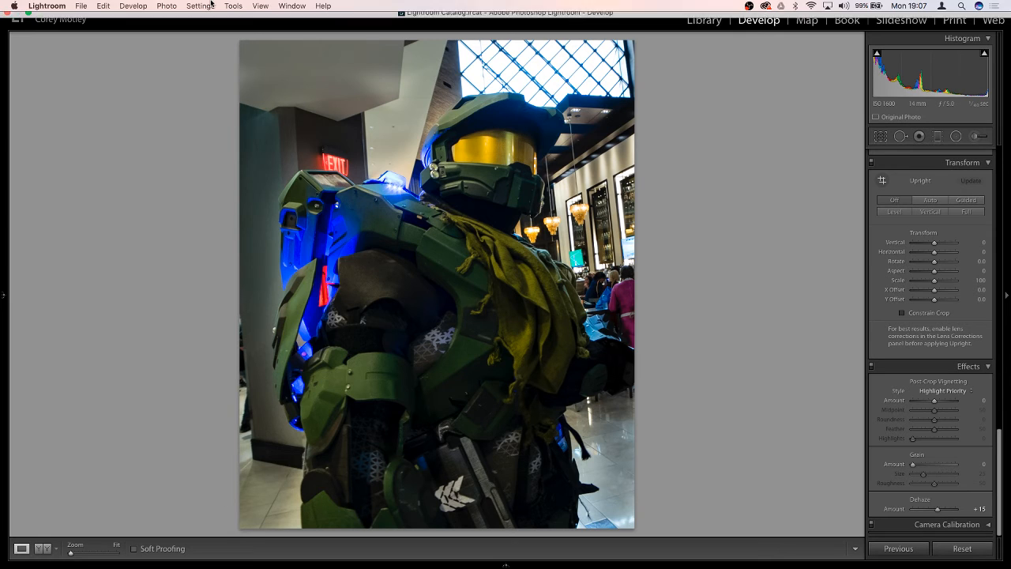
pyautogui.click(79, 6)
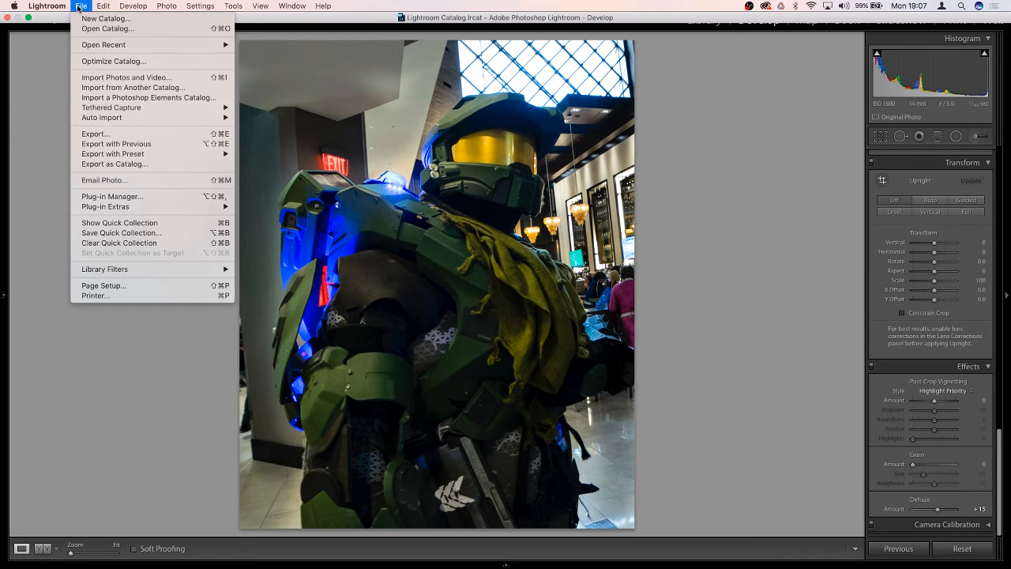
pyautogui.click(120, 135)
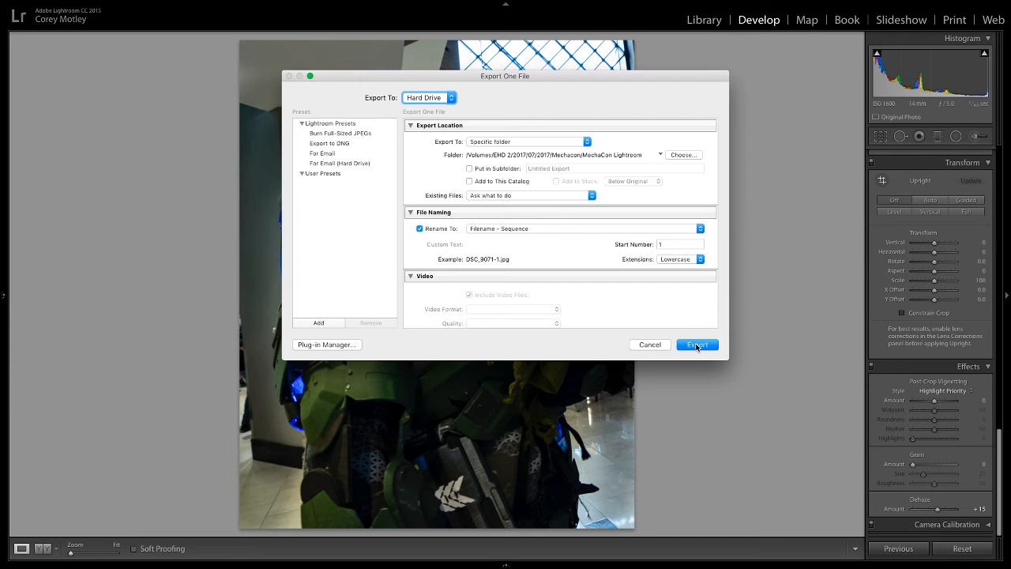
pyautogui.click(697, 345)
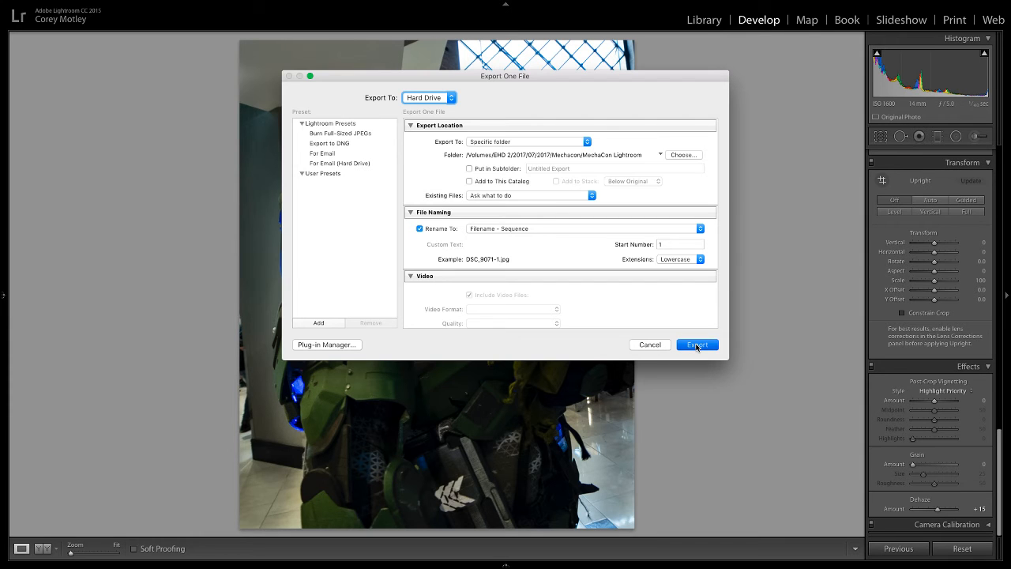